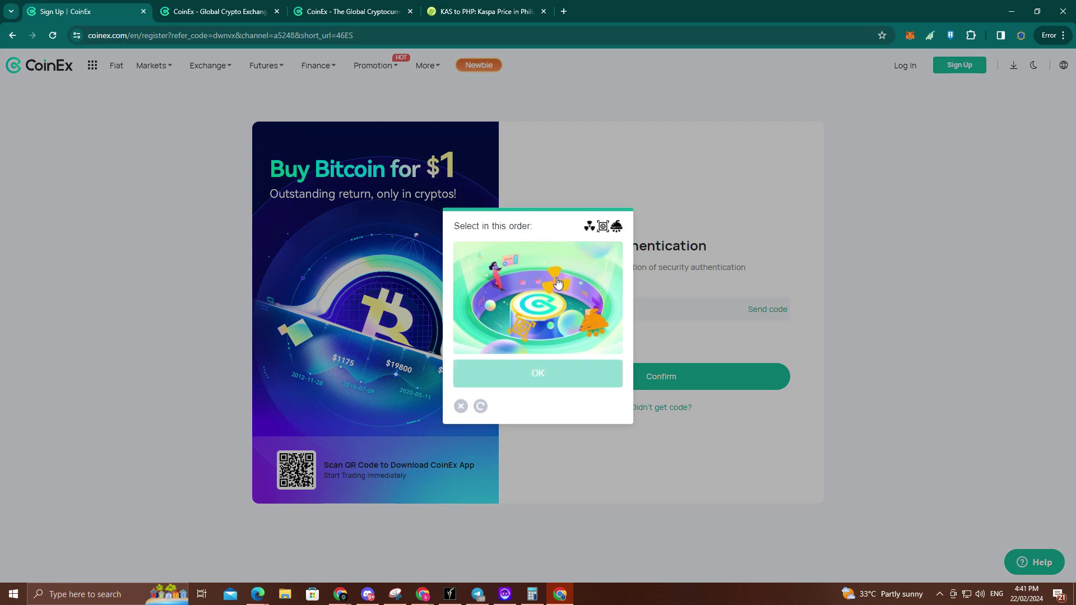
Step: Solve the picture puzzle by marking the three pictures in order and submitting
{"action": "left_click", "coordinate": [555, 280]}
{"action": "left_click", "coordinate": [522, 331]}
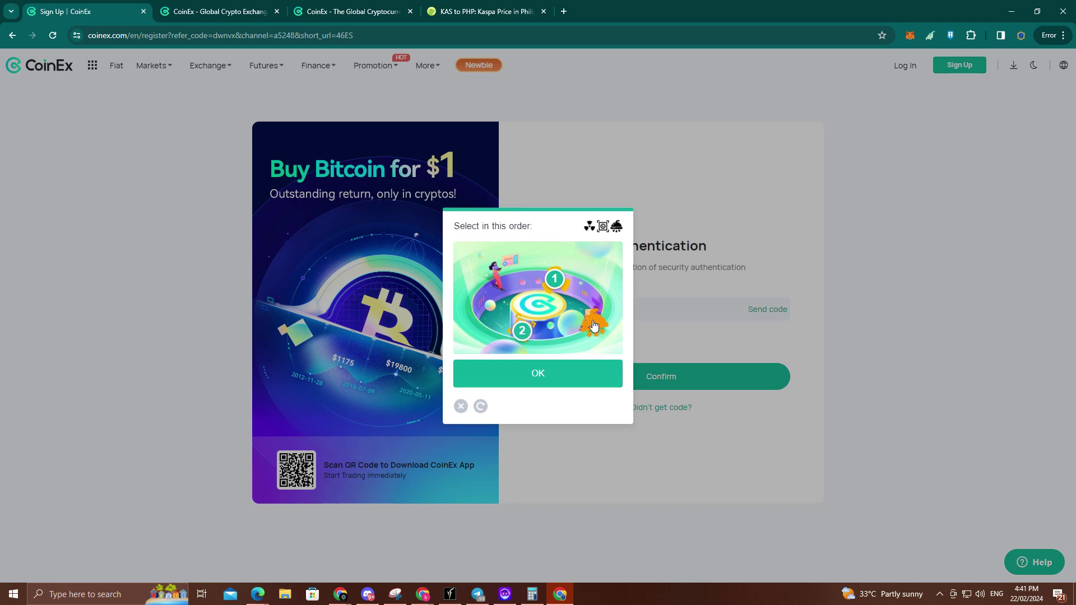
{"action": "left_click", "coordinate": [590, 323]}
{"action": "left_click", "coordinate": [554, 383]}
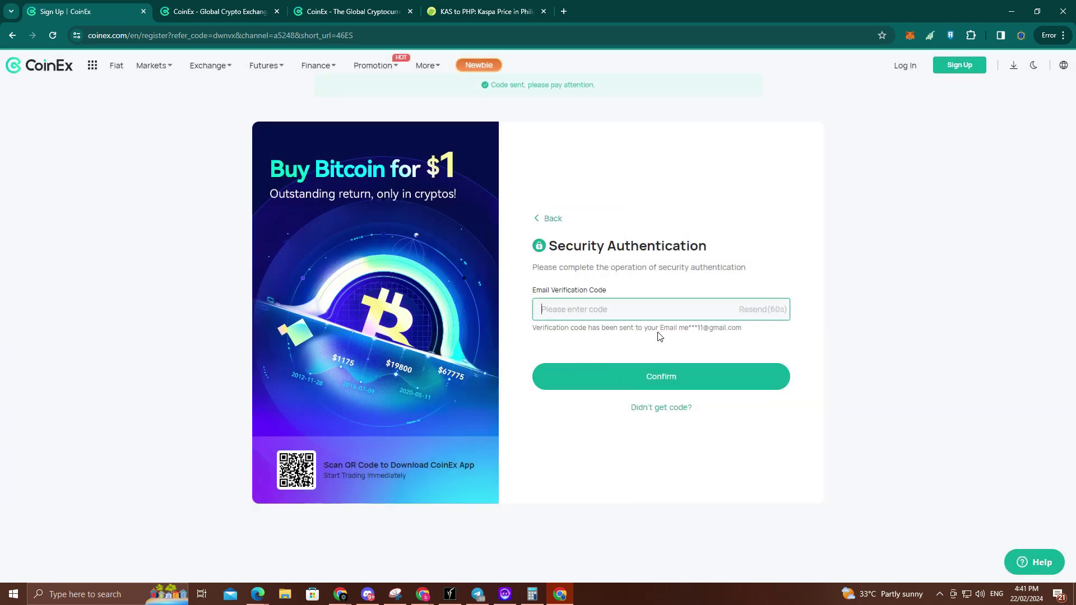
Step: Select the registration code in the CoinEx welcome email in Gmail and return to CoinEx
{"action": "left_click", "coordinate": [341, 597]}
{"action": "left_click", "coordinate": [470, 547]}
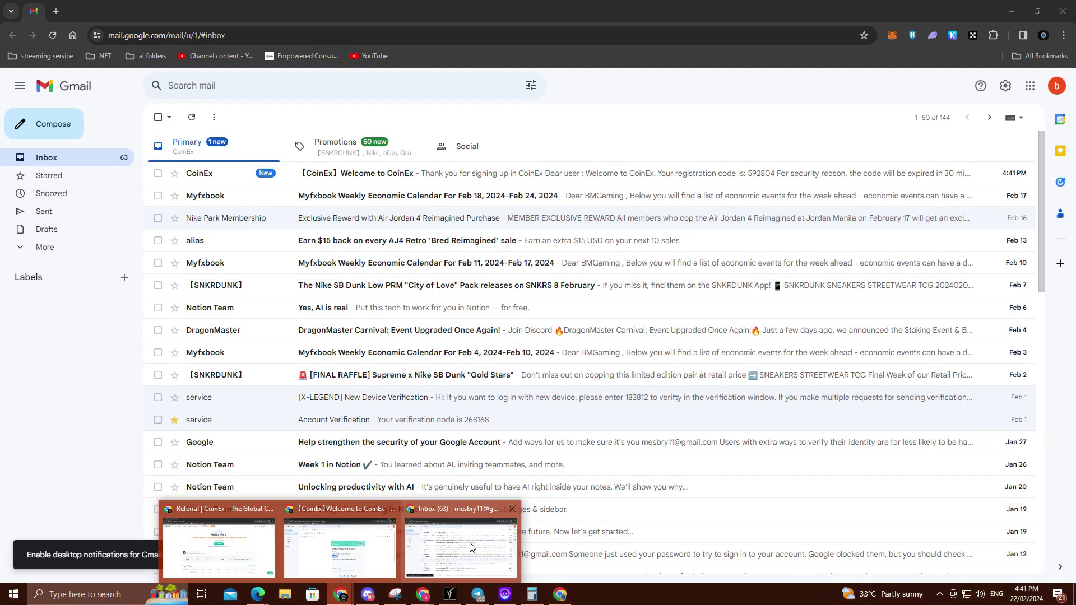
{"action": "left_click", "coordinate": [432, 178]}
{"action": "double_click", "coordinate": [481, 374]}
{"action": "key", "text": "ctrl+c"}
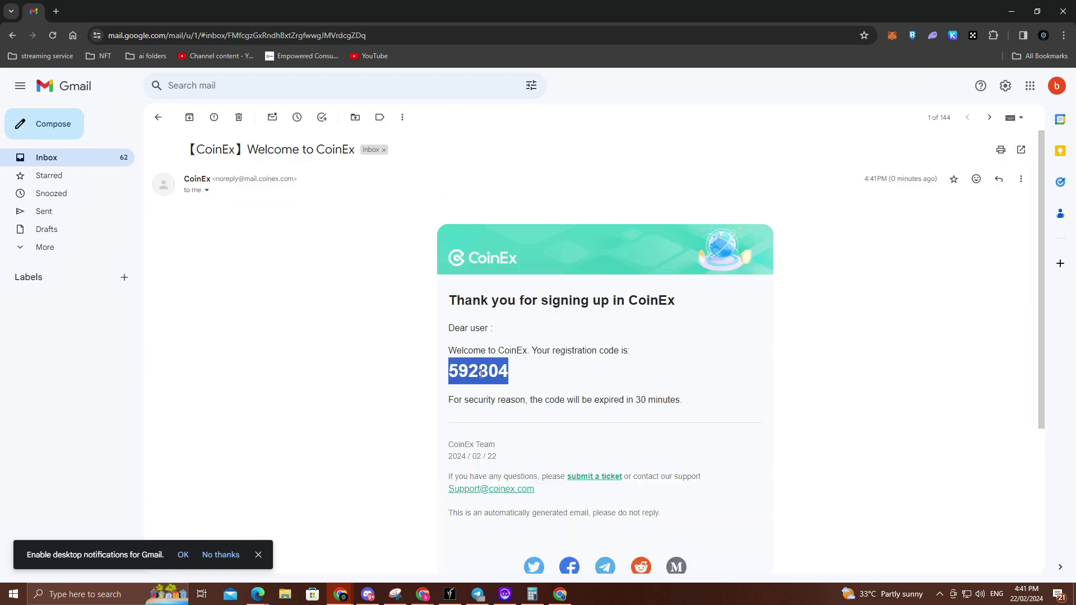
{"action": "key", "text": "alt+Tab"}
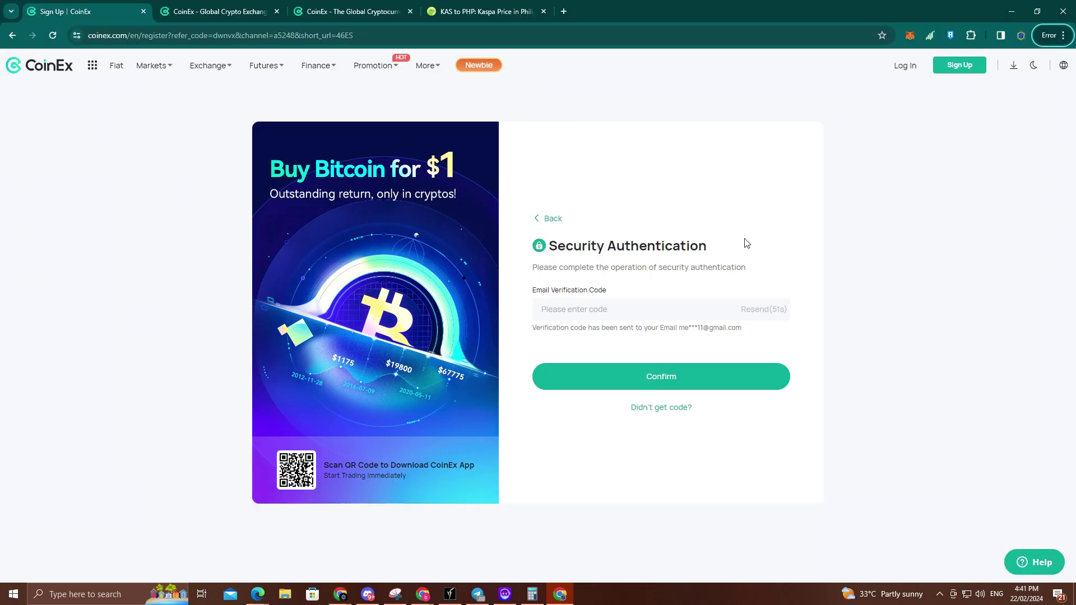
Step: Paste the copied code into the Email Verification Code field and confirm
{"action": "left_click", "coordinate": [618, 311]}
{"action": "key", "text": "ctrl+v"}
{"action": "left_click", "coordinate": [678, 377]}
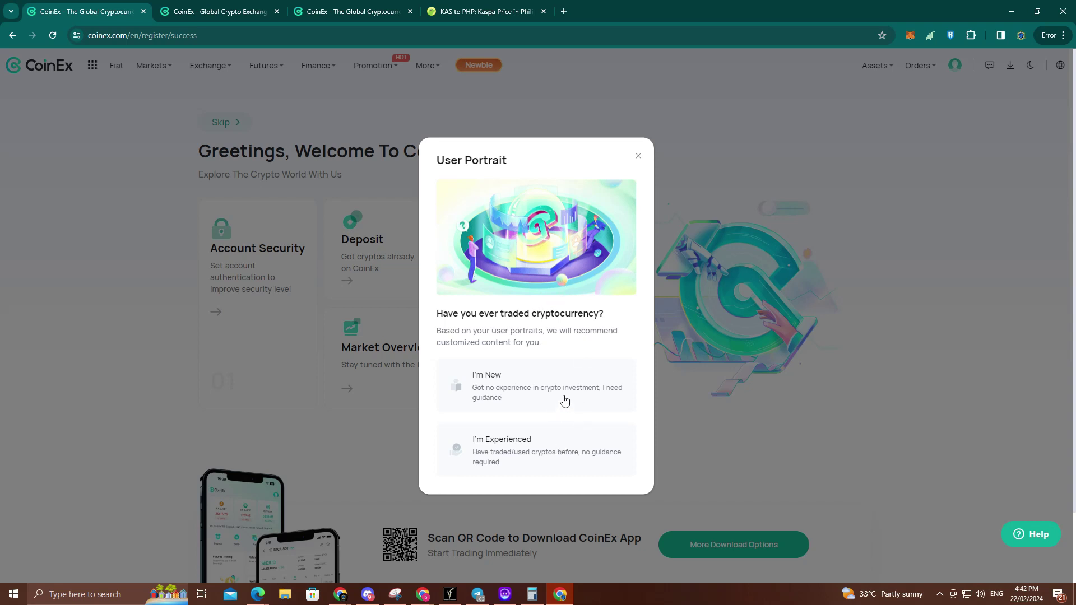
Step: Answer I'm Experienced, then open Settings from the account avatar menu
{"action": "left_click", "coordinate": [572, 459]}
{"action": "mouse_move", "coordinate": [989, 65]}
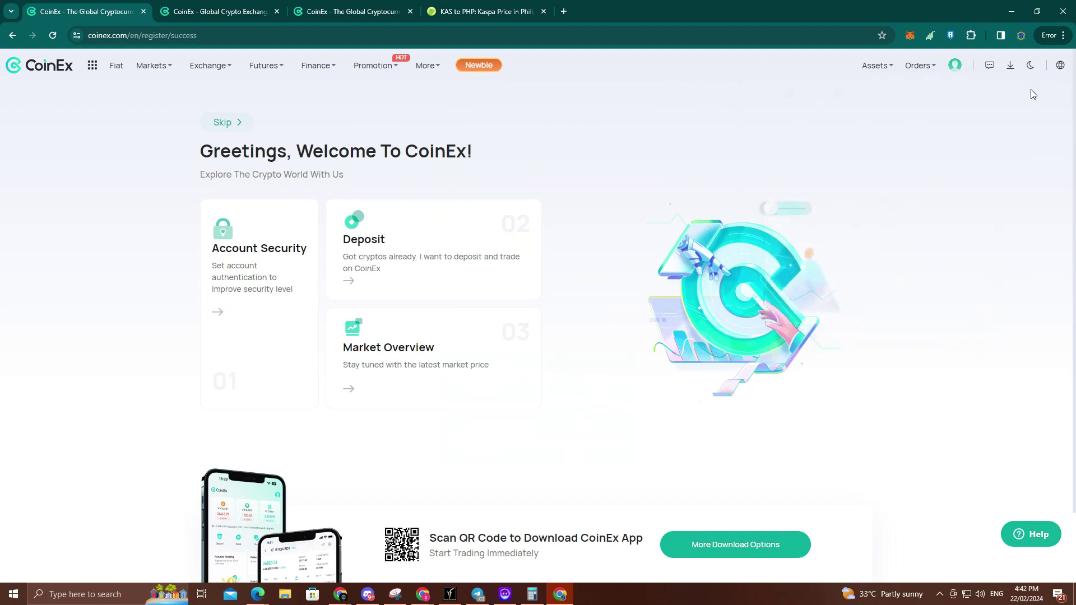
{"action": "mouse_move", "coordinate": [955, 70]}
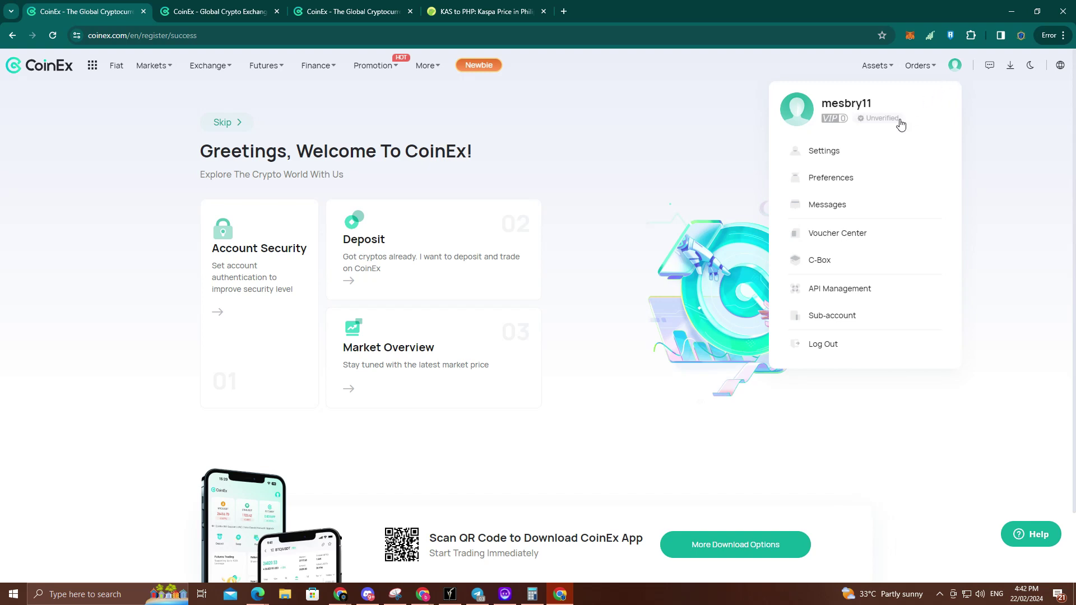
{"action": "left_click", "coordinate": [855, 157]}
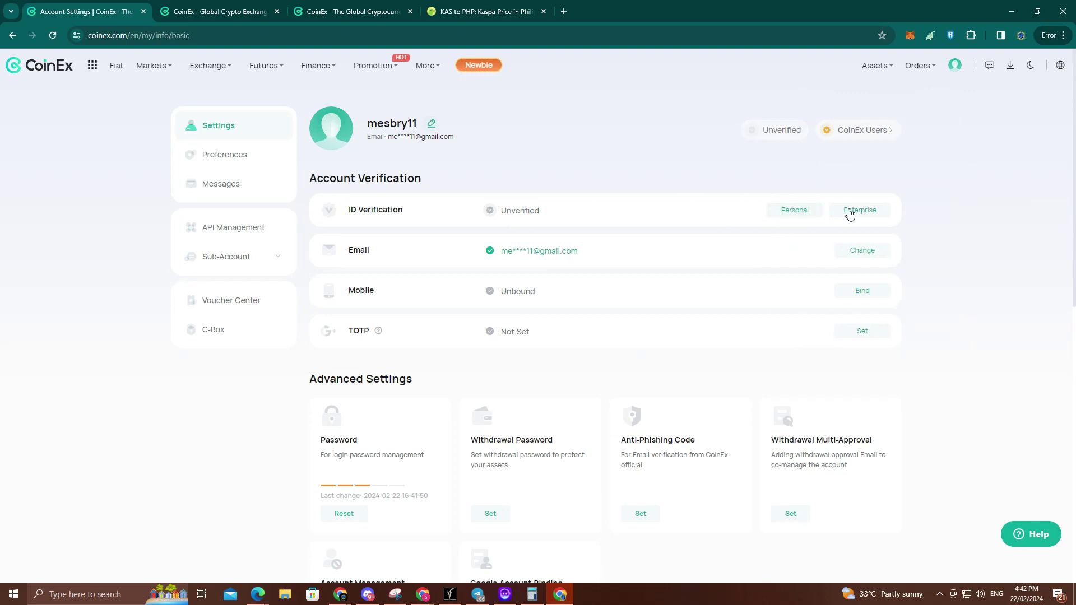
{"action": "left_click", "coordinate": [788, 216]}
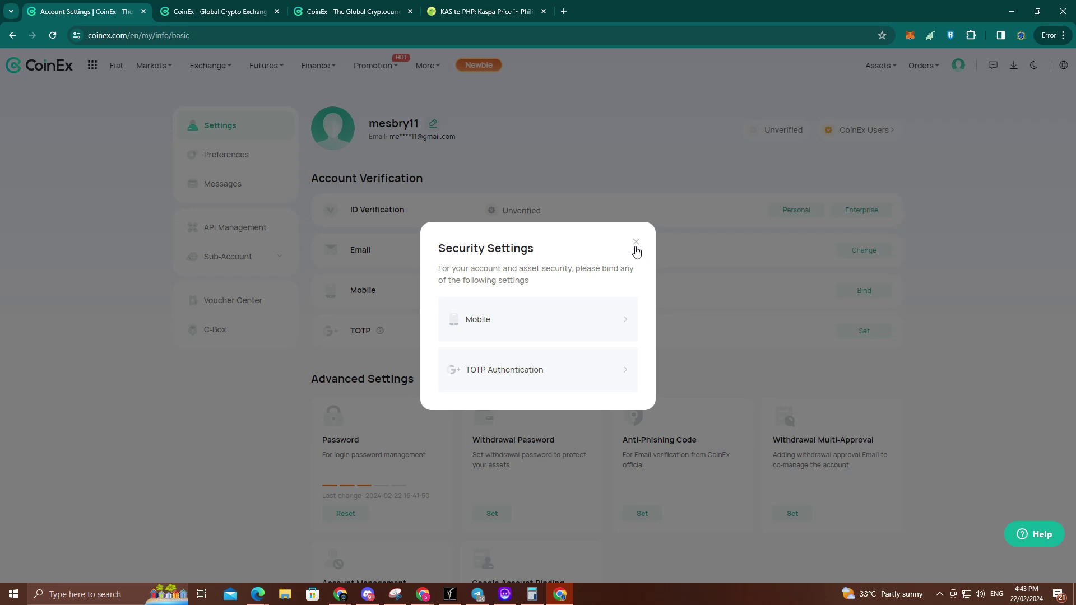
{"action": "left_click", "coordinate": [642, 243]}
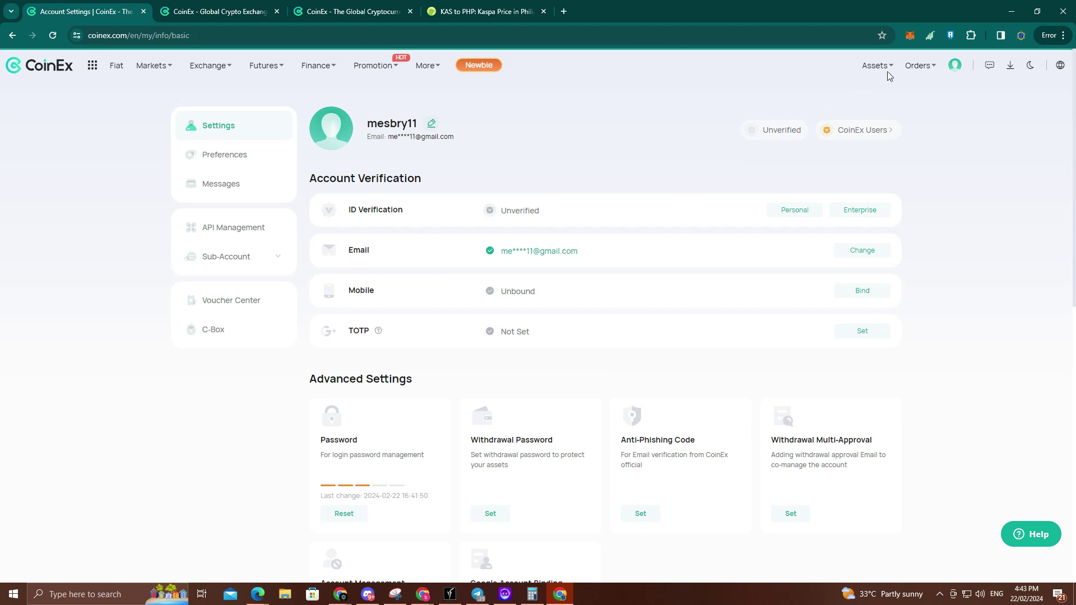
Step: Open Assets > Deposit and step through the Newbie Guide to the deposit form
{"action": "mouse_move", "coordinate": [880, 73]}
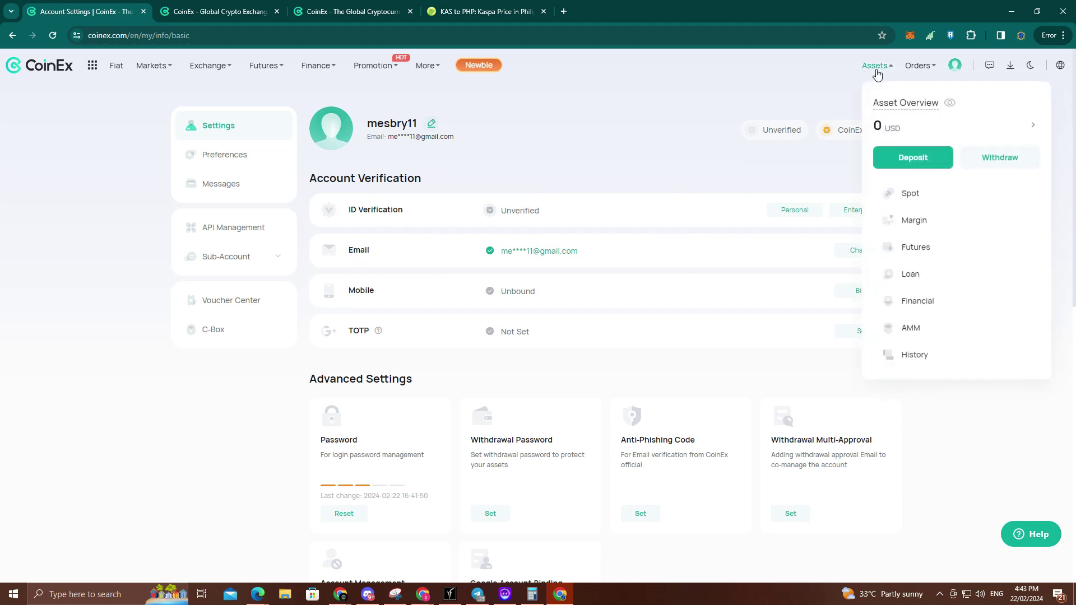
{"action": "left_click", "coordinate": [905, 163]}
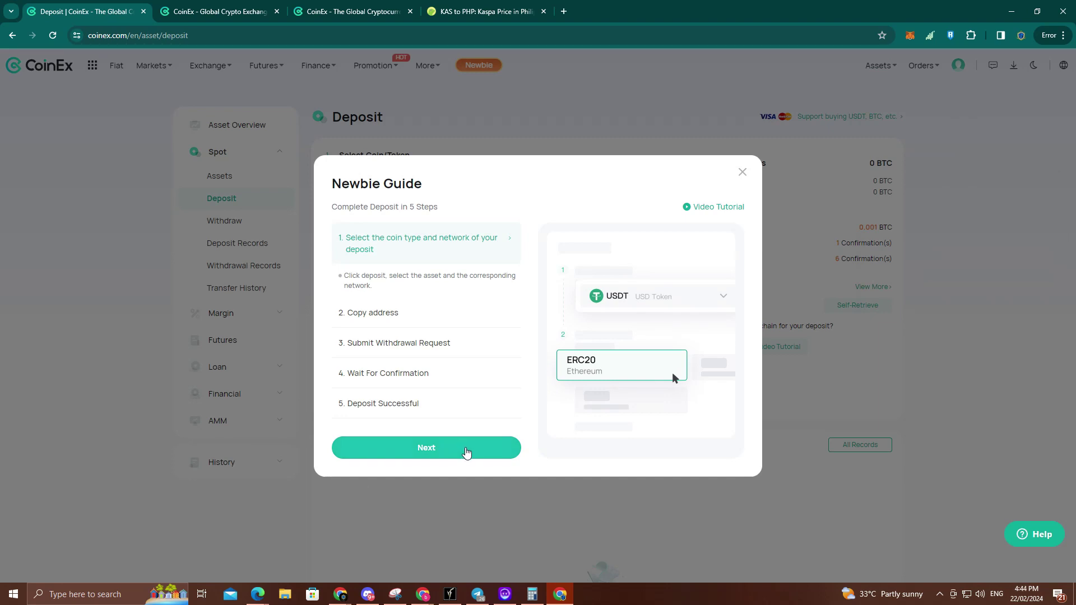
{"action": "left_click", "coordinate": [465, 452]}
{"action": "left_click", "coordinate": [467, 451]}
{"action": "left_click", "coordinate": [468, 451]}
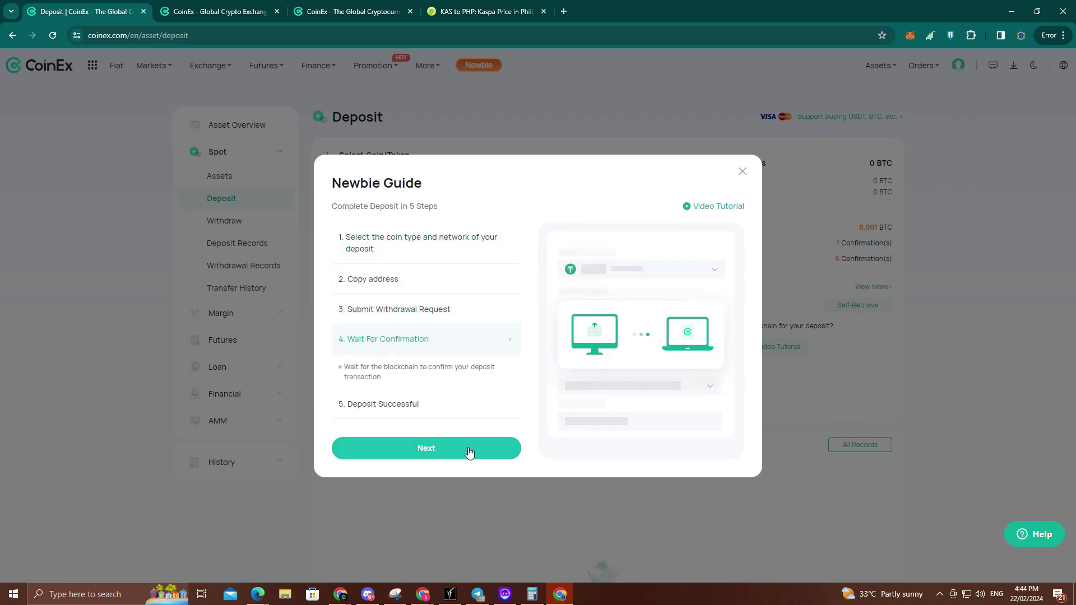
{"action": "left_click", "coordinate": [469, 451]}
{"action": "left_click", "coordinate": [469, 452]}
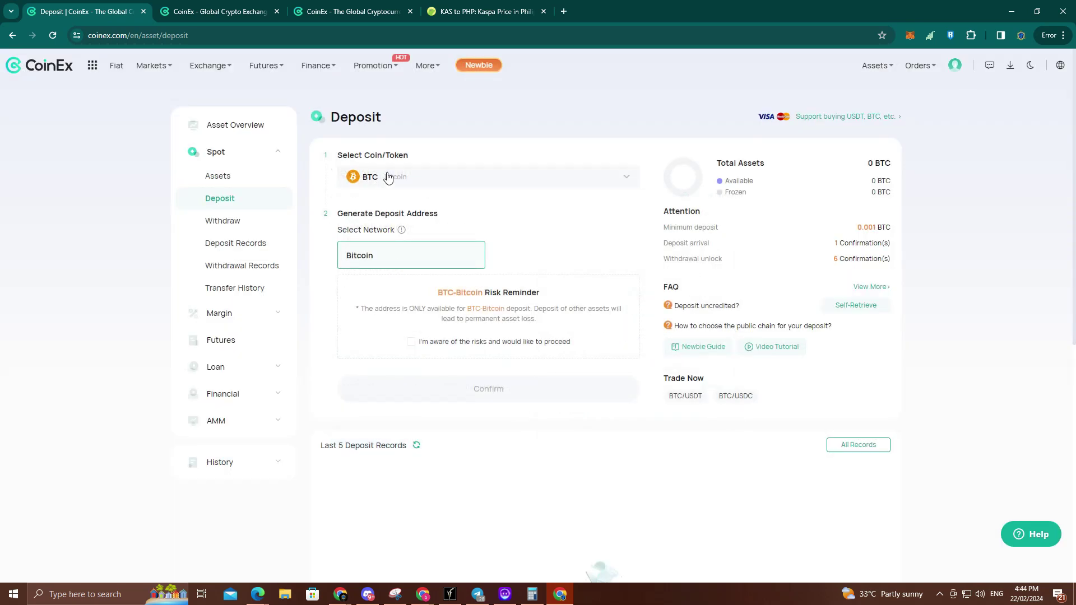
Step: Choose USDT on the BSC (BEP20) network and bring up MetaMask's unlock prompt
{"action": "left_click", "coordinate": [432, 185]}
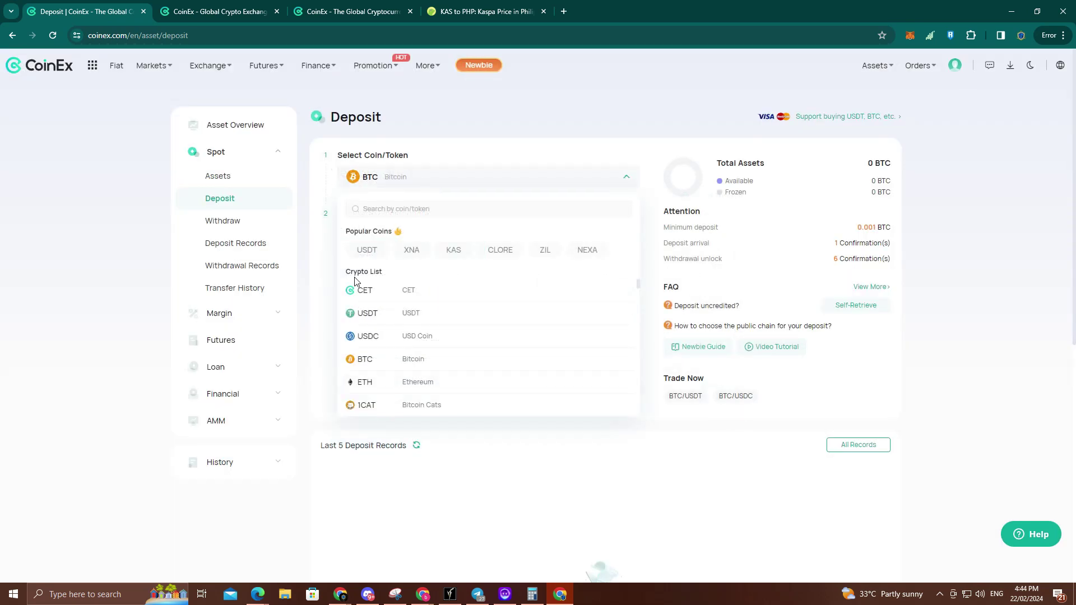
{"action": "left_click", "coordinate": [367, 251]}
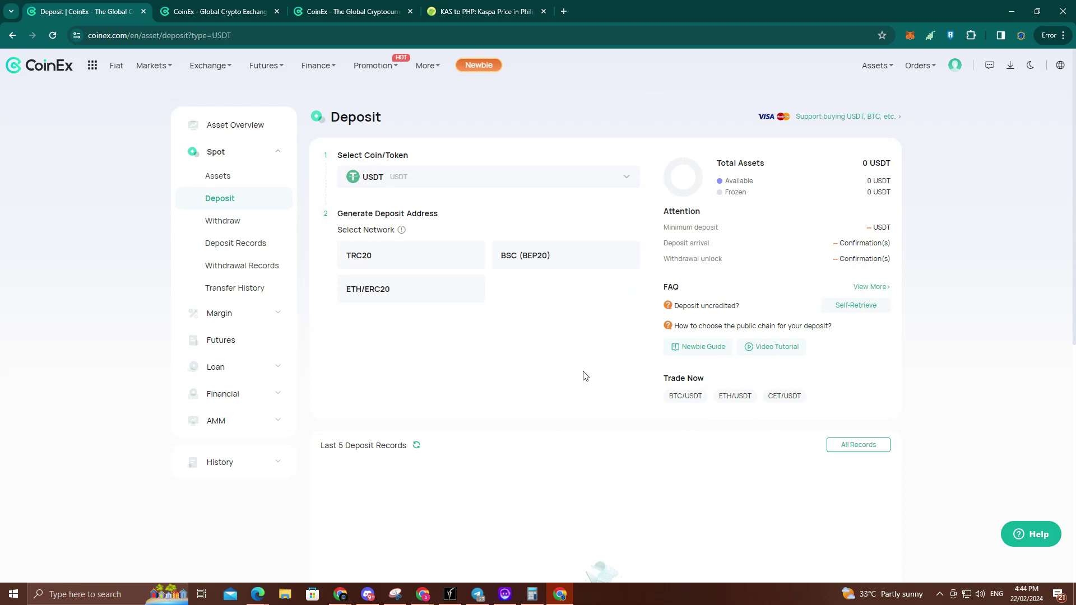
{"action": "left_click", "coordinate": [408, 266]}
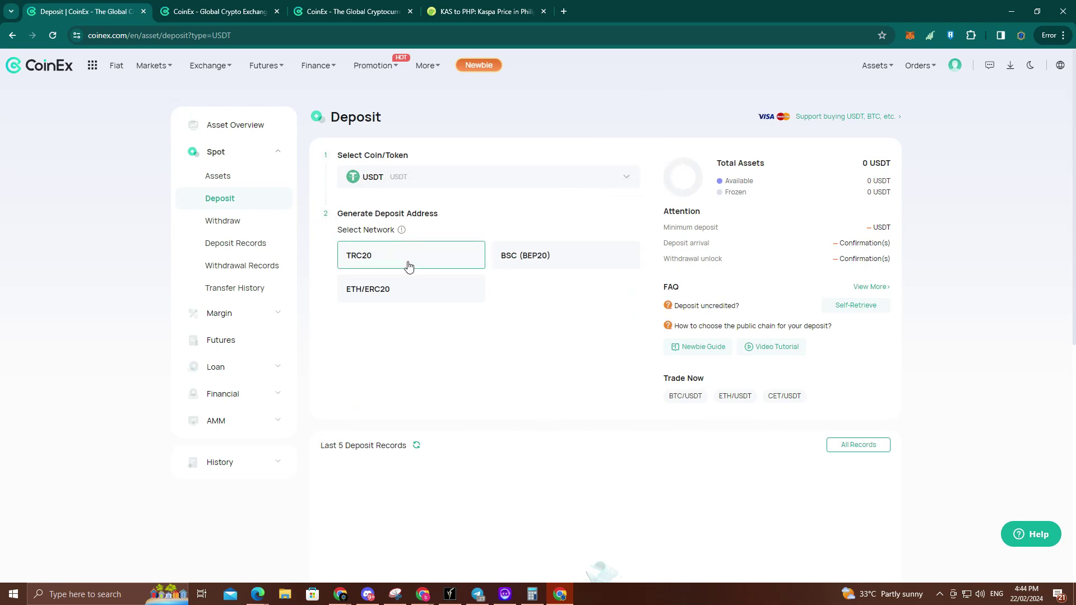
{"action": "left_click", "coordinate": [518, 265]}
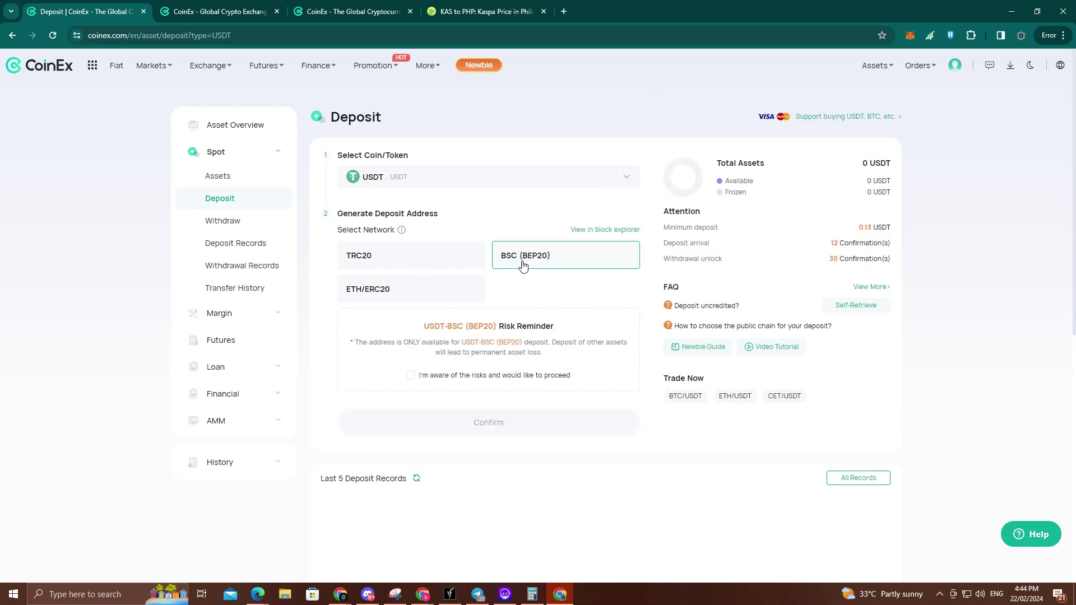
{"action": "left_click", "coordinate": [382, 302]}
{"action": "left_click", "coordinate": [370, 256]}
{"action": "left_click", "coordinate": [537, 257]}
{"action": "left_click", "coordinate": [909, 36]}
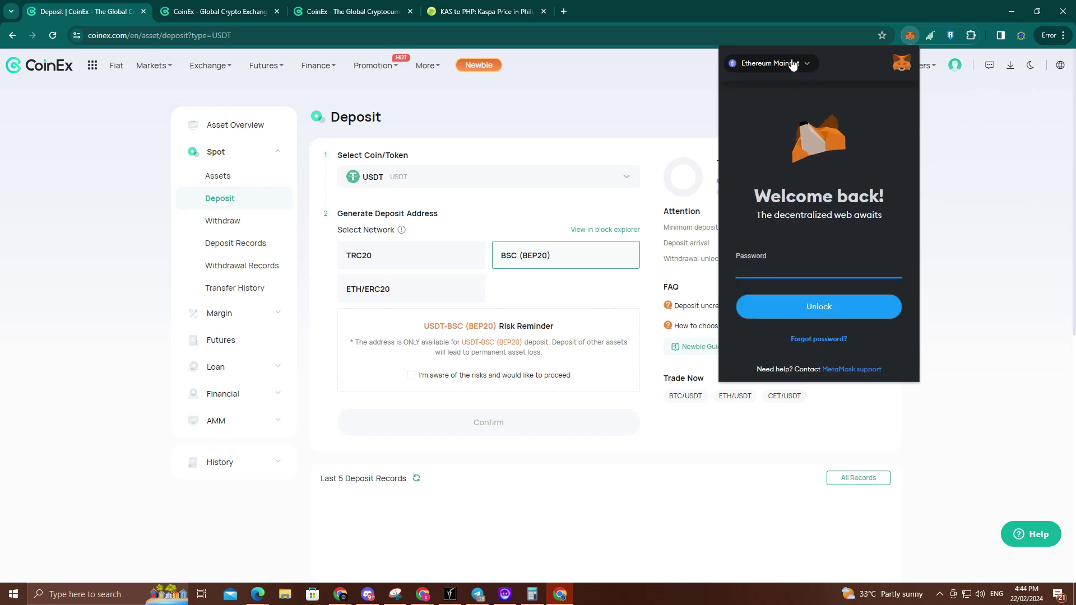
Step: Unlock MetaMask with the wallet password and finish its introduction tour
{"action": "left_click", "coordinate": [793, 64]}
{"action": "left_click", "coordinate": [667, 102]}
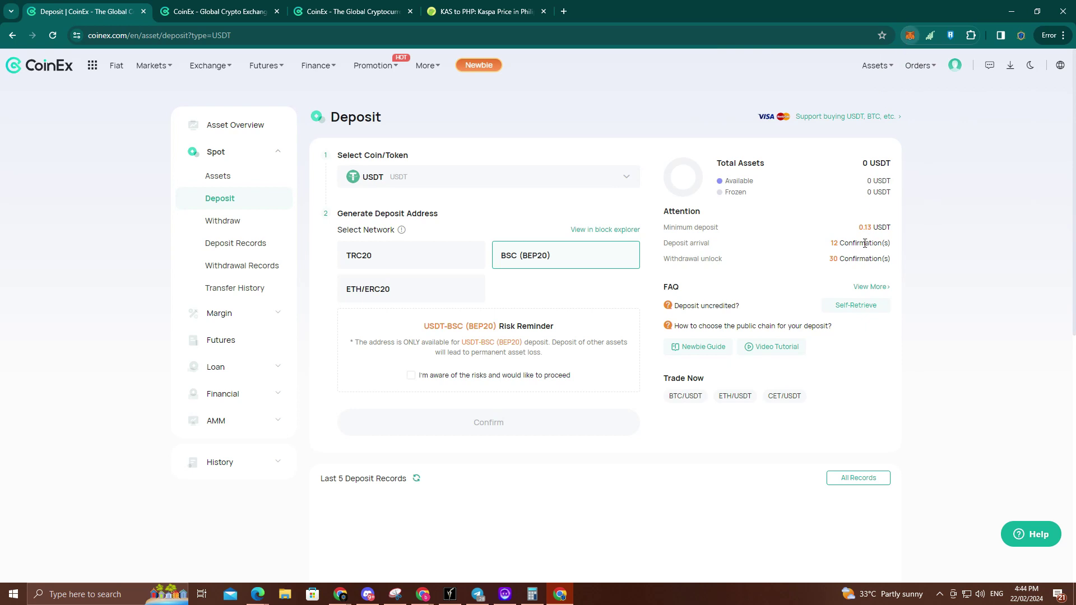
{"action": "type", "text": "•••••"}
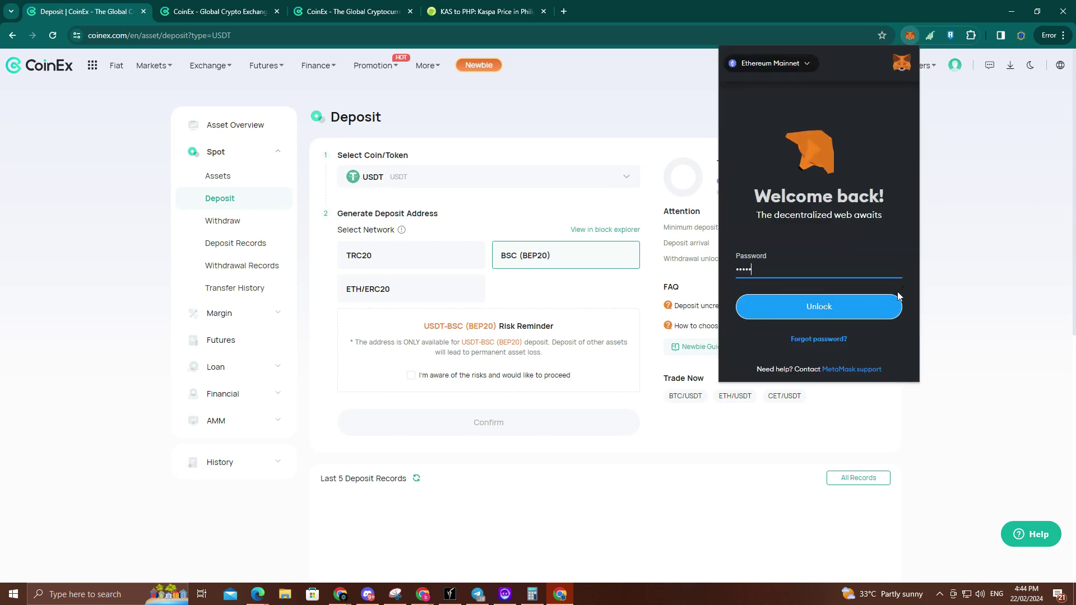
{"action": "left_click", "coordinate": [846, 311]}
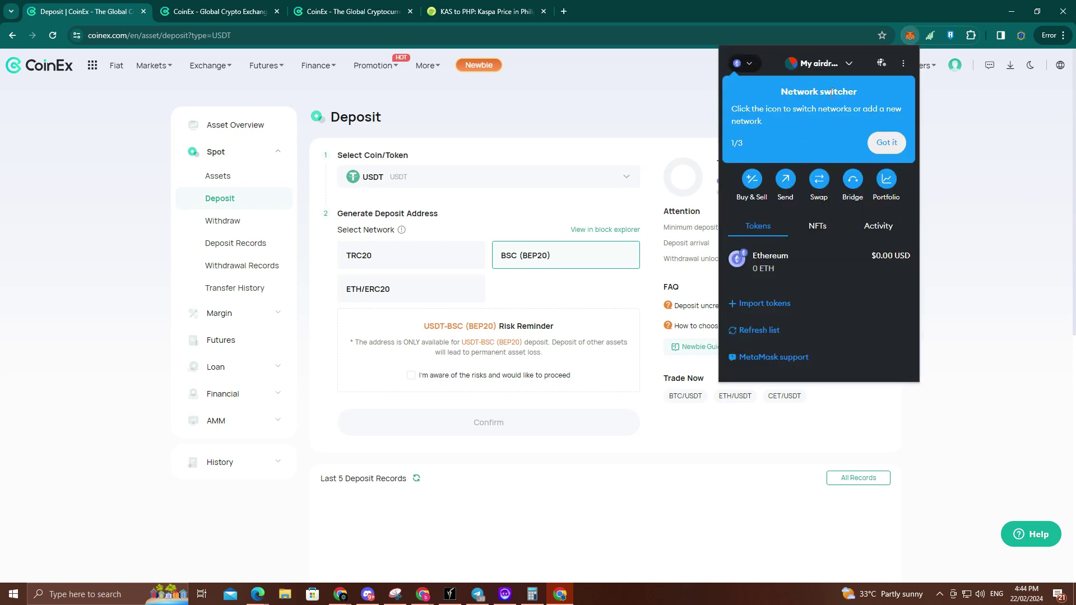
{"action": "left_click", "coordinate": [891, 143]}
{"action": "left_click", "coordinate": [890, 144]}
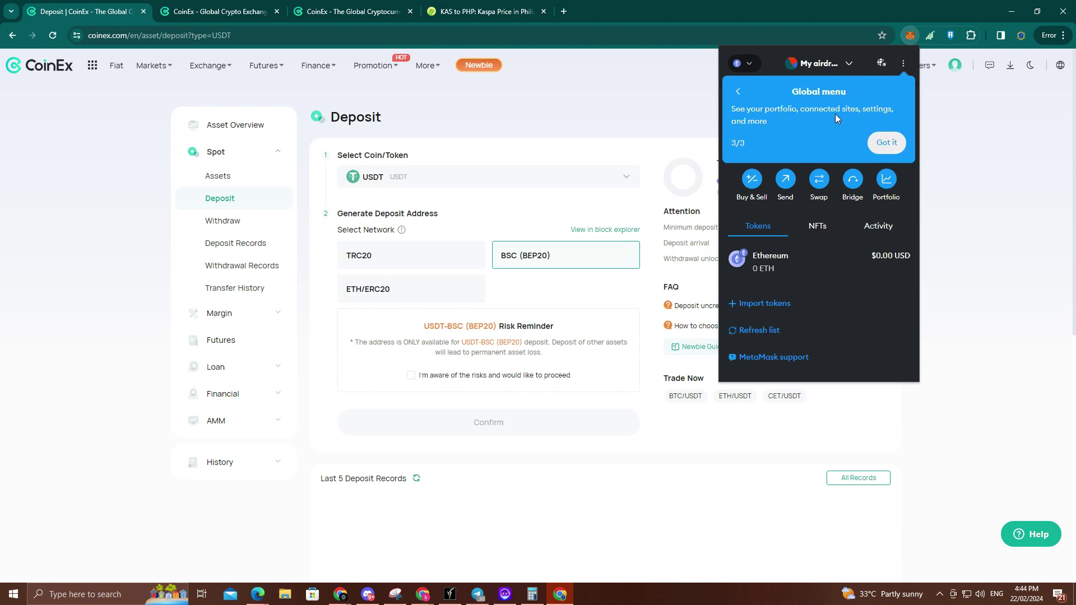
{"action": "left_click", "coordinate": [889, 143]}
Step: Keep MetaMask on Ethereum Mainnet and set the USDT deposit network to ETH/ERC20
{"action": "left_click", "coordinate": [842, 66]}
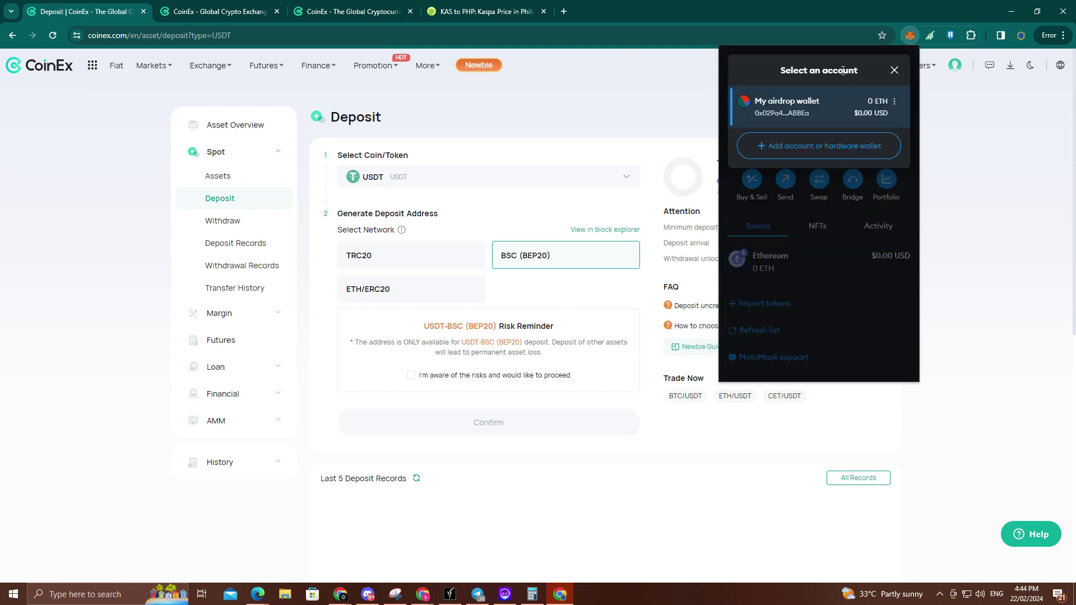
{"action": "left_click", "coordinate": [891, 69]}
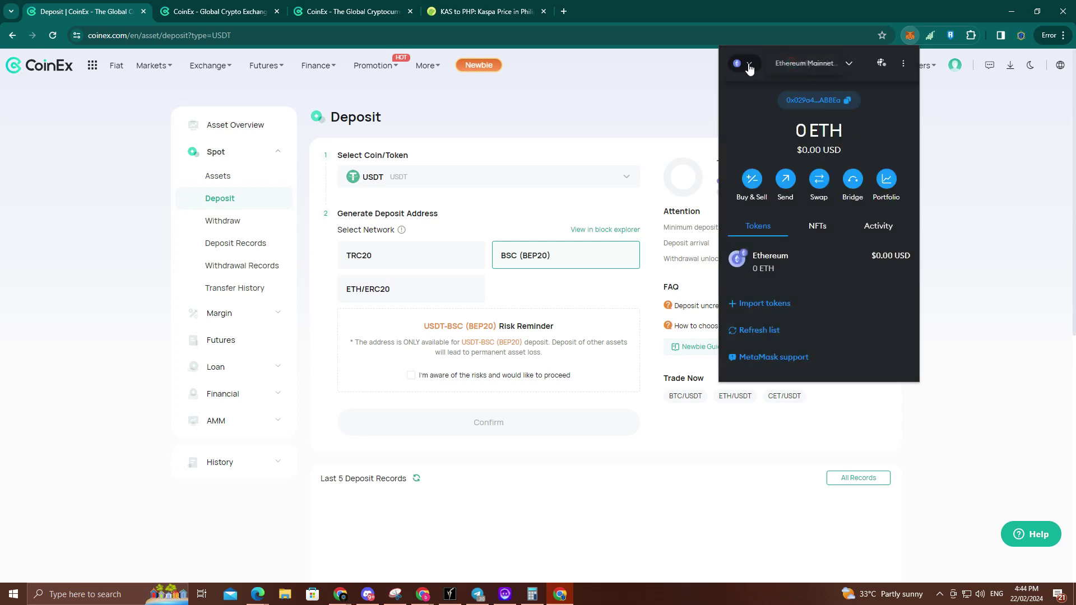
{"action": "left_click", "coordinate": [749, 64]}
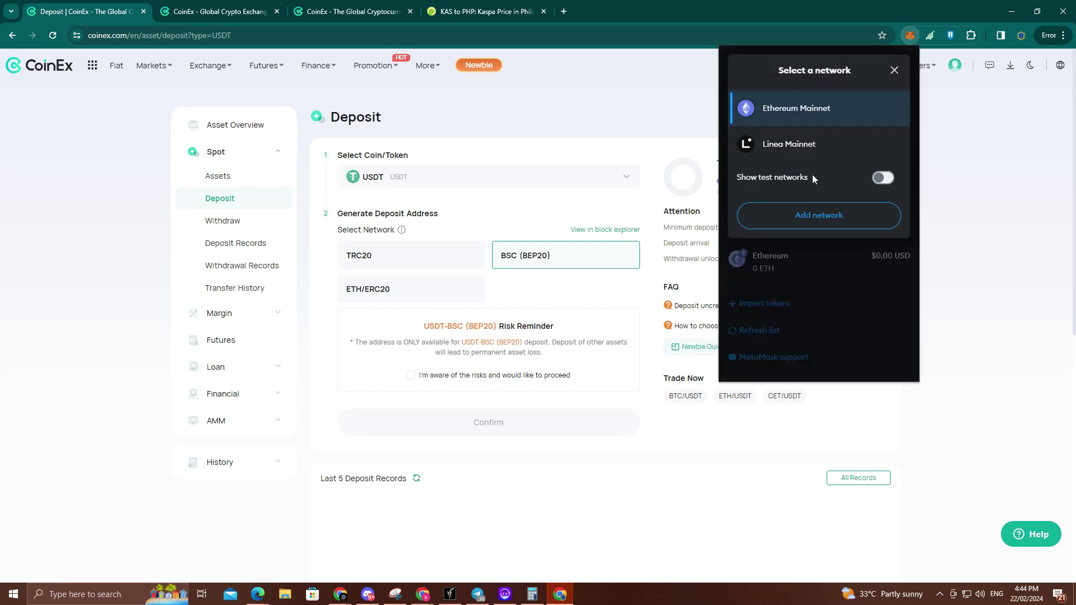
{"action": "left_click", "coordinate": [797, 112]}
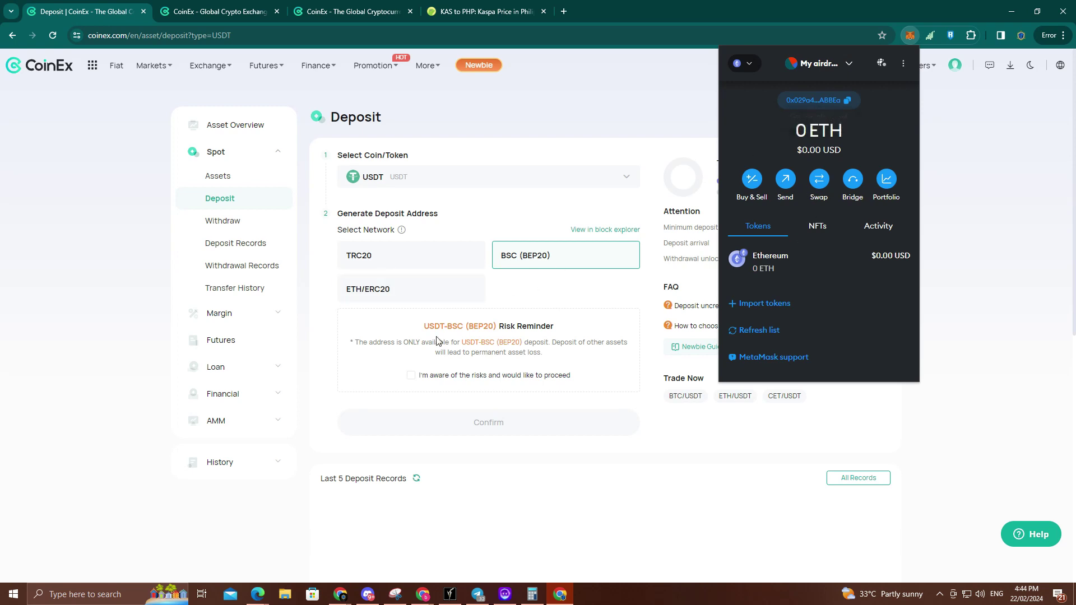
{"action": "left_click", "coordinate": [447, 302]}
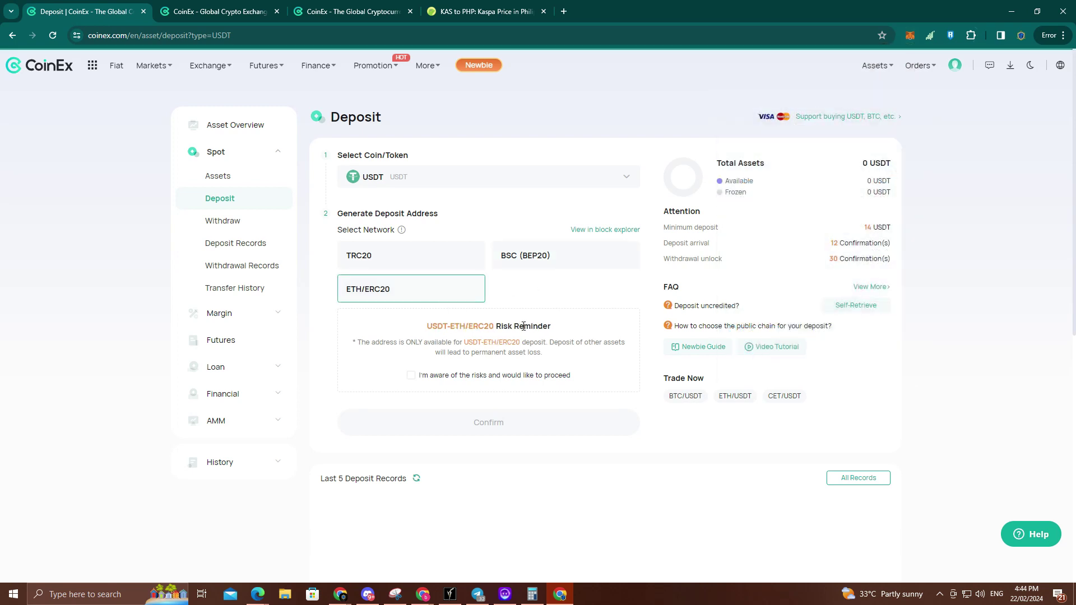
{"action": "scroll", "coordinate": [447, 325], "scroll_direction": "down", "scroll_amount": 1}
{"action": "scroll", "coordinate": [487, 281], "scroll_direction": "up", "scroll_amount": 1}
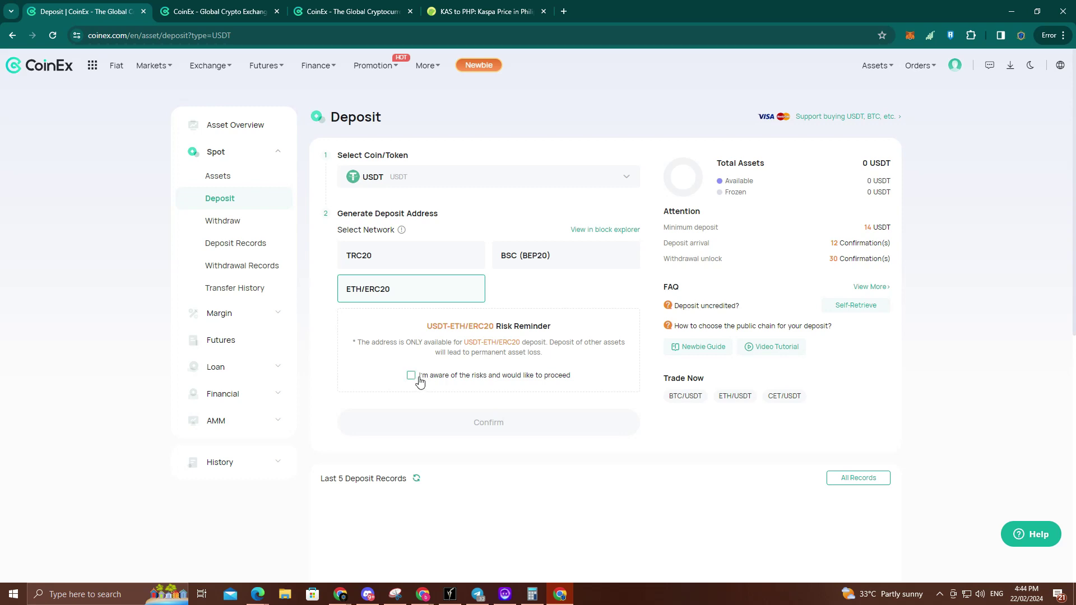
Step: Acknowledge the risk reminder, generate the USDT ERC20 deposit address and copy it
{"action": "left_click", "coordinate": [420, 381]}
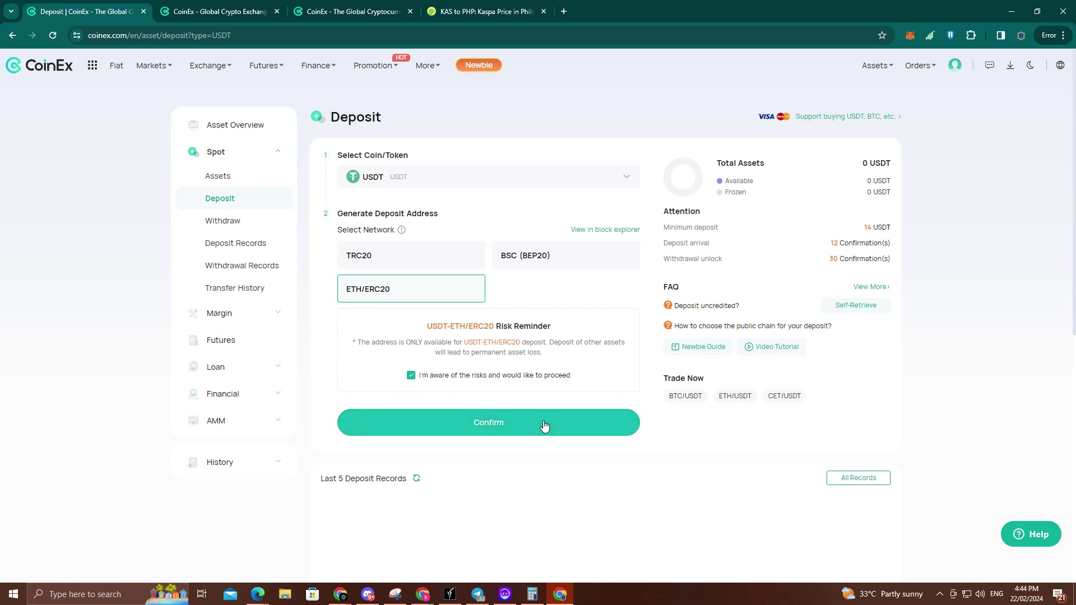
{"action": "left_click", "coordinate": [544, 424]}
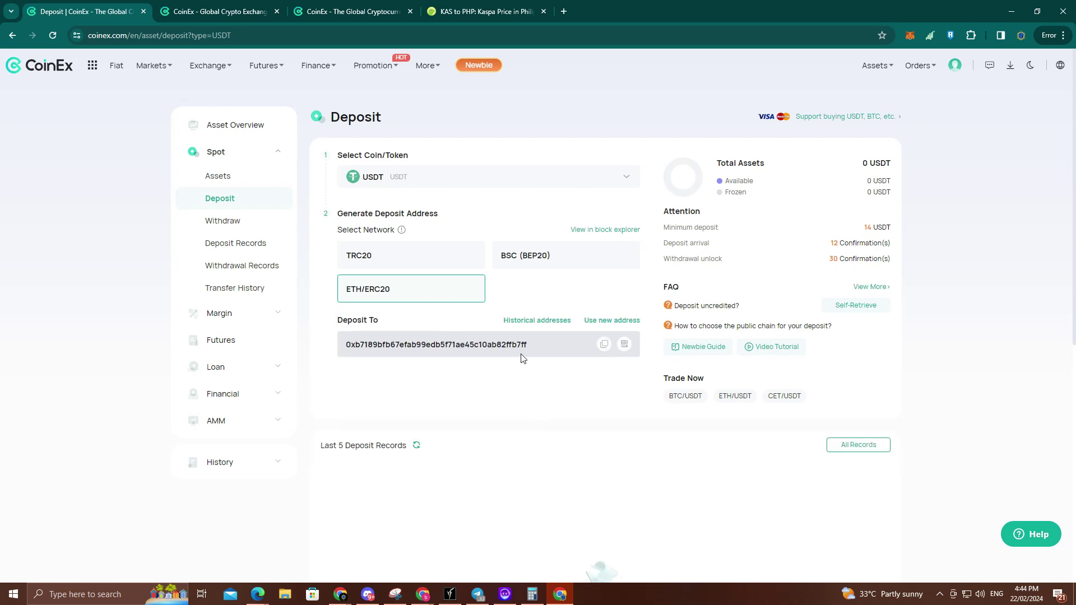
{"action": "left_click", "coordinate": [604, 344]}
Step: Start a MetaMask ETH send to the pasted deposit address, then close the wallet unsent
{"action": "left_click", "coordinate": [909, 35]}
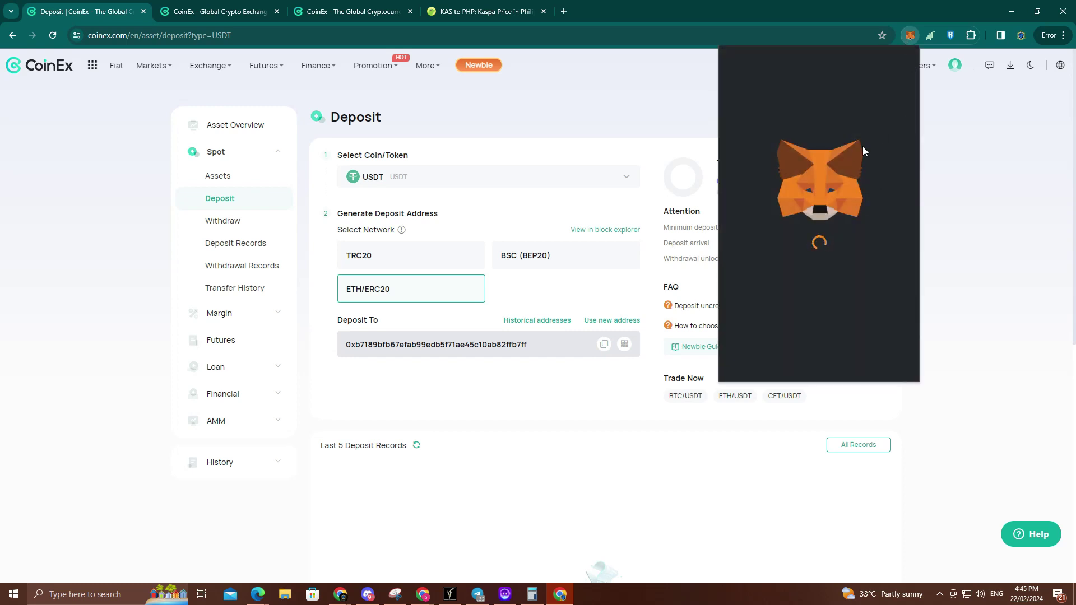
{"action": "left_click", "coordinate": [756, 264]}
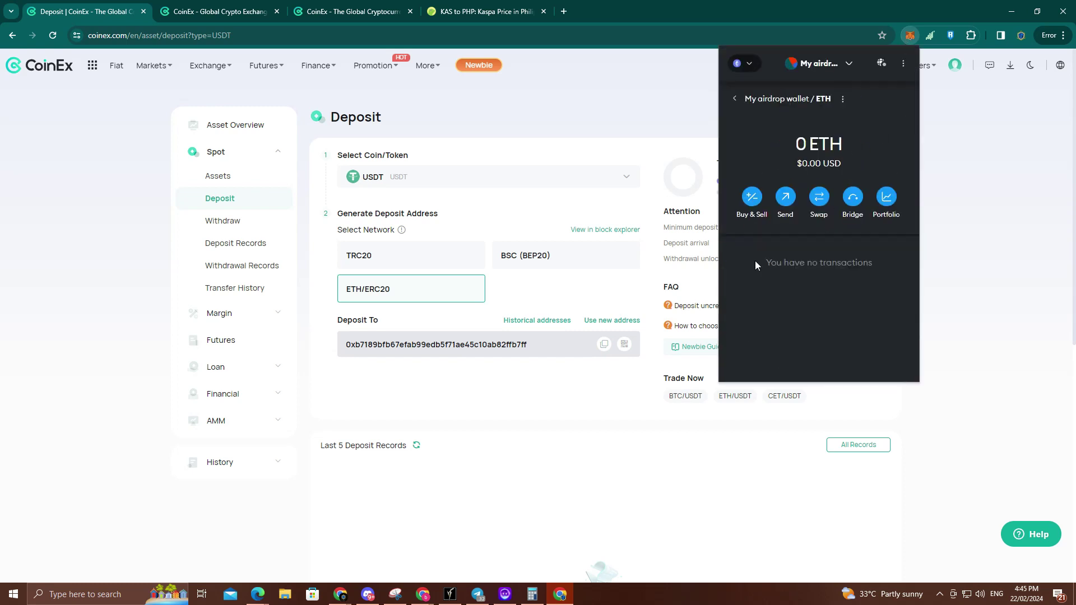
{"action": "left_click", "coordinate": [785, 198]}
{"action": "key", "text": "ctrl+v"}
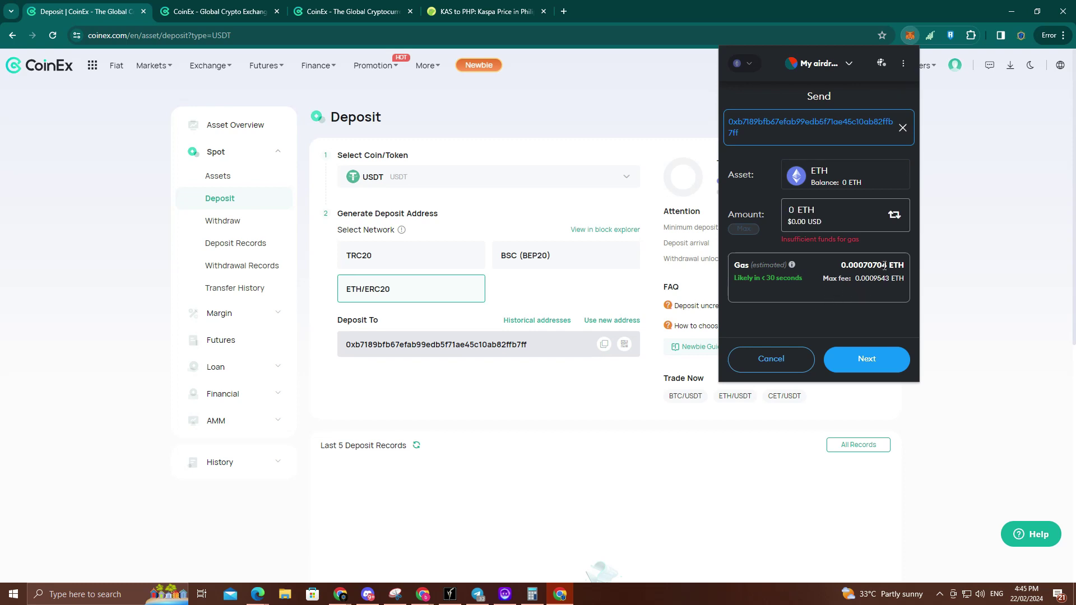
{"action": "left_click", "coordinate": [881, 373]}
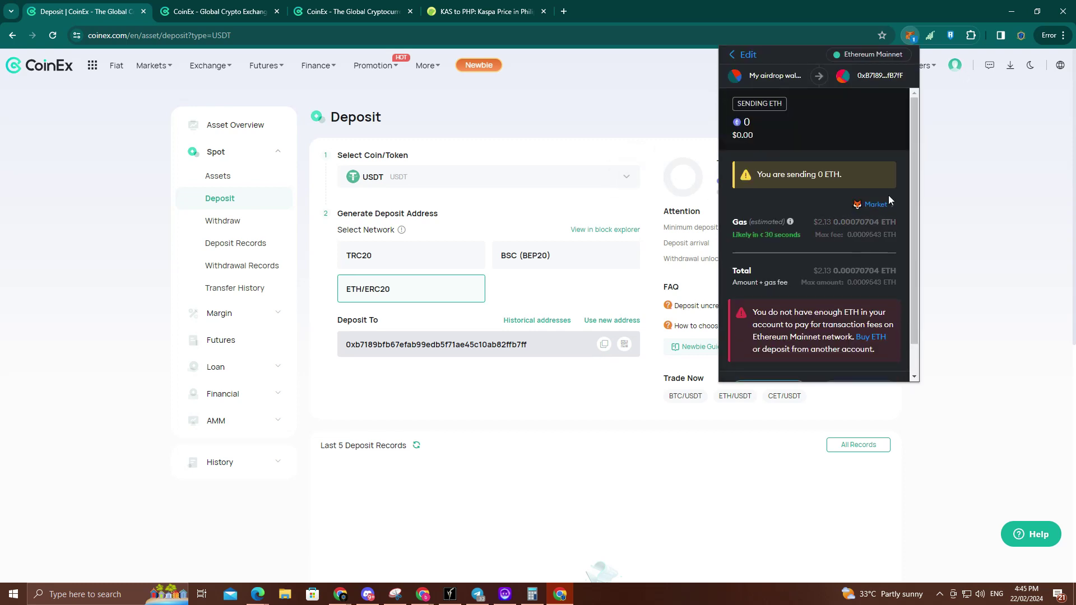
{"action": "scroll", "coordinate": [888, 195], "scroll_direction": "down", "scroll_amount": 1}
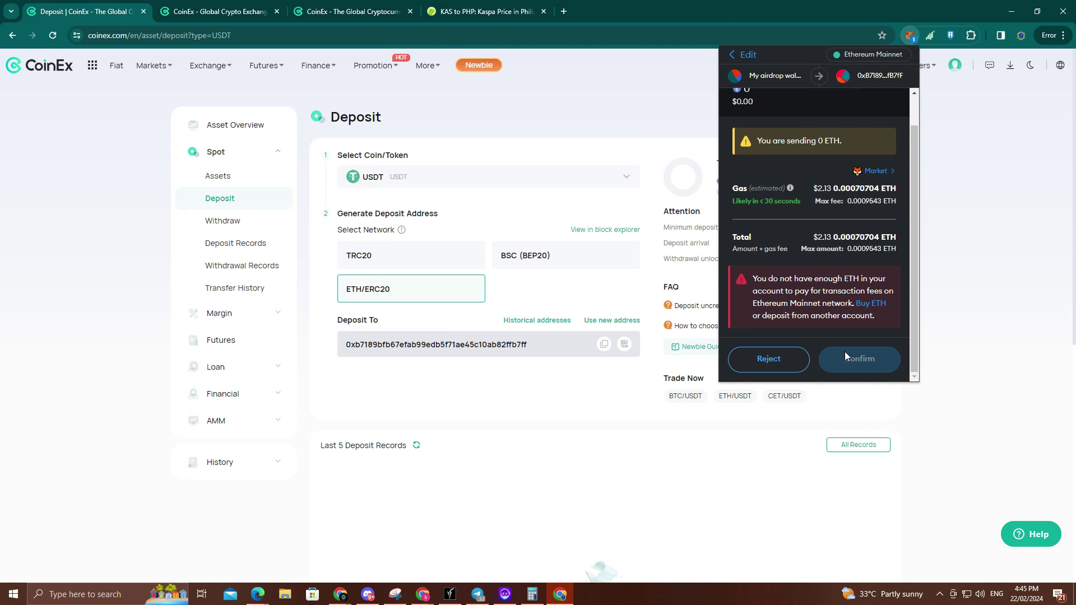
{"action": "left_click", "coordinate": [575, 419]}
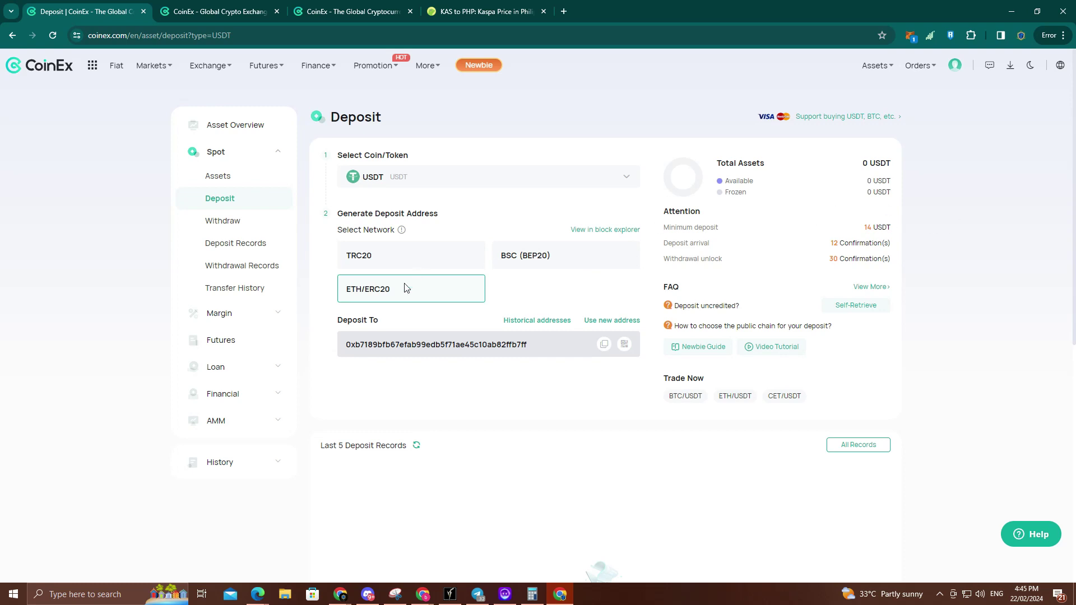
Step: Cycle the USDT deposit network through BSC (BEP20) and TRC20 back to ETH/ERC20
{"action": "scroll", "coordinate": [514, 416], "scroll_direction": "down", "scroll_amount": 2}
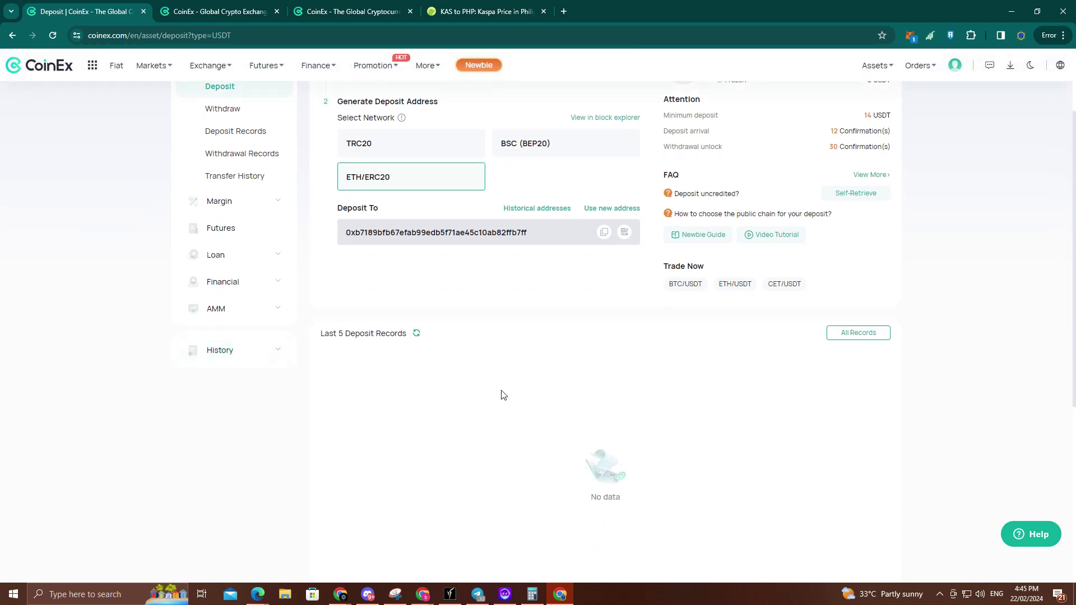
{"action": "scroll", "coordinate": [381, 375], "scroll_direction": "up", "scroll_amount": 1}
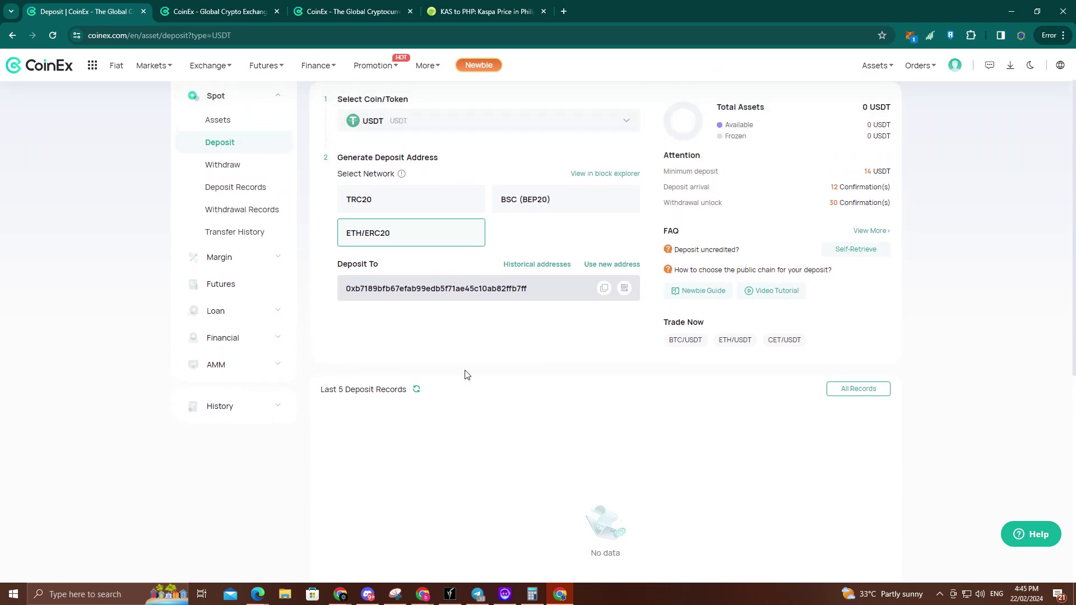
{"action": "scroll", "coordinate": [381, 401], "scroll_direction": "down", "scroll_amount": 3}
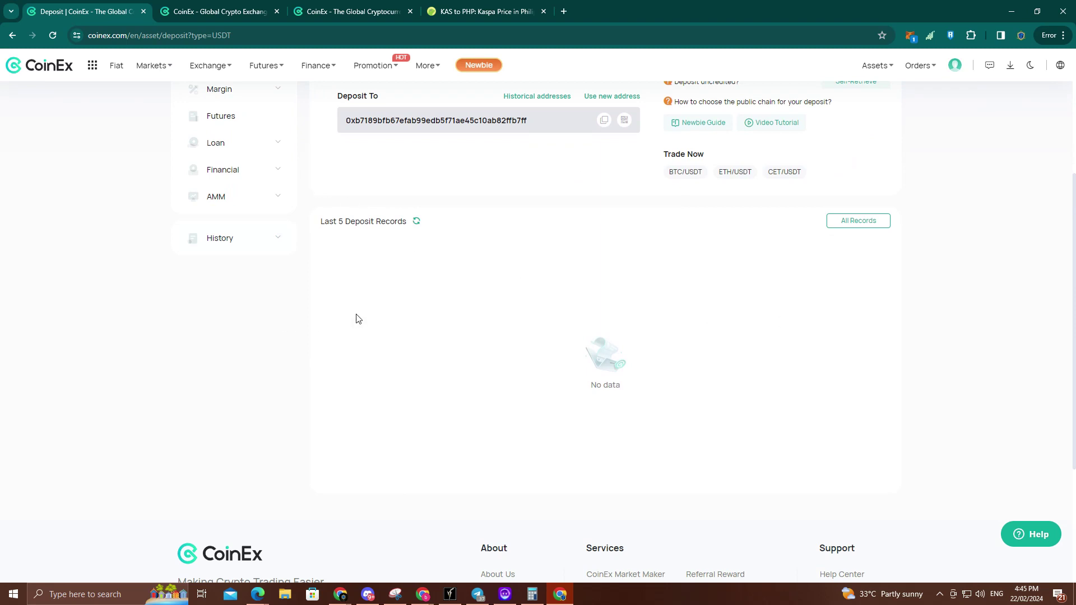
{"action": "scroll", "coordinate": [356, 319], "scroll_direction": "up", "scroll_amount": 3}
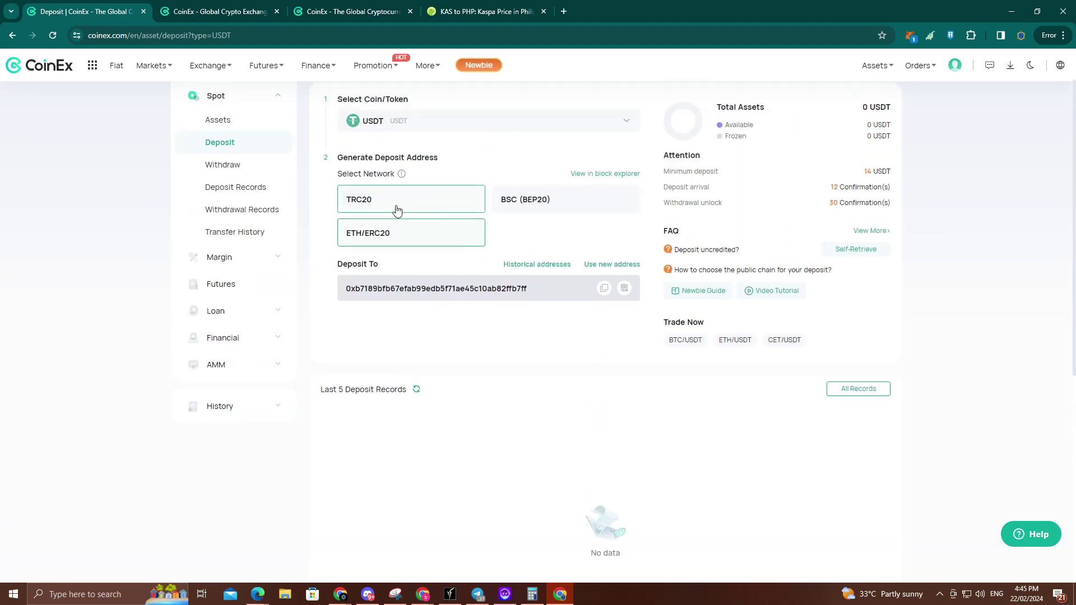
{"action": "left_click", "coordinate": [547, 210]}
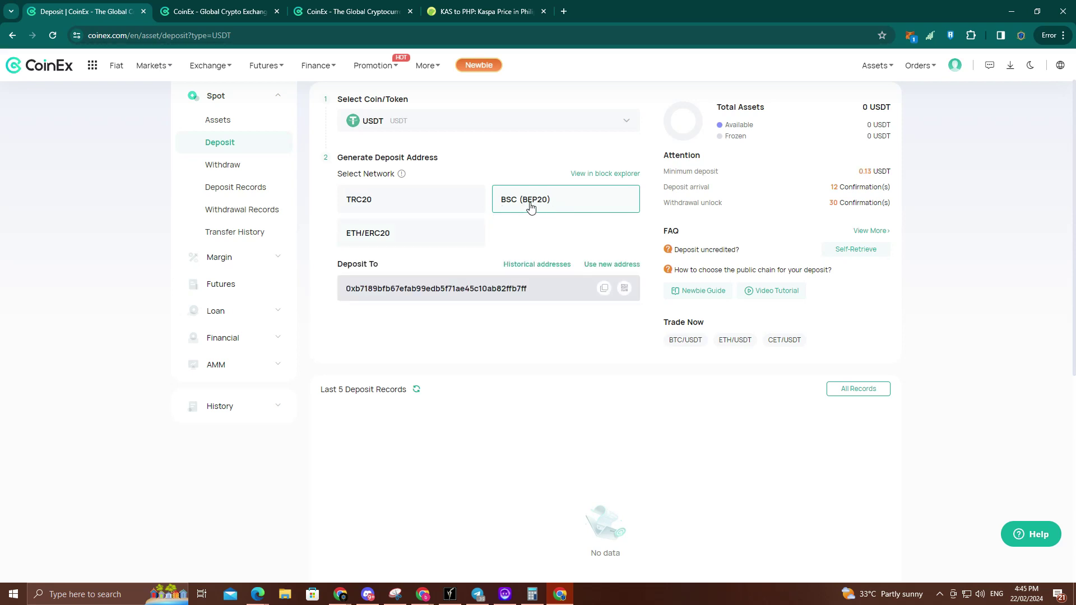
{"action": "left_click", "coordinate": [445, 212]}
{"action": "left_click", "coordinate": [454, 240]}
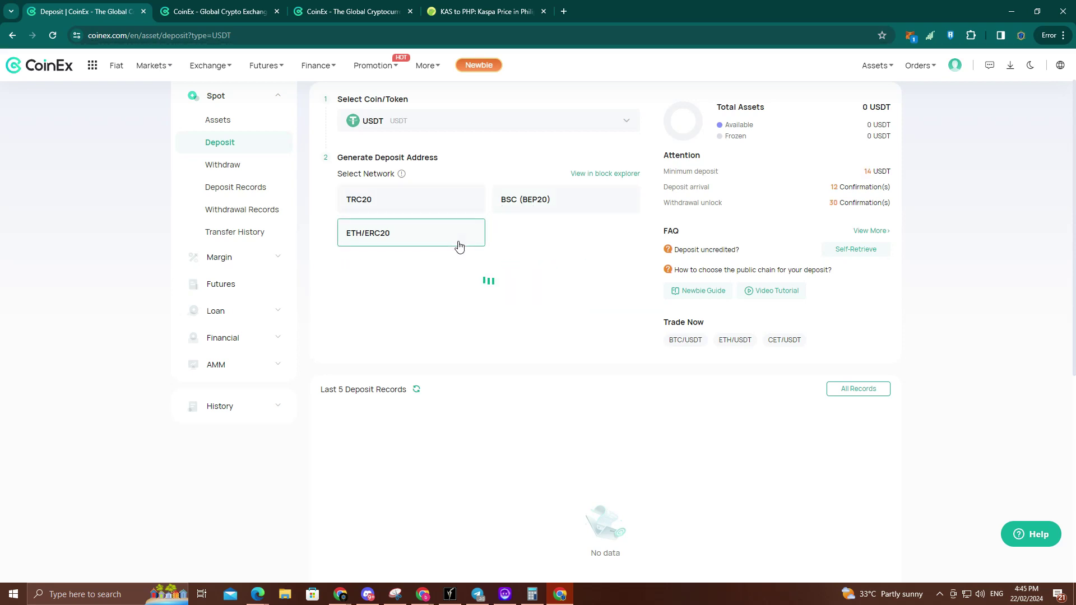
Step: Pick USDC as the deposit coin and settle on the ETH/ERC20 network
{"action": "left_click", "coordinate": [489, 127]}
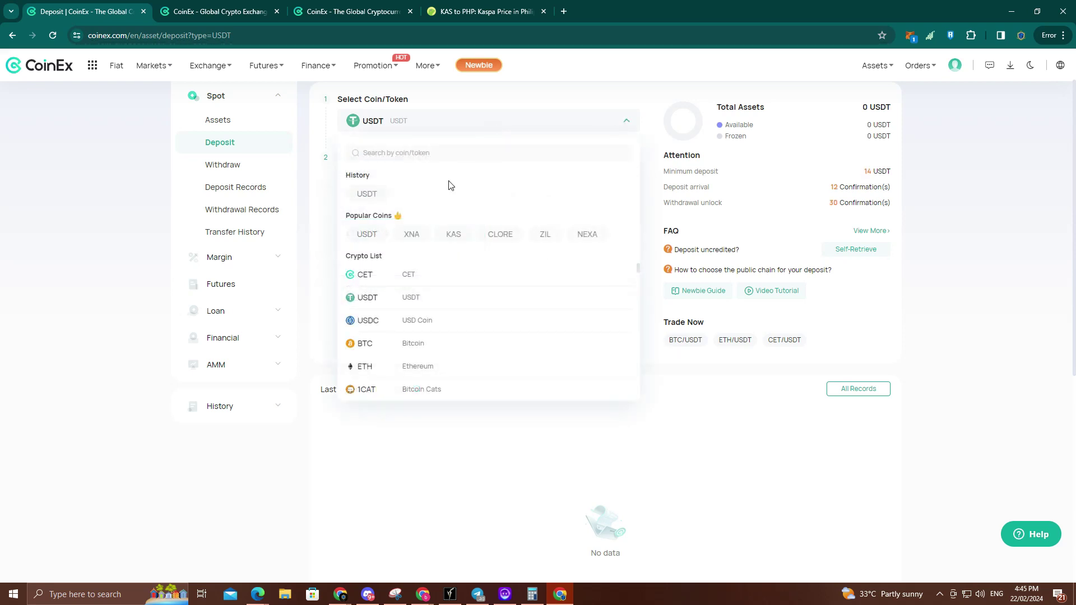
{"action": "left_click", "coordinate": [388, 323]}
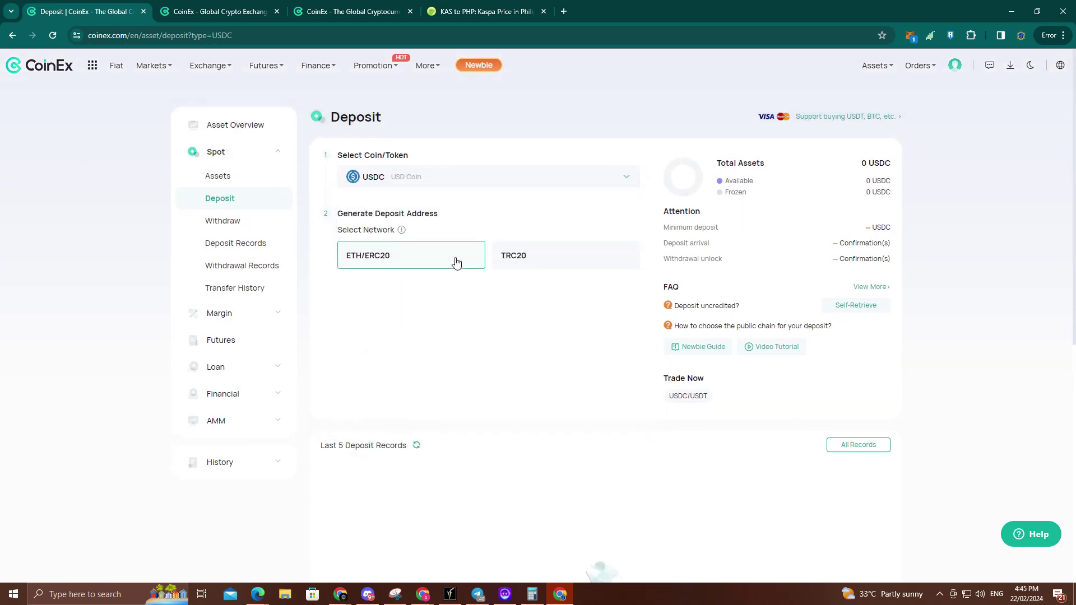
{"action": "left_click", "coordinate": [445, 257]}
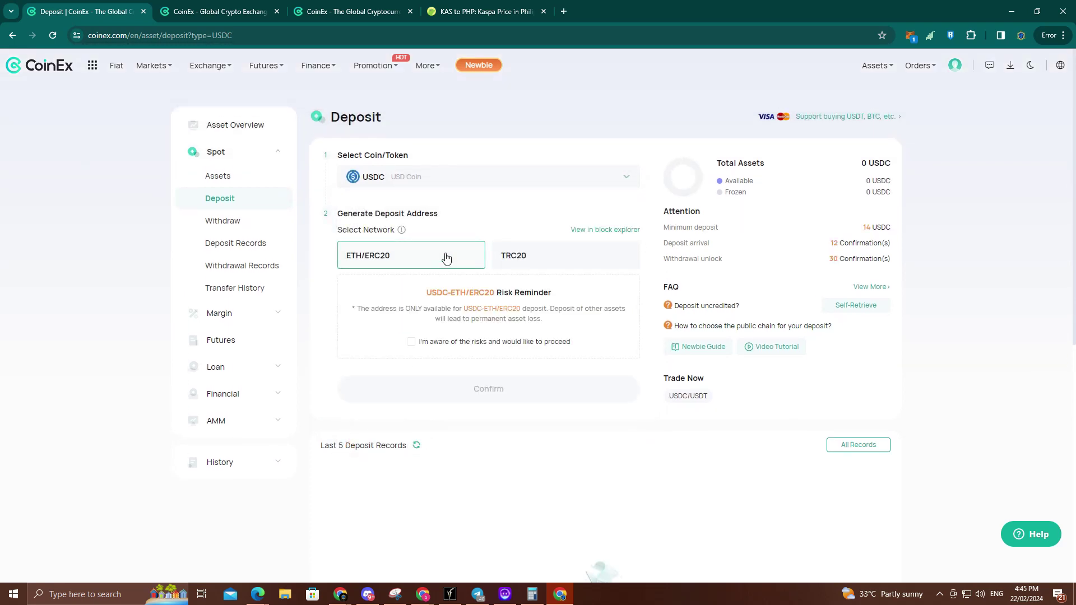
{"action": "left_click", "coordinate": [549, 256]}
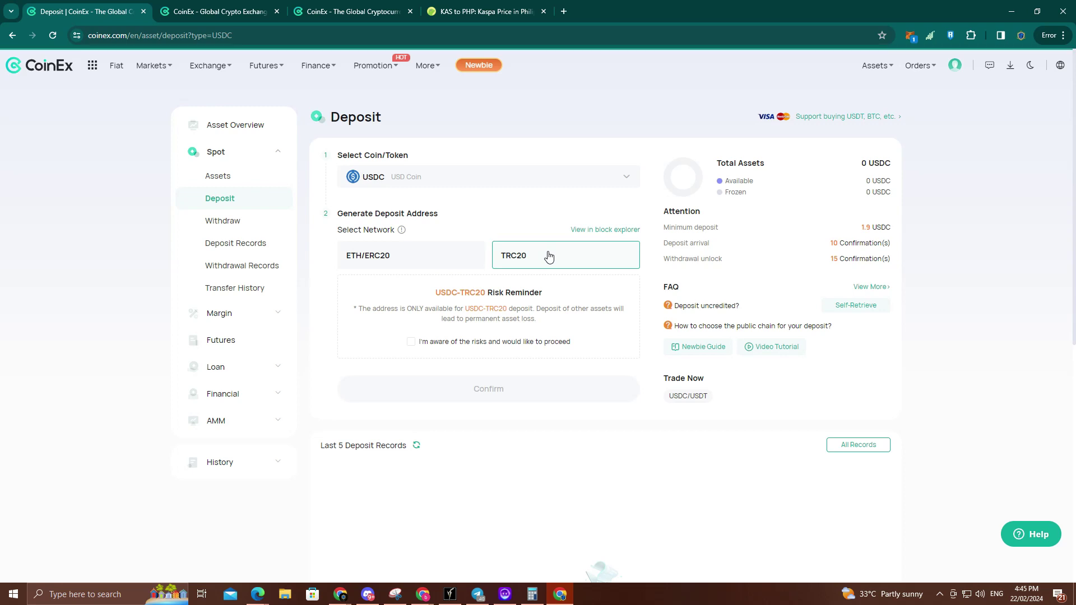
{"action": "left_click", "coordinate": [411, 258]}
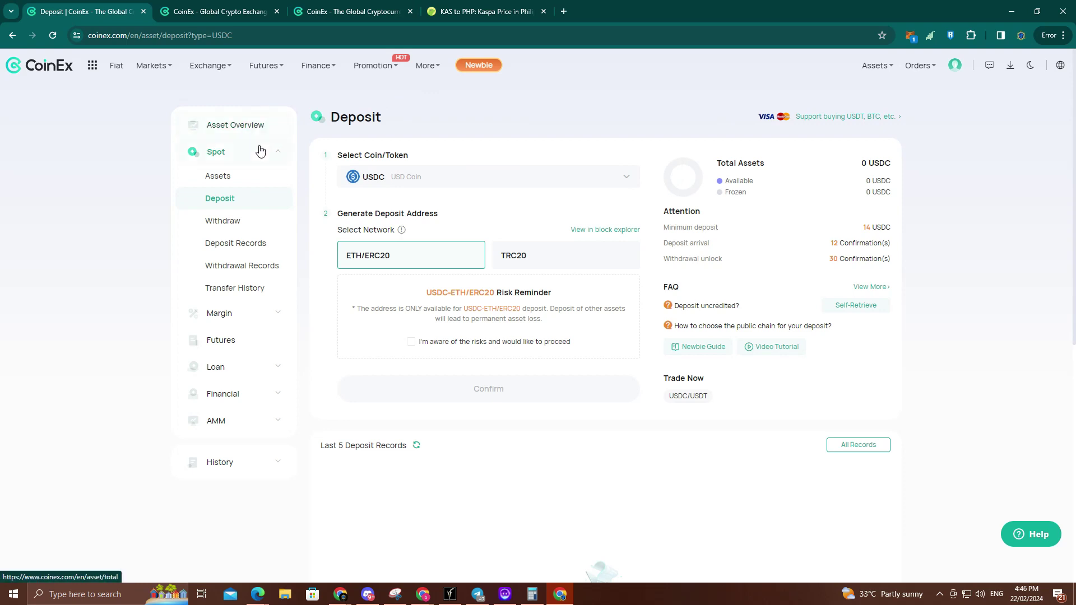
Step: Open the fiat Buy page and view the USDC, BTC, then ETH offers
{"action": "left_click", "coordinate": [829, 118]}
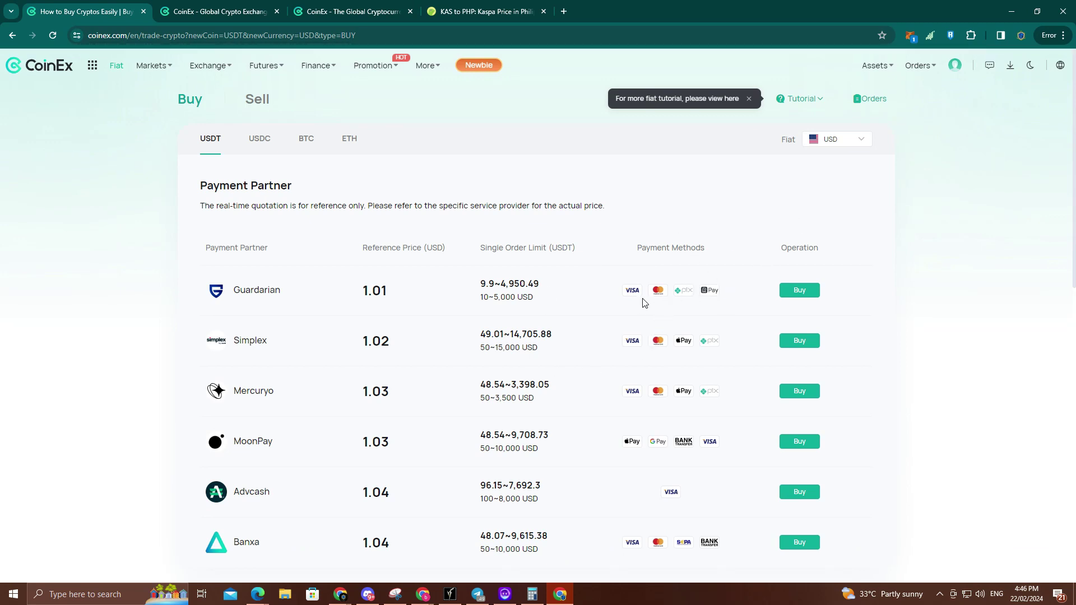
{"action": "scroll", "coordinate": [620, 320], "scroll_direction": "down", "scroll_amount": 1}
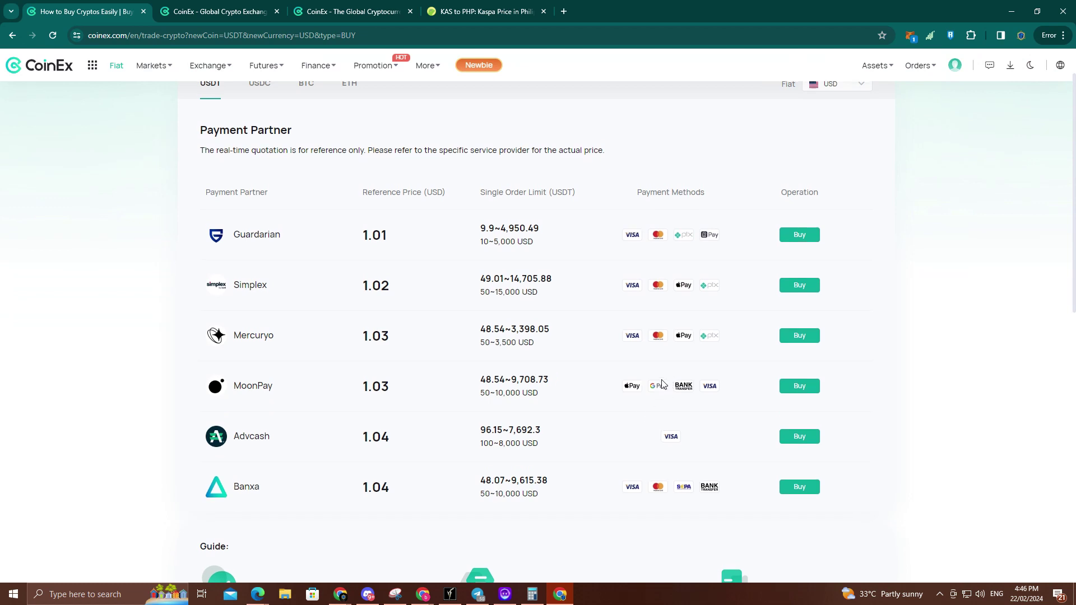
{"action": "scroll", "coordinate": [664, 365], "scroll_direction": "down", "scroll_amount": 2}
{"action": "scroll", "coordinate": [581, 297], "scroll_direction": "down", "scroll_amount": 1}
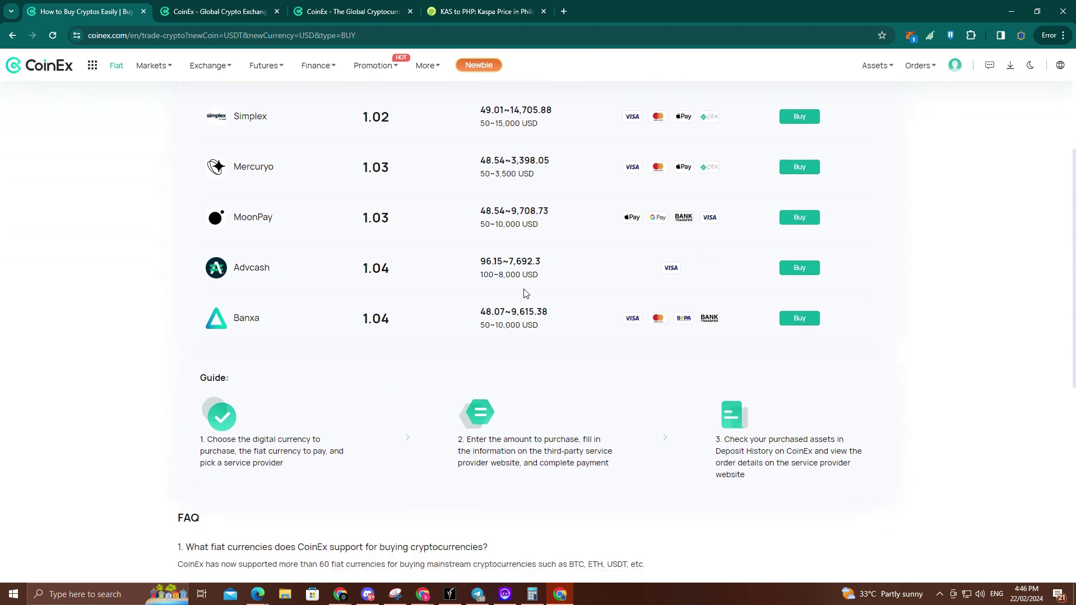
{"action": "scroll", "coordinate": [582, 281], "scroll_direction": "up", "scroll_amount": 4}
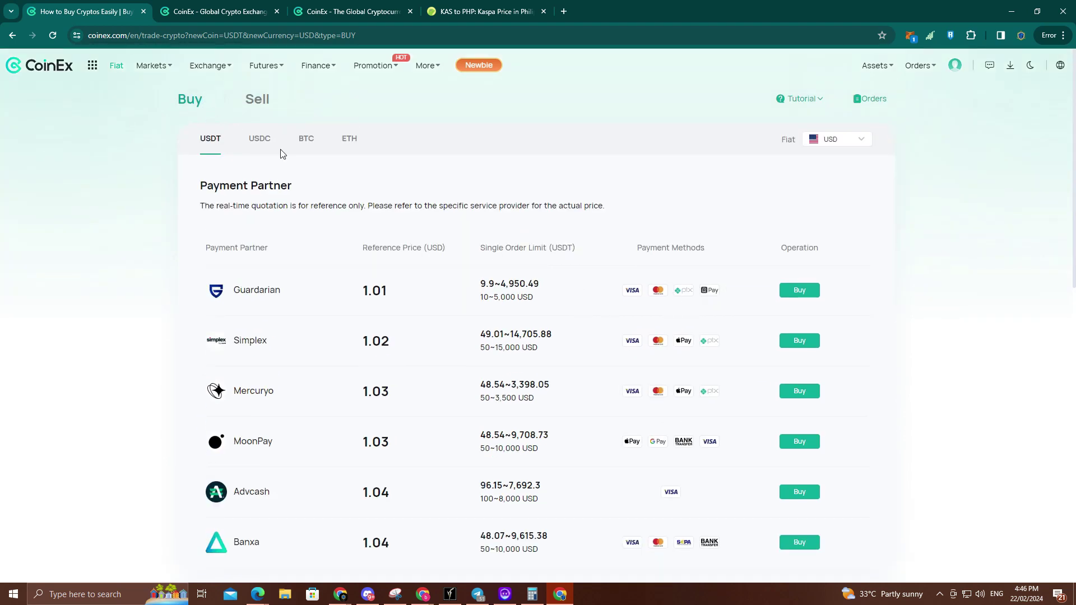
{"action": "left_click", "coordinate": [261, 144]}
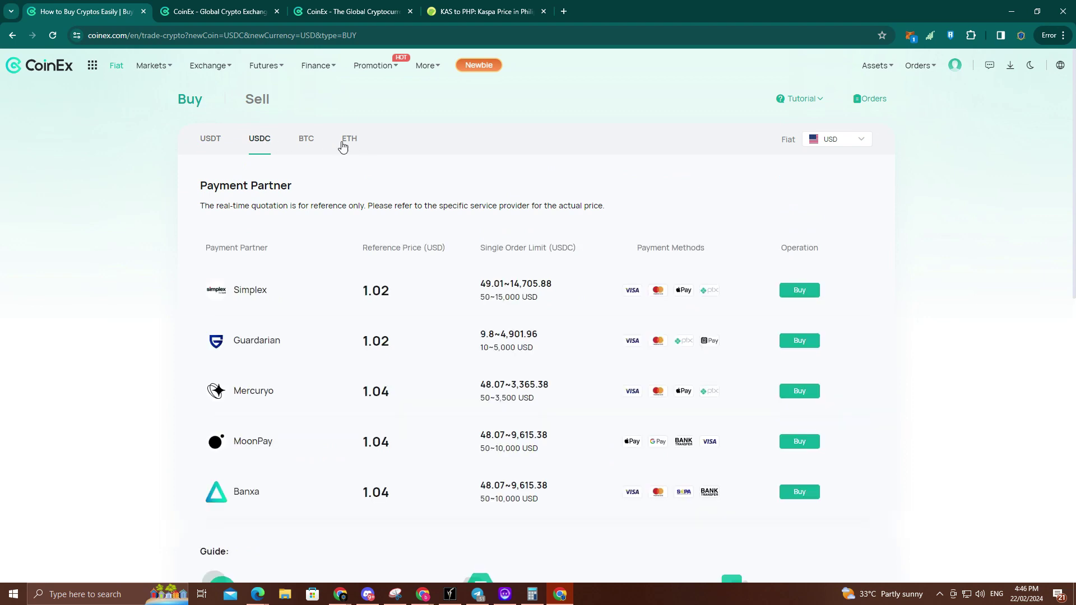
{"action": "left_click", "coordinate": [313, 143]}
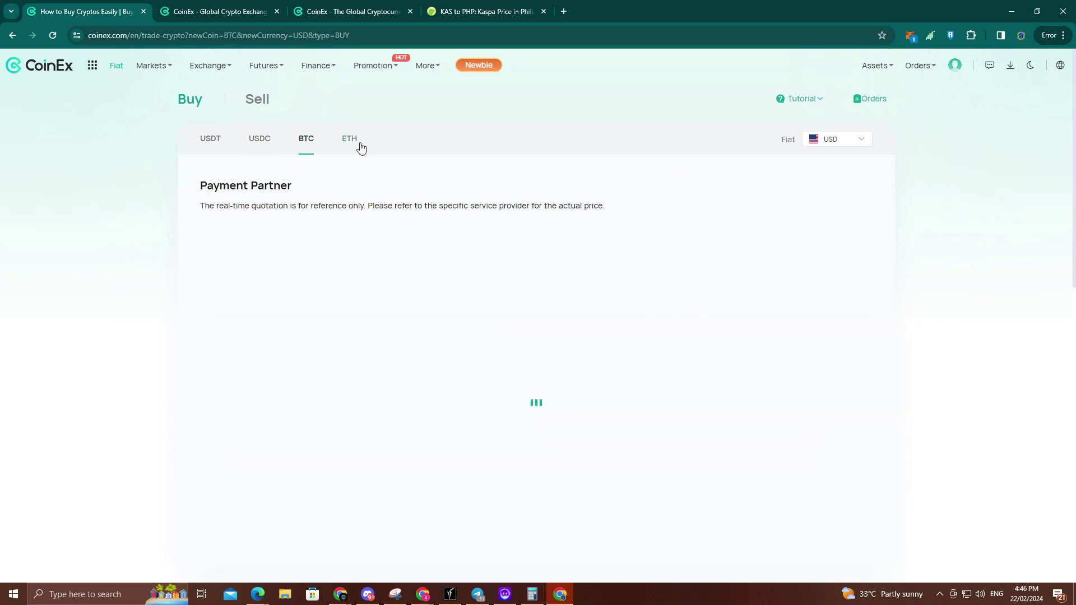
{"action": "left_click", "coordinate": [353, 145]}
Step: Price the ETH offers in PHP and highlight Guardarian's 172,763.67 quote
{"action": "left_click", "coordinate": [838, 140]}
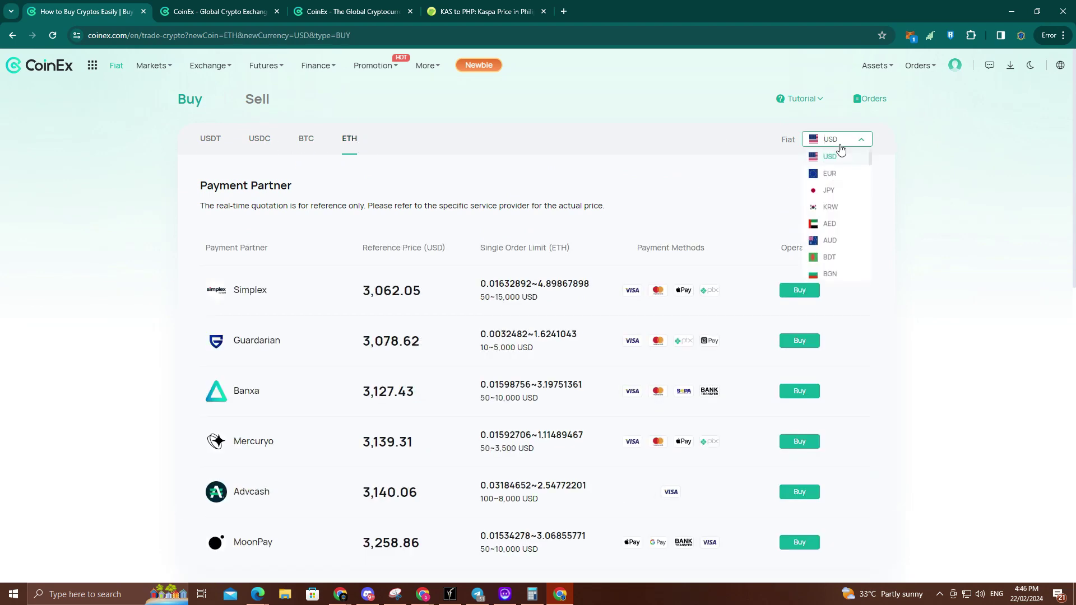
{"action": "scroll", "coordinate": [840, 185], "scroll_direction": "down", "scroll_amount": 3}
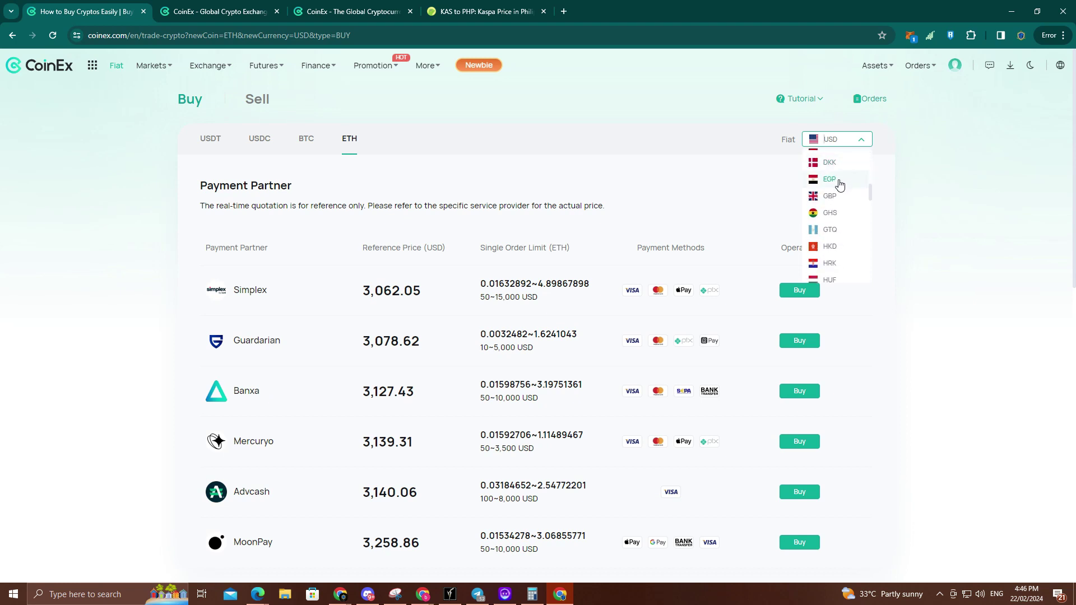
{"action": "scroll", "coordinate": [841, 197], "scroll_direction": "down", "scroll_amount": 4}
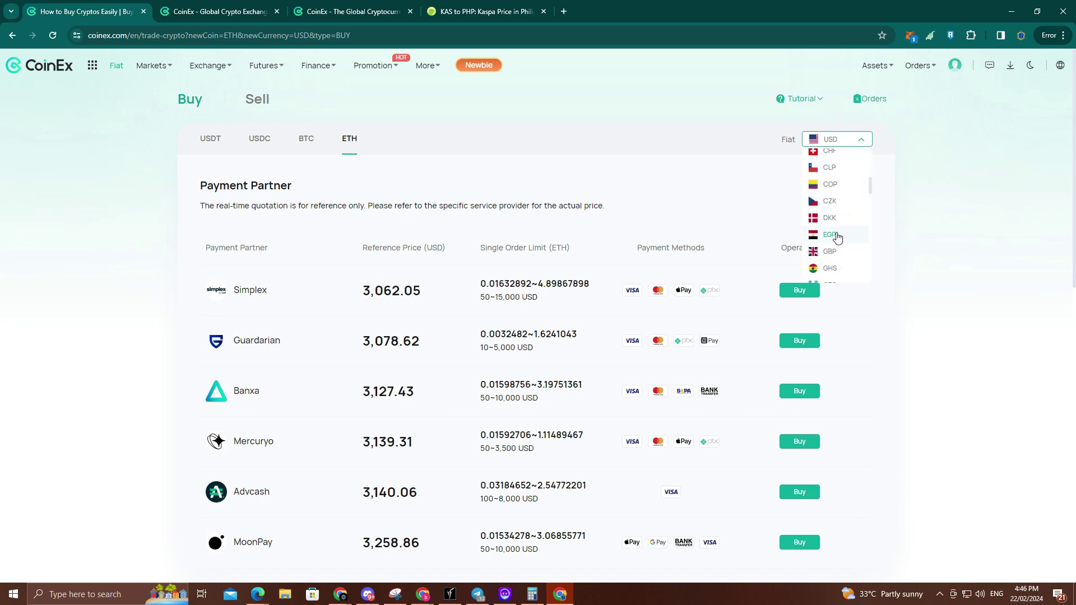
{"action": "scroll", "coordinate": [850, 213], "scroll_direction": "down", "scroll_amount": 6}
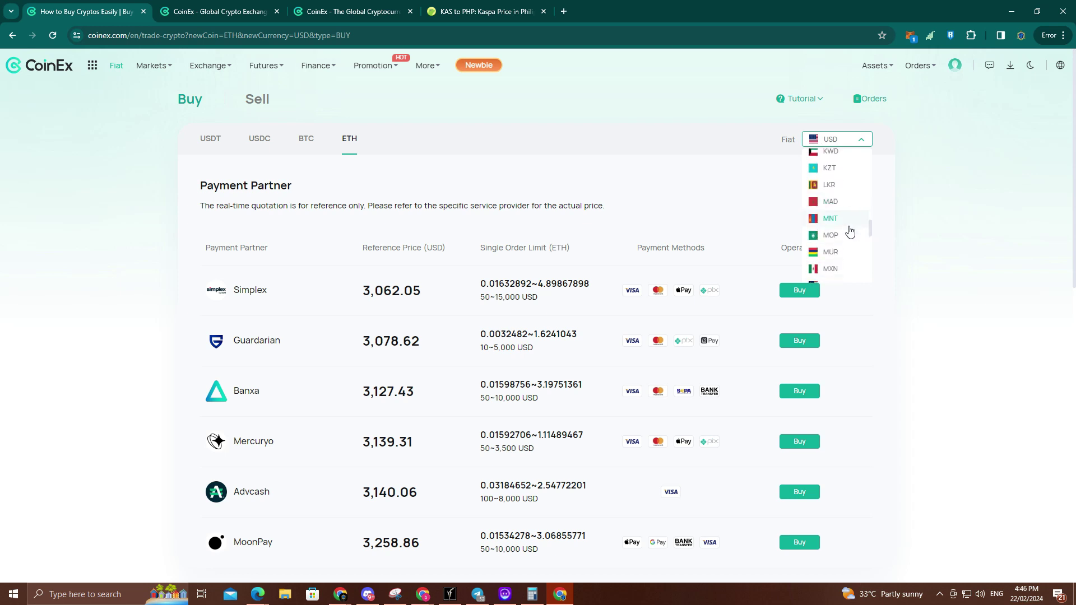
{"action": "scroll", "coordinate": [849, 218], "scroll_direction": "up", "scroll_amount": 3}
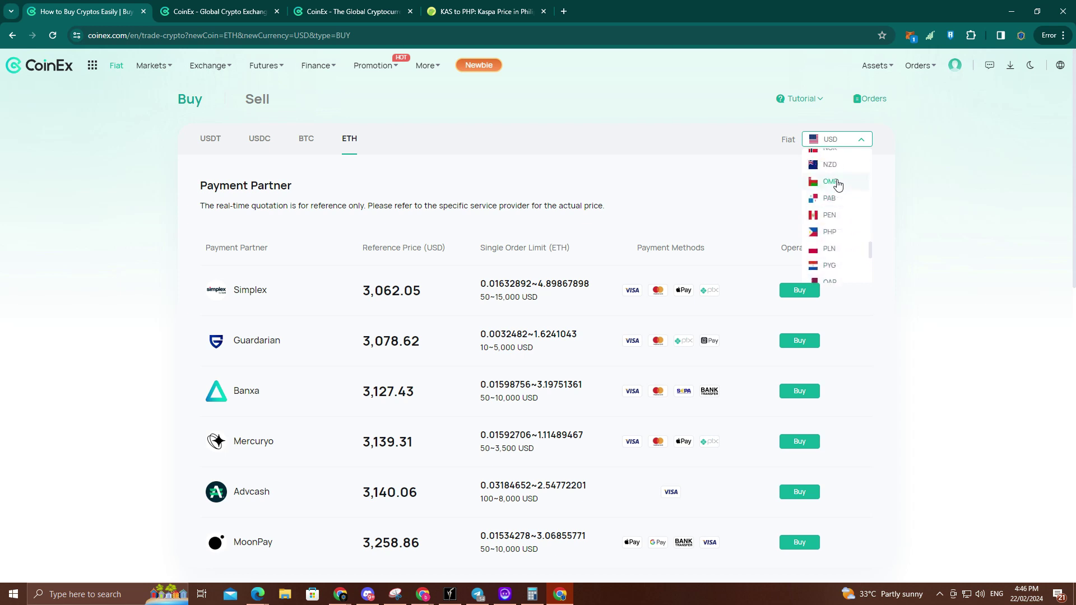
{"action": "left_click", "coordinate": [832, 241]}
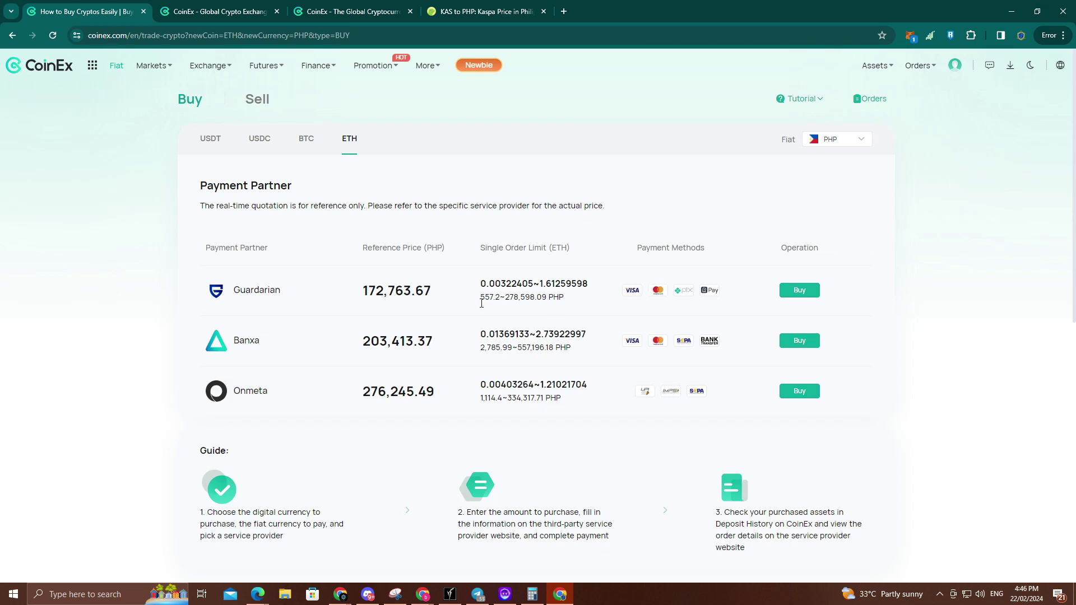
{"action": "left_click_drag", "start_coordinate": [442, 296], "coordinate": [306, 278]}
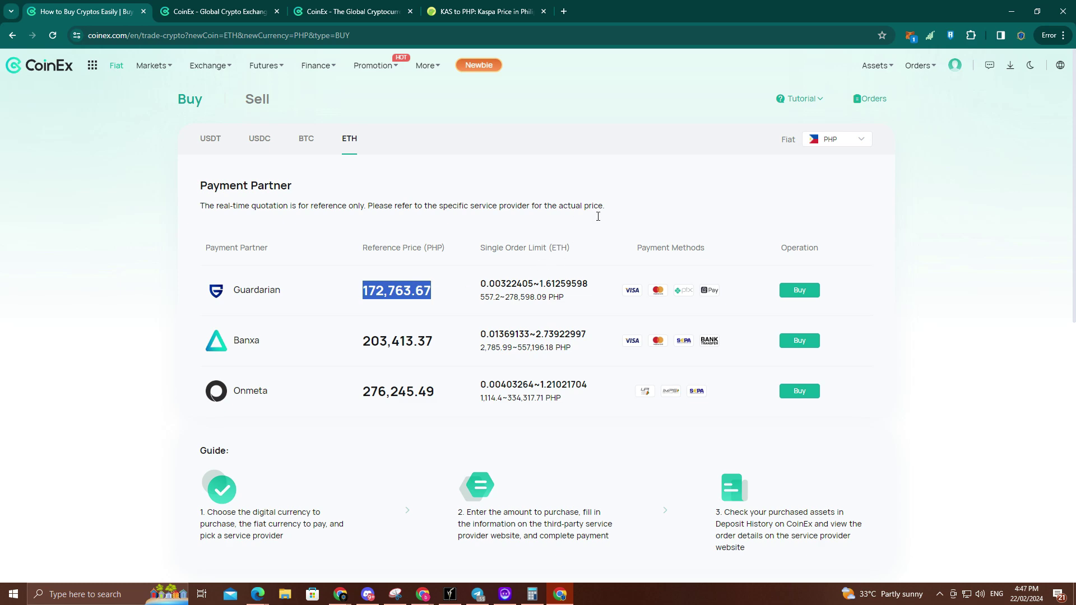
{"action": "scroll", "coordinate": [274, 252], "scroll_direction": "down", "scroll_amount": 3}
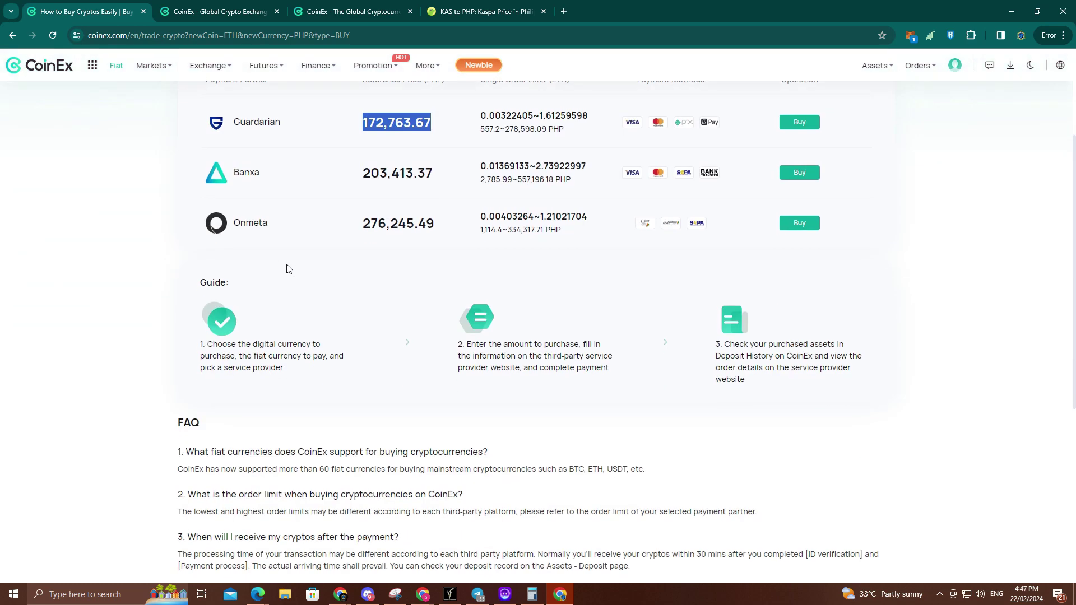
{"action": "scroll", "coordinate": [289, 268], "scroll_direction": "up", "scroll_amount": 3}
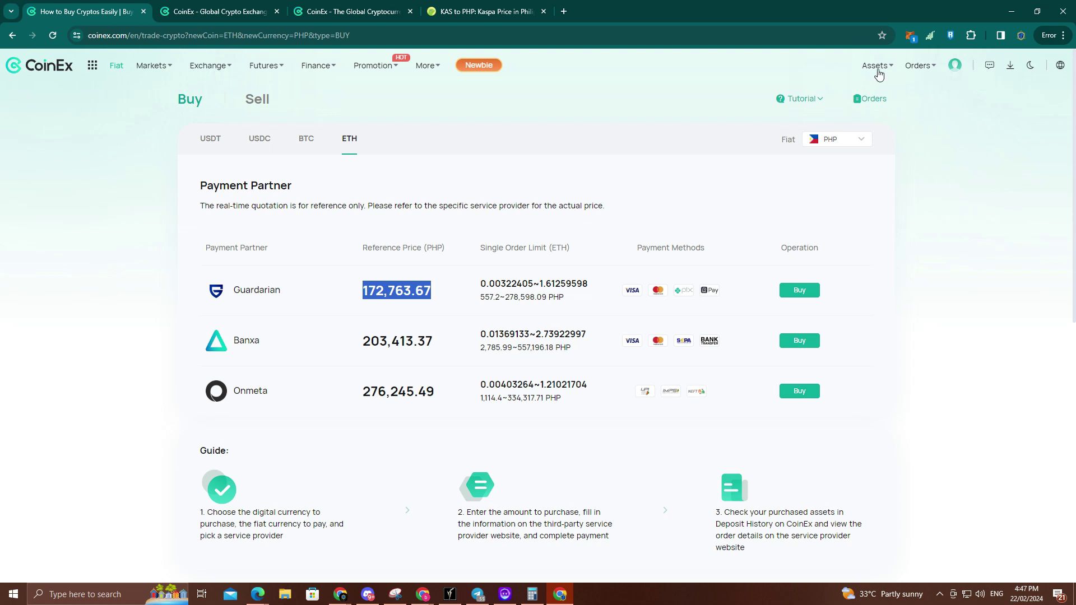
Step: Open Assets > Withdraw and step through the Newbie Guide to the form
{"action": "mouse_move", "coordinate": [882, 73]}
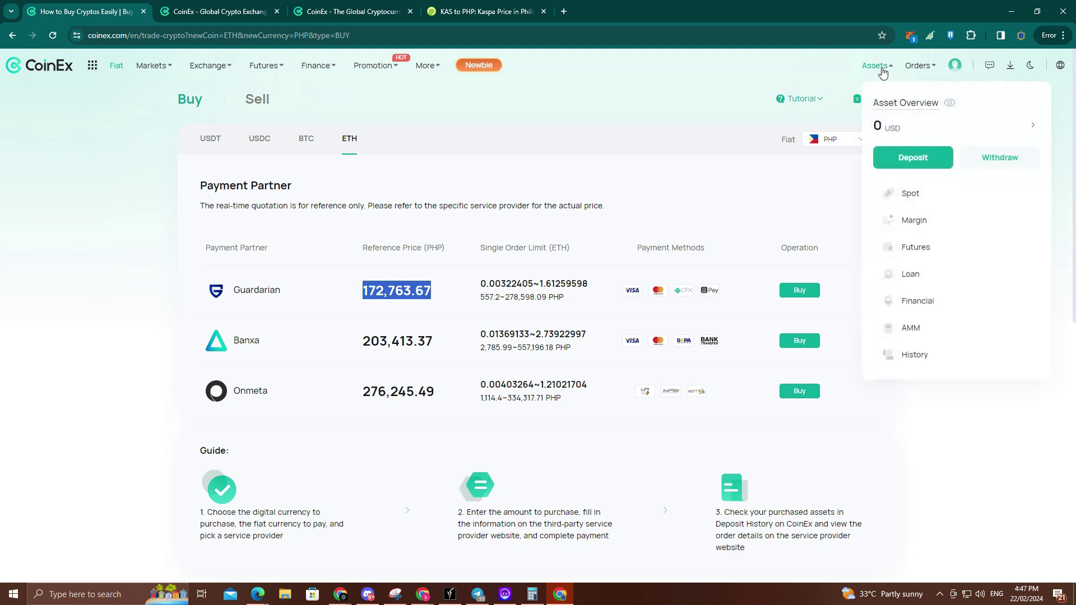
{"action": "left_click", "coordinate": [984, 158]}
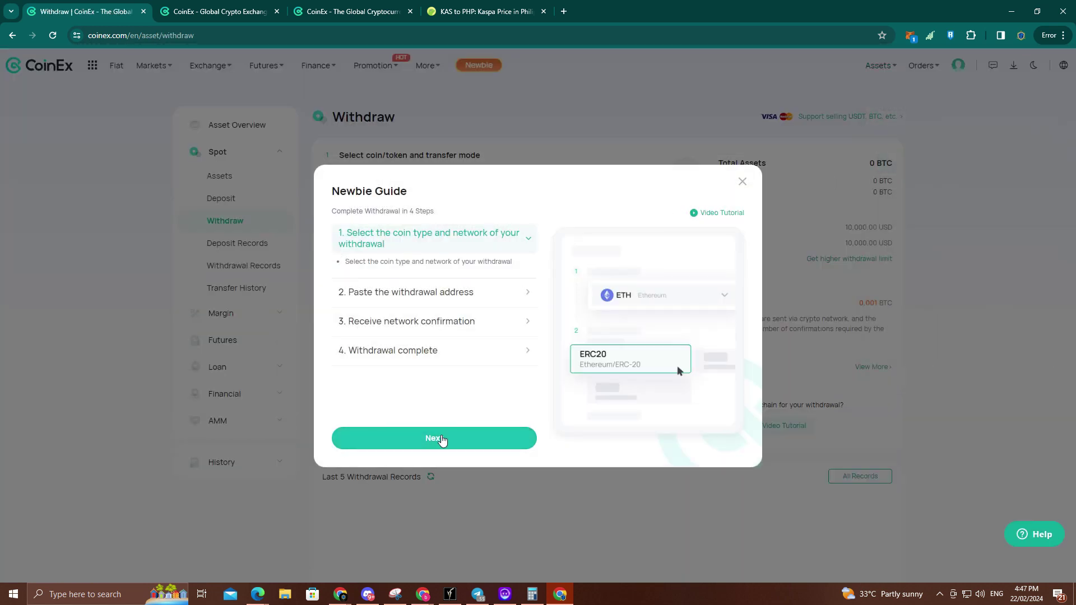
{"action": "left_click", "coordinate": [442, 441]}
{"action": "left_click", "coordinate": [447, 445]}
{"action": "left_click", "coordinate": [447, 446]}
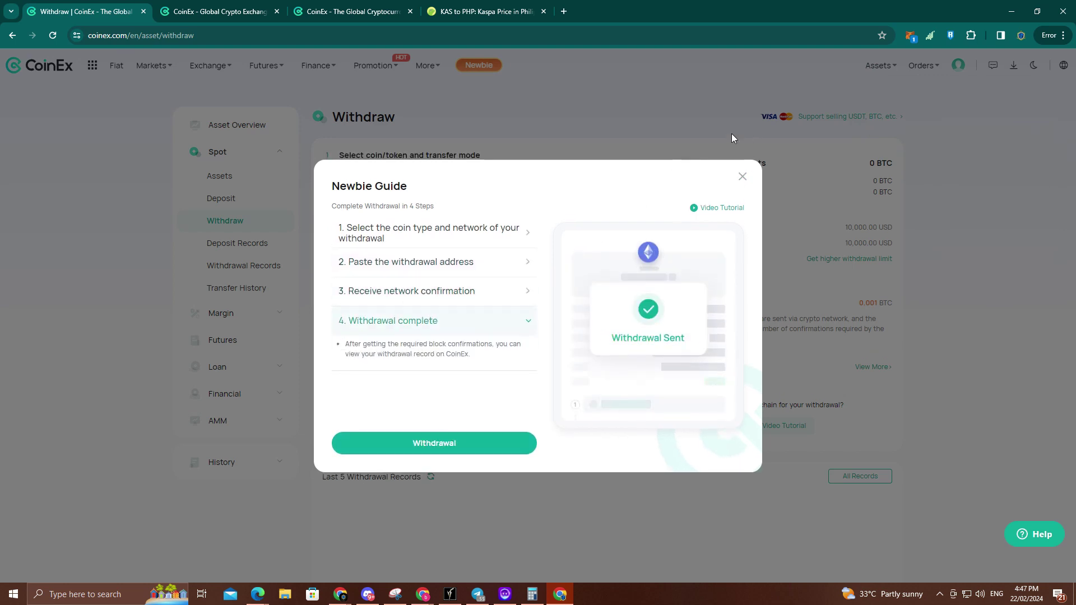
{"action": "left_click", "coordinate": [487, 442]}
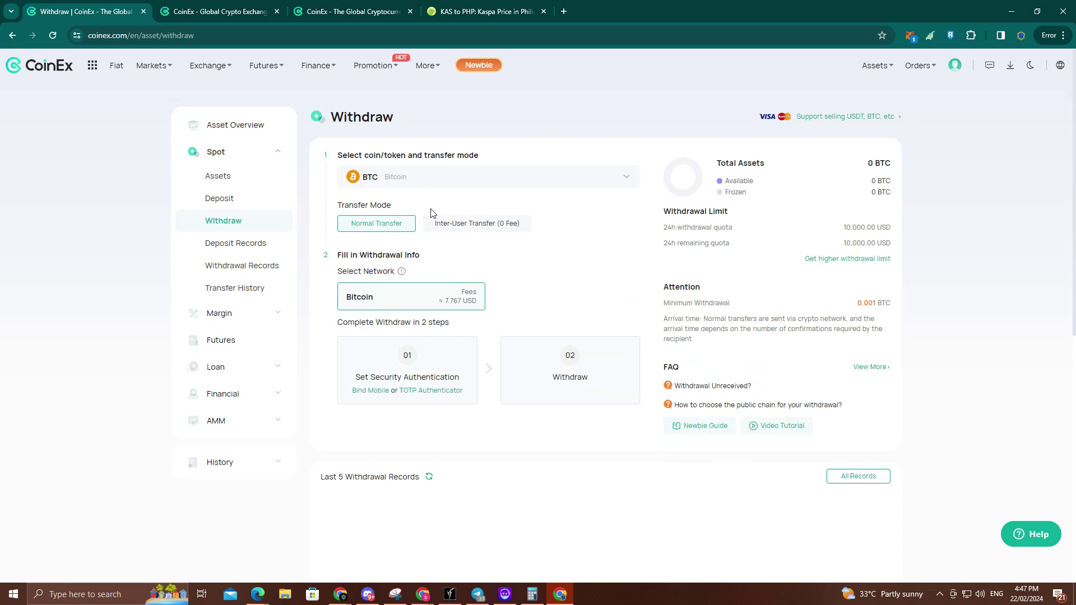
Step: Select USDT and, after trying TRC20 and ETH/ERC20, settle on the BSC (BEP20) network
{"action": "left_click", "coordinate": [475, 173]}
{"action": "left_click", "coordinate": [386, 314]}
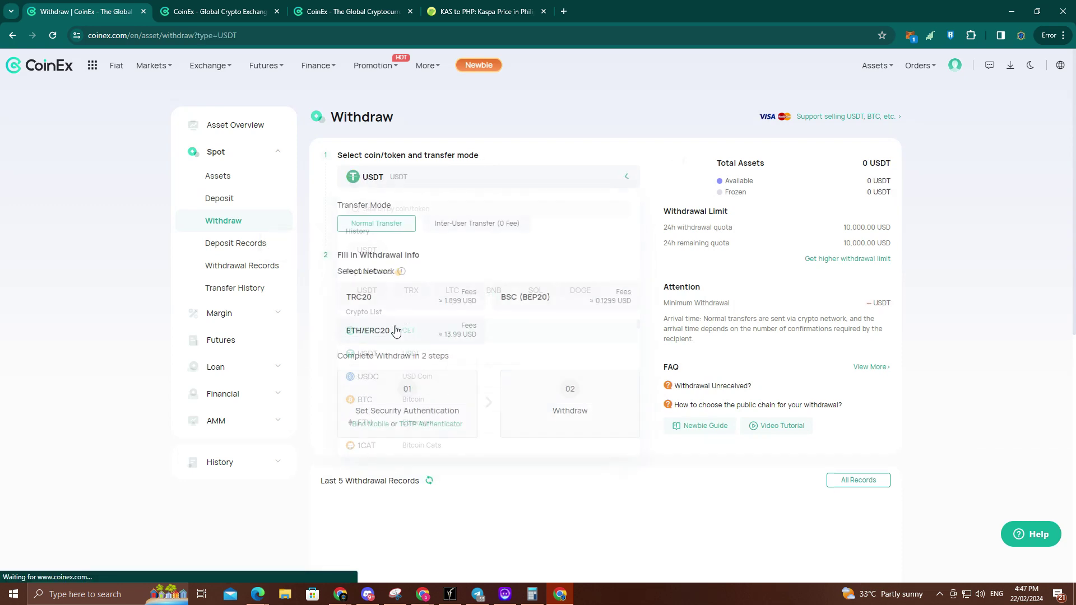
{"action": "scroll", "coordinate": [390, 238], "scroll_direction": "down", "scroll_amount": 2}
{"action": "left_click", "coordinate": [572, 190]}
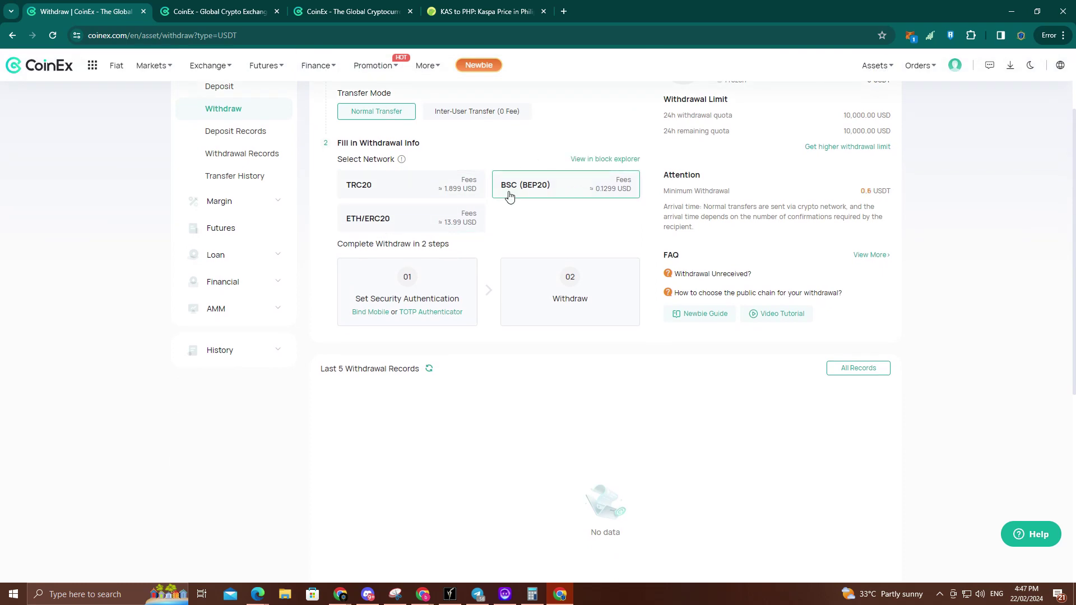
{"action": "left_click", "coordinate": [421, 185]}
{"action": "left_click", "coordinate": [421, 222]}
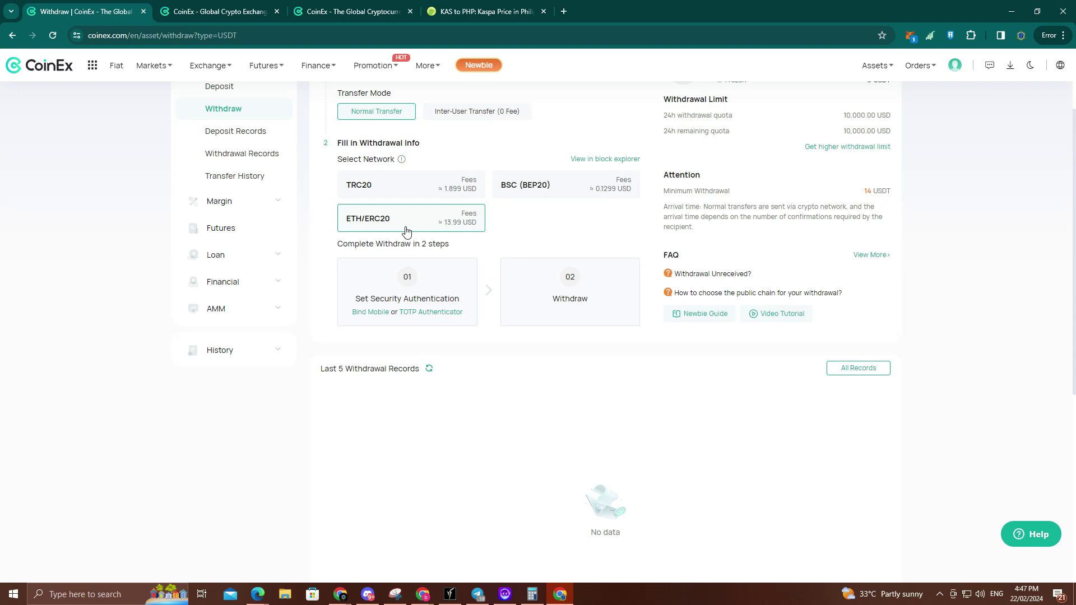
{"action": "left_click", "coordinate": [576, 180]}
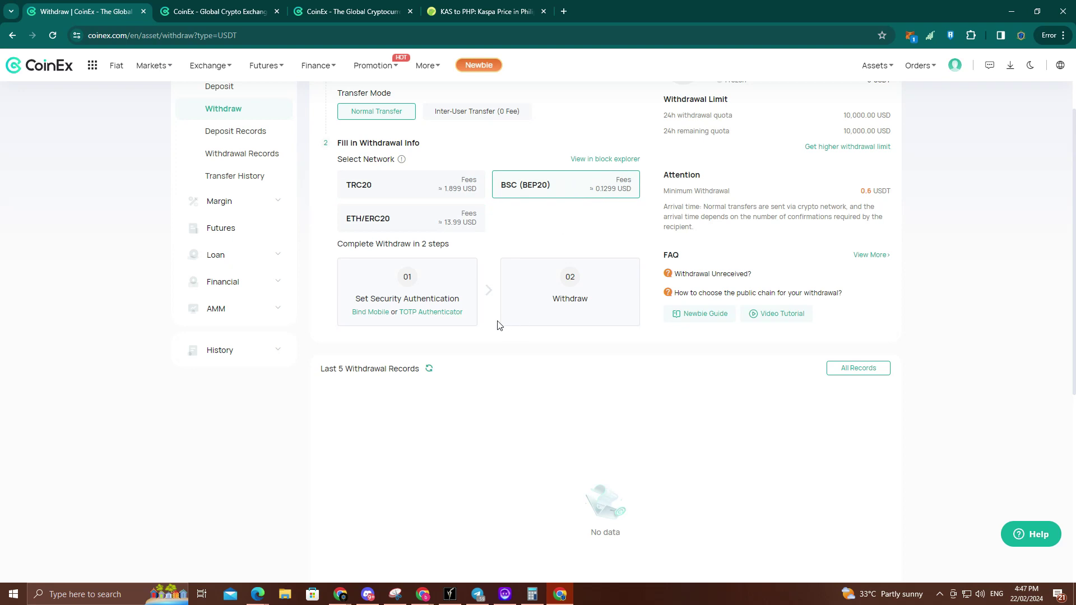
{"action": "scroll", "coordinate": [524, 259], "scroll_direction": "down", "scroll_amount": 1}
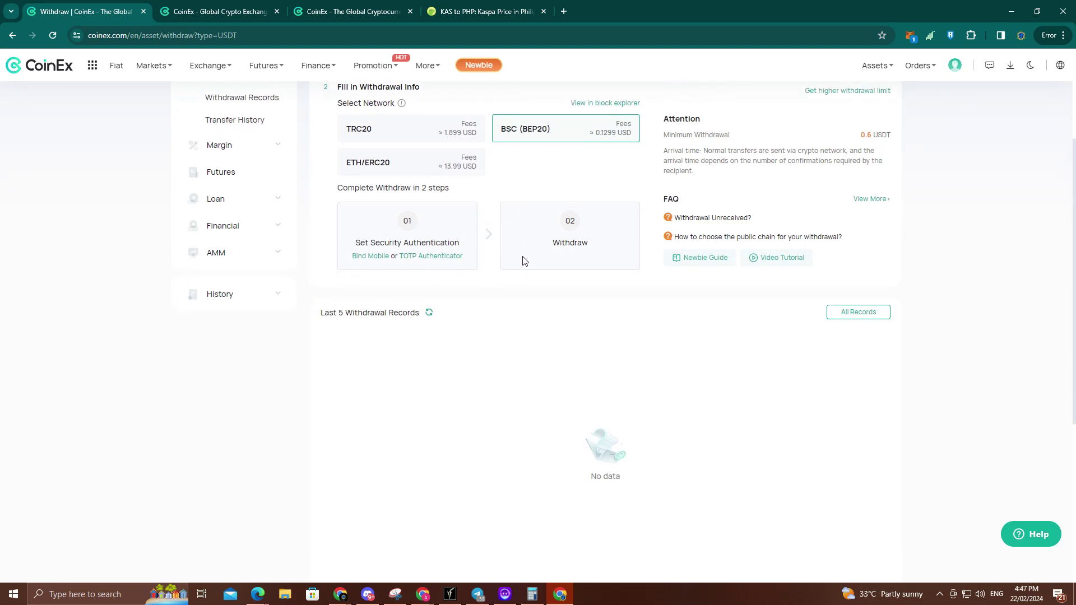
{"action": "scroll", "coordinate": [728, 191], "scroll_direction": "up", "scroll_amount": 3}
{"action": "mouse_move", "coordinate": [954, 67]}
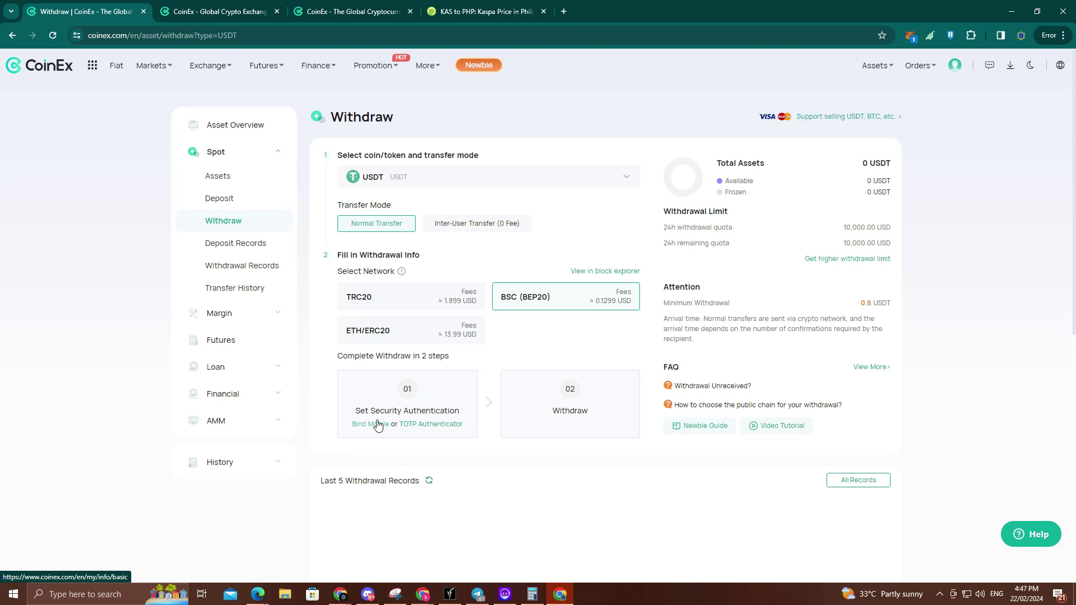
Step: Start binding a mobile number from the mobile security authentication prompt
{"action": "left_click", "coordinate": [377, 426]}
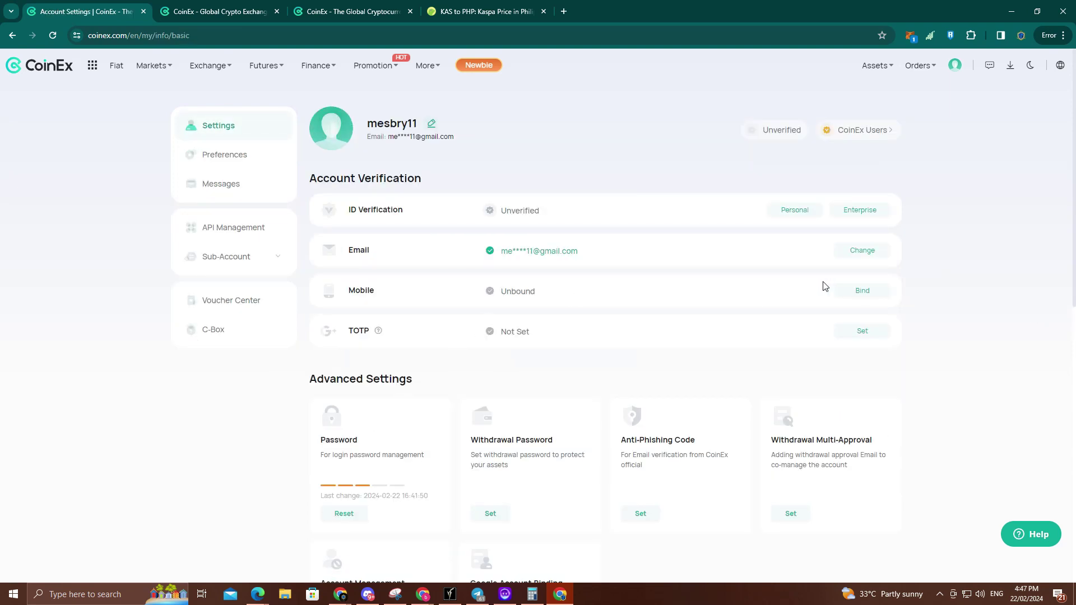
{"action": "left_click", "coordinate": [861, 291]}
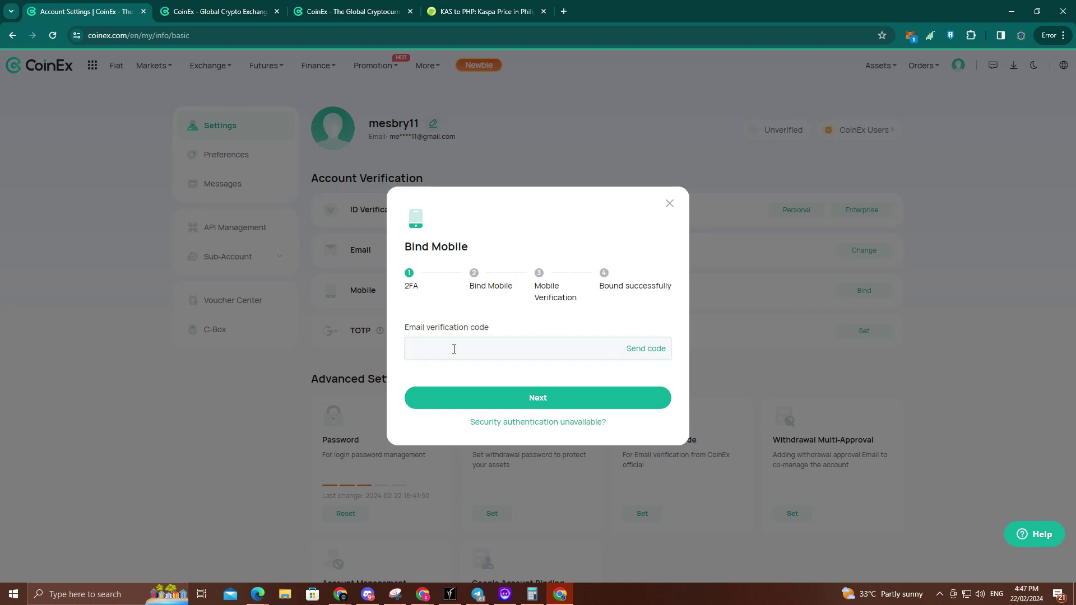
{"action": "left_click", "coordinate": [454, 348]}
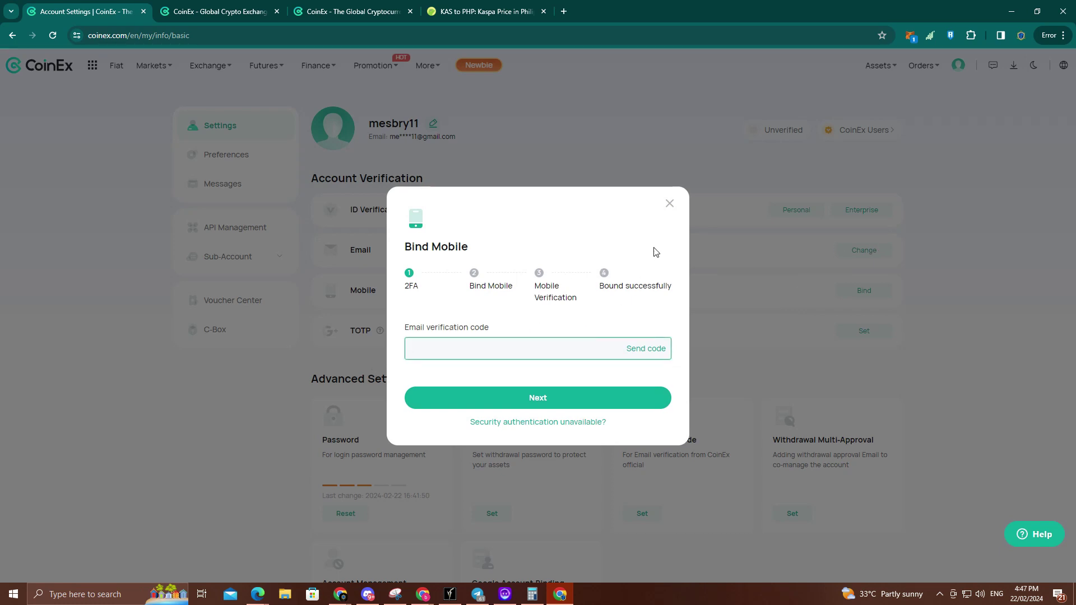
Step: In the referral page window, open Settings, start Bind Mobile and request the email code
{"action": "left_click", "coordinate": [341, 594]}
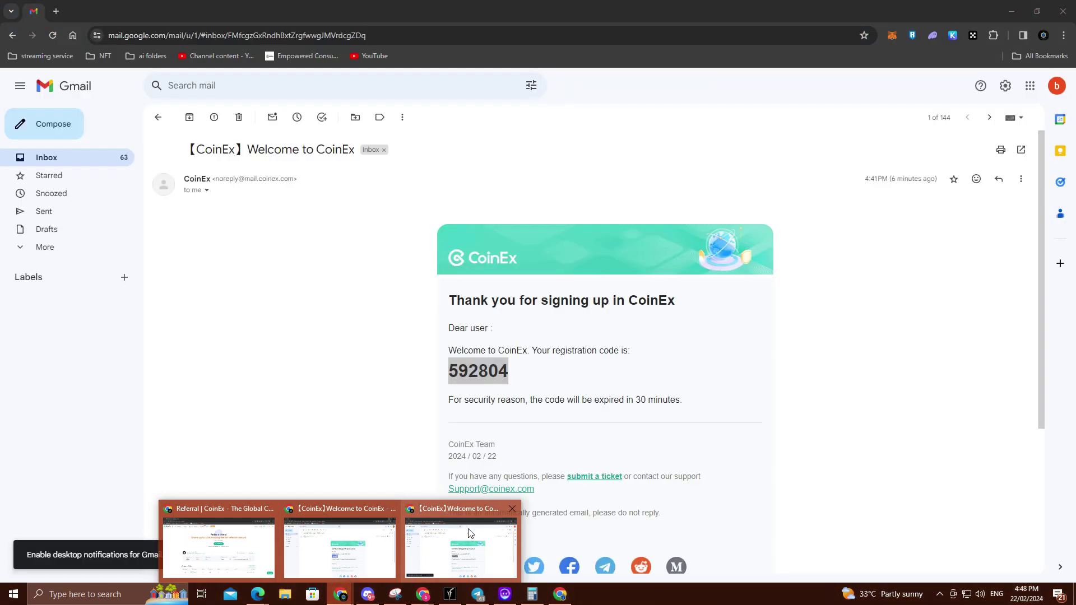
{"action": "mouse_move", "coordinate": [461, 532]}
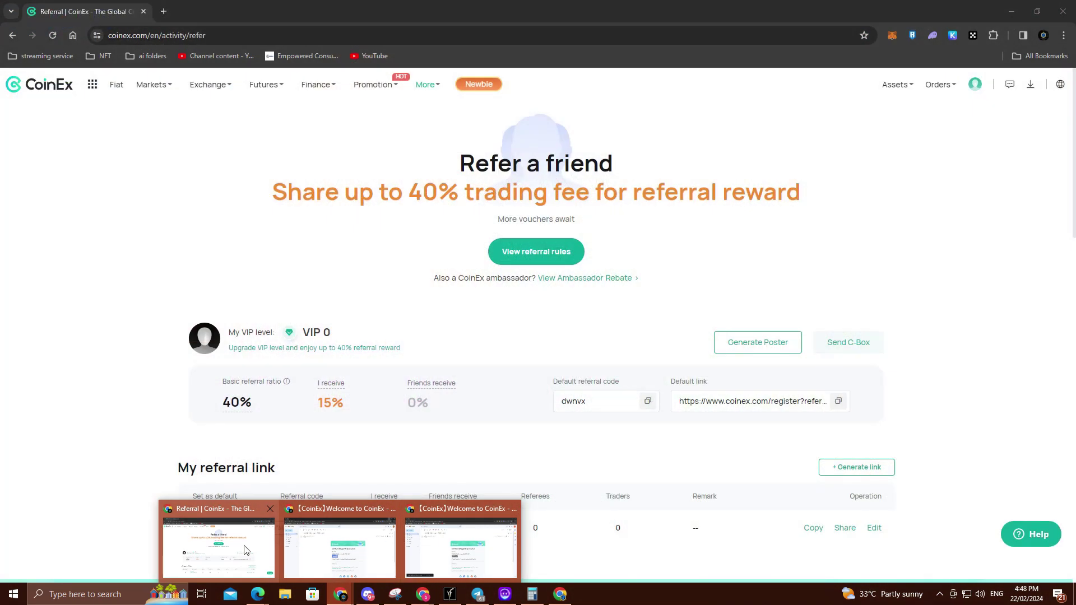
{"action": "left_click", "coordinate": [245, 551]}
{"action": "mouse_move", "coordinate": [976, 98]}
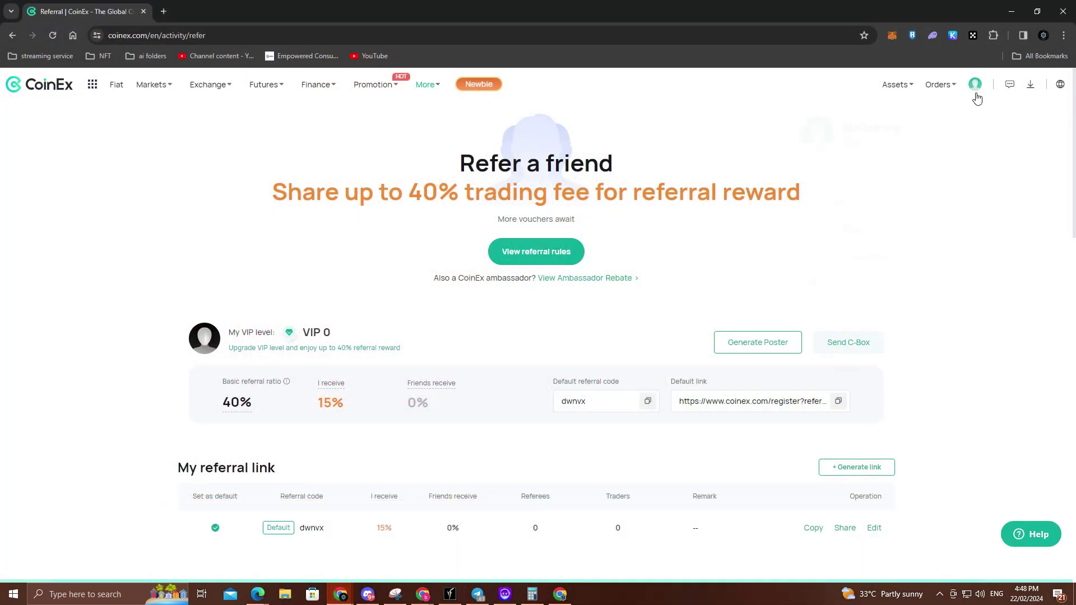
{"action": "left_click", "coordinate": [884, 177]}
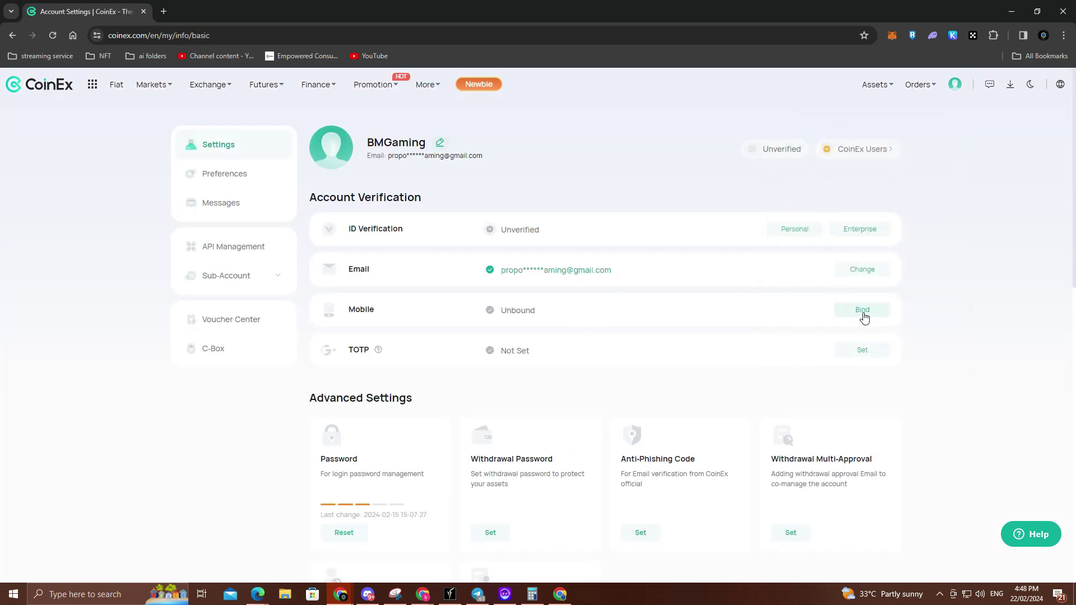
{"action": "left_click", "coordinate": [863, 311]}
{"action": "left_click", "coordinate": [477, 358]}
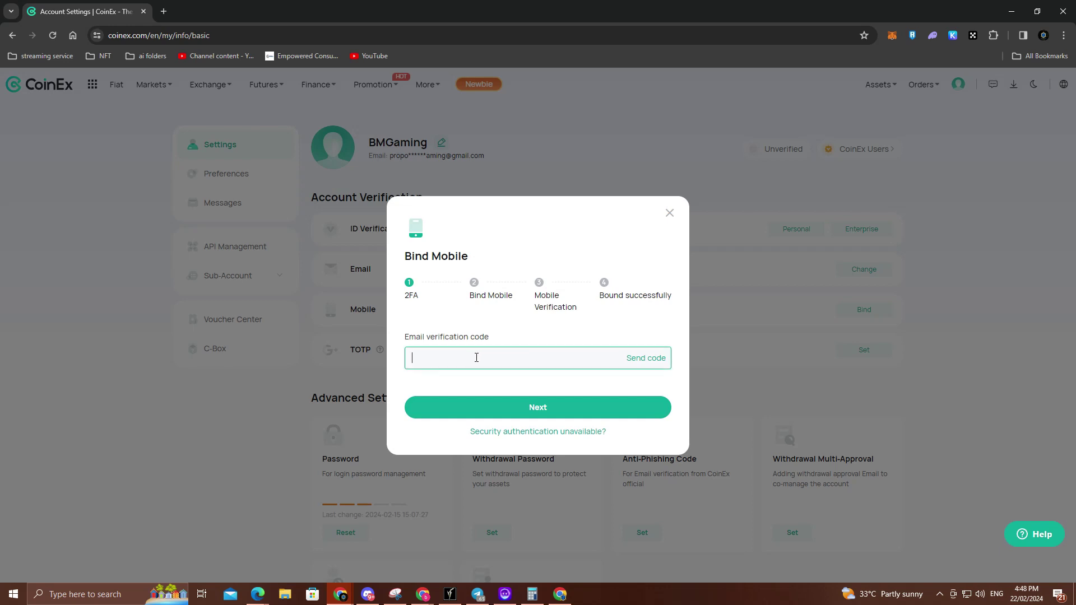
{"action": "left_click", "coordinate": [646, 357]}
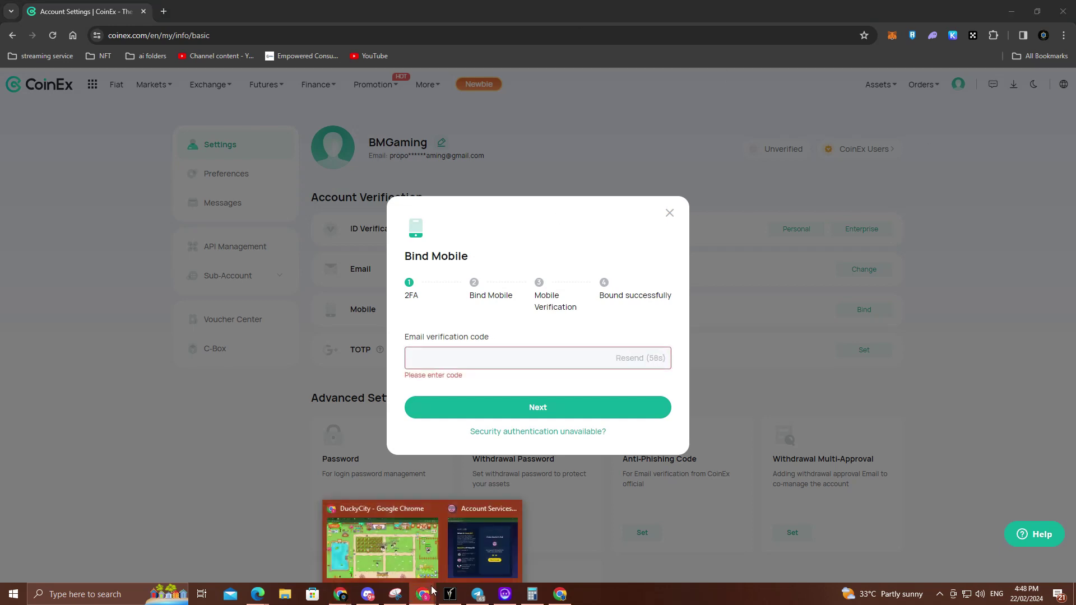
{"action": "left_click", "coordinate": [163, 11]}
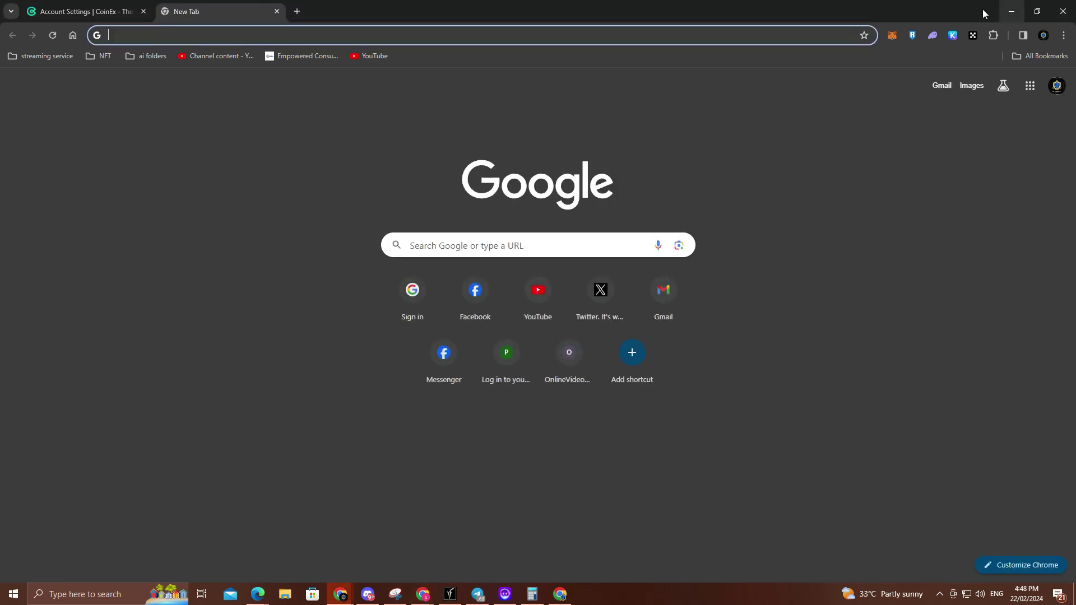
Step: Switch to the Google account receiving CoinEx mail and select the newest CoinEx Email Verification code
{"action": "left_click", "coordinate": [1063, 84]}
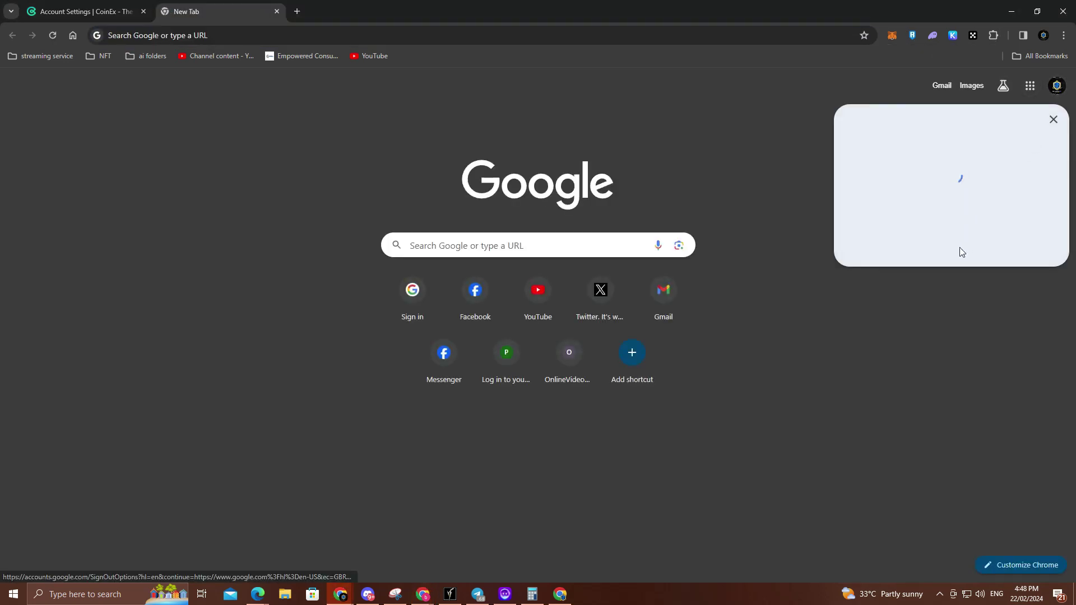
{"action": "scroll", "coordinate": [970, 228], "scroll_direction": "down", "scroll_amount": 2}
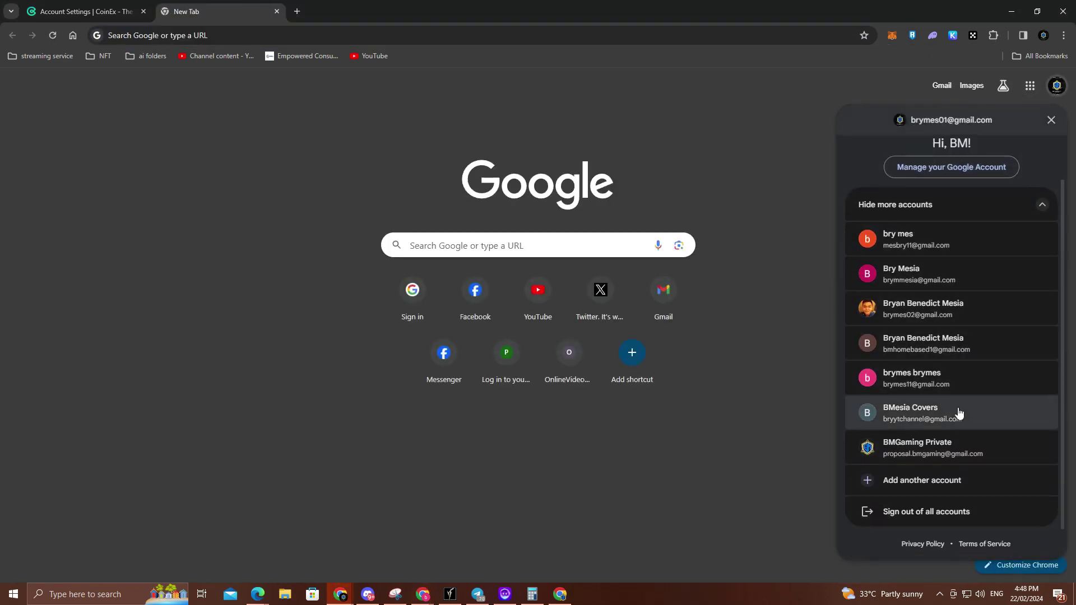
{"action": "left_click", "coordinate": [956, 447]}
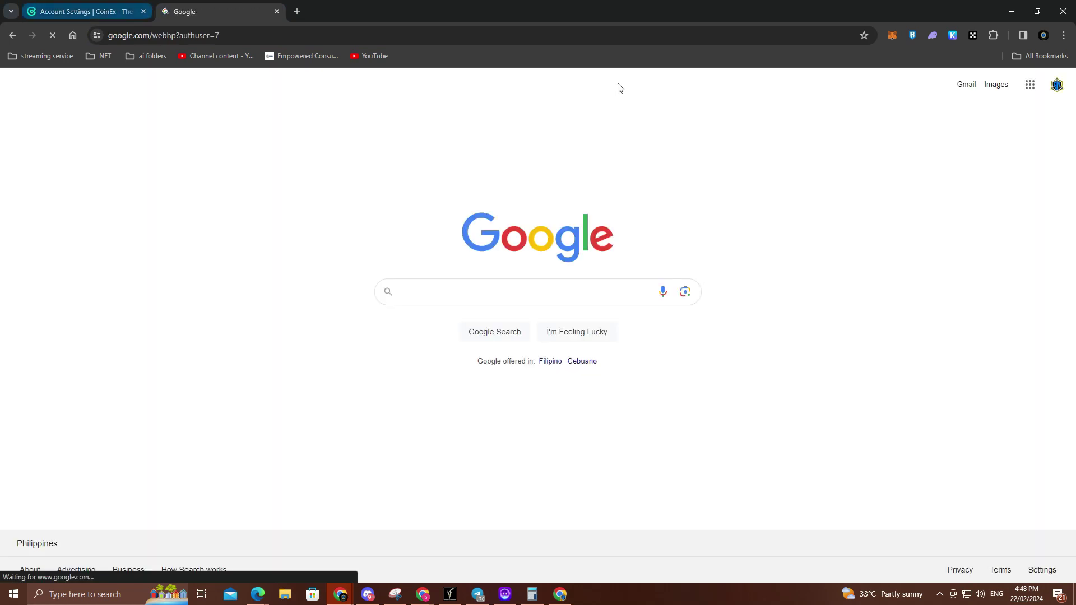
{"action": "left_click", "coordinate": [973, 89]}
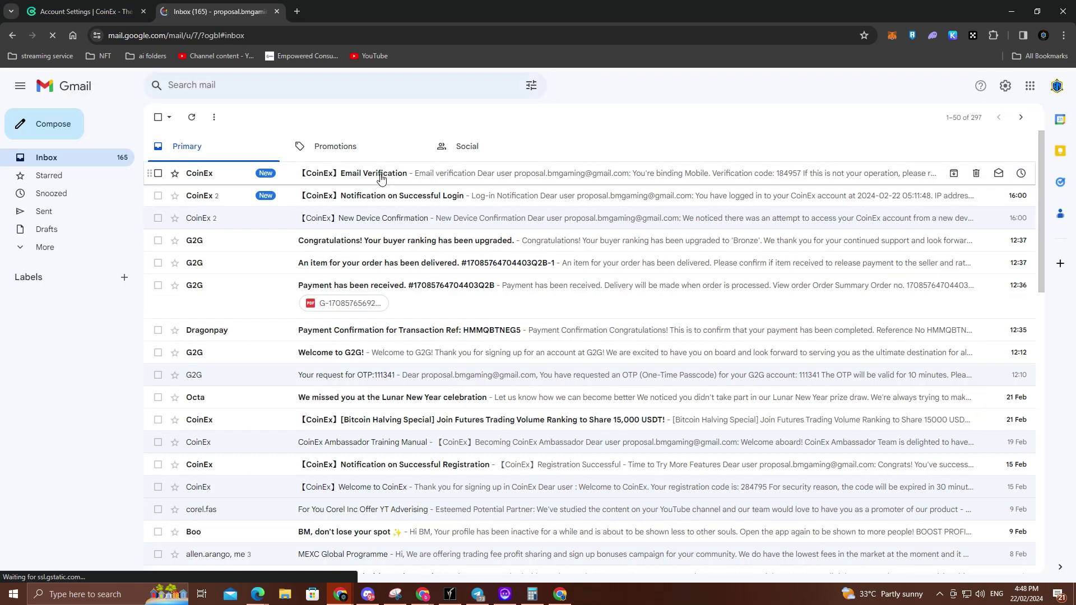
{"action": "left_click", "coordinate": [380, 178]}
{"action": "double_click", "coordinate": [480, 369]}
{"action": "key", "text": "ctrl+c"}
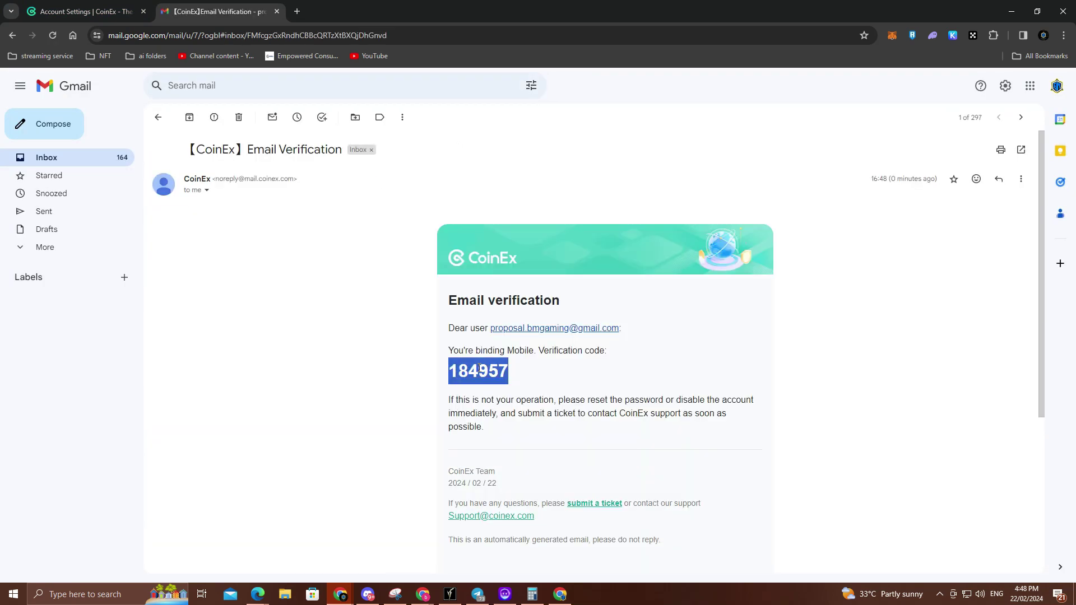
{"action": "key", "text": "ctrl+shift+Tab"}
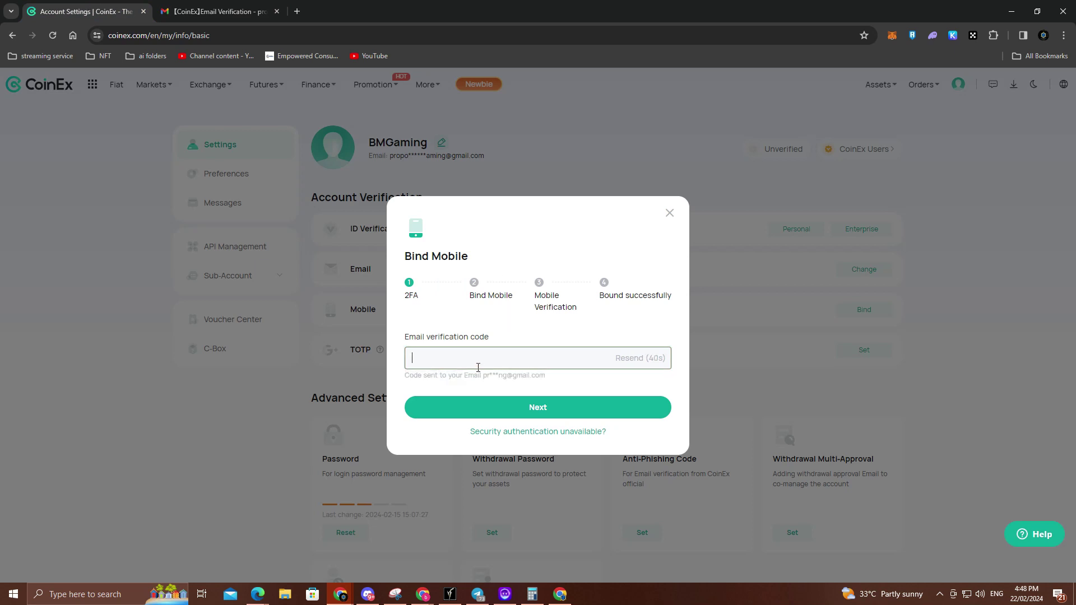
Step: Paste and submit the email code, then pick the +63 Philippines calling code
{"action": "key", "text": "ctrl+v"}
{"action": "left_click", "coordinate": [491, 408]}
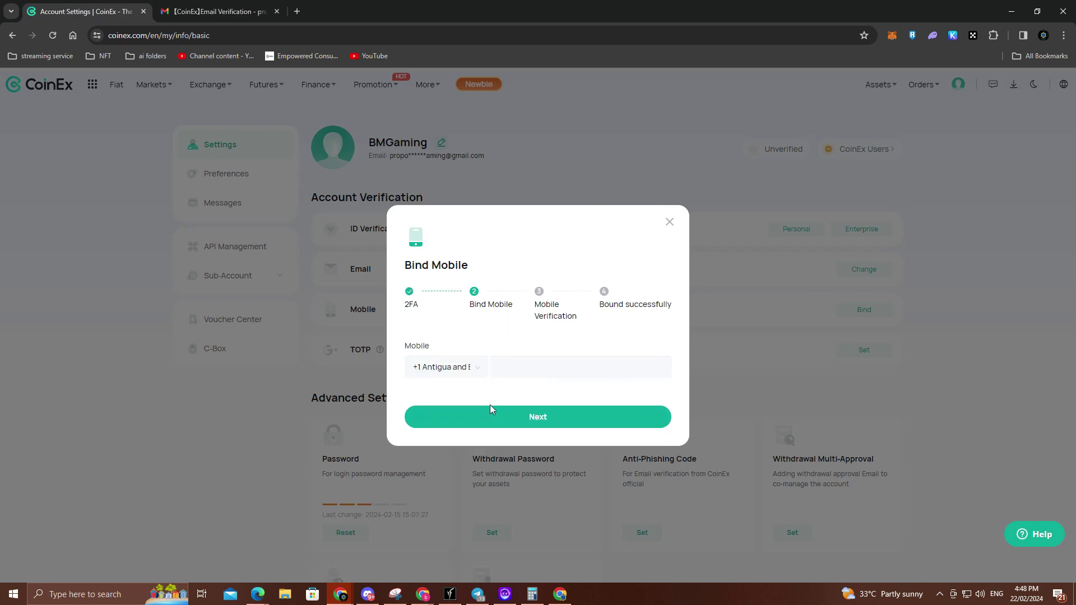
{"action": "left_click", "coordinate": [451, 379]}
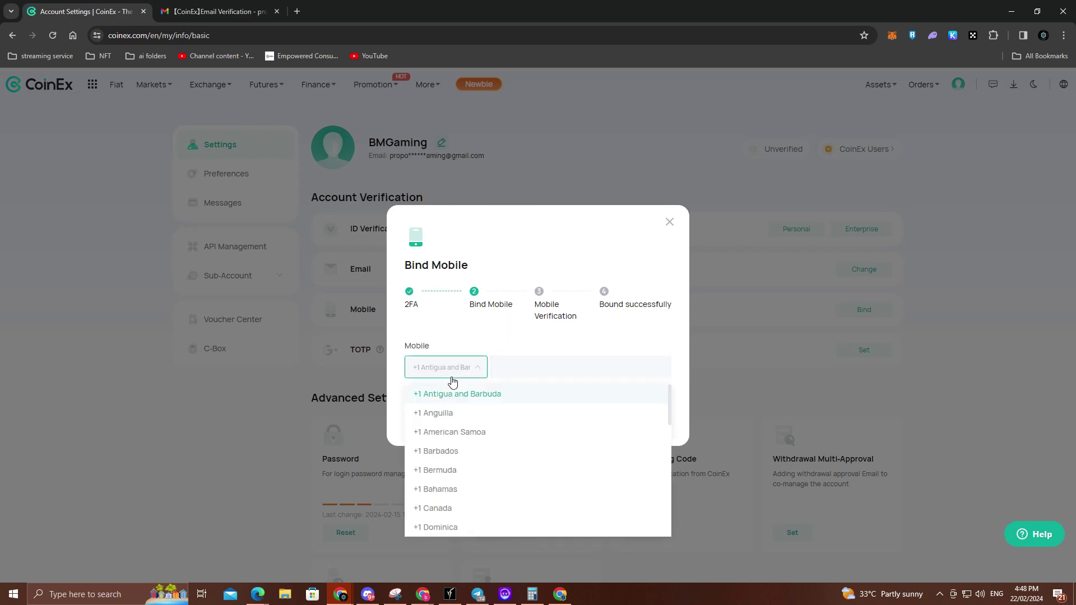
{"action": "scroll", "coordinate": [476, 435], "scroll_direction": "down", "scroll_amount": 8}
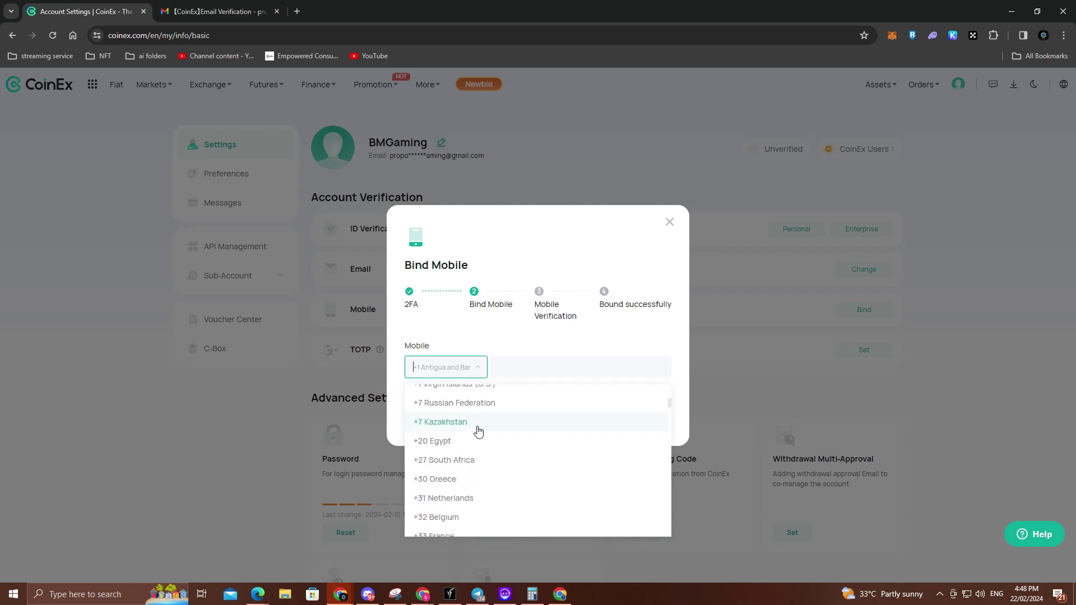
{"action": "scroll", "coordinate": [478, 430], "scroll_direction": "down", "scroll_amount": 10}
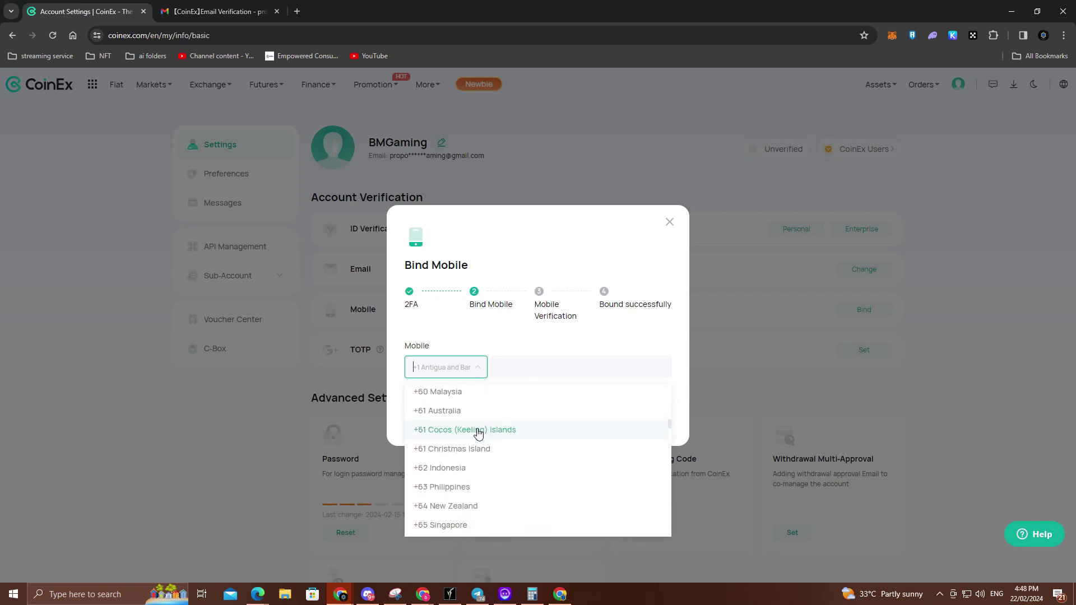
{"action": "scroll", "coordinate": [478, 434], "scroll_direction": "down", "scroll_amount": 10}
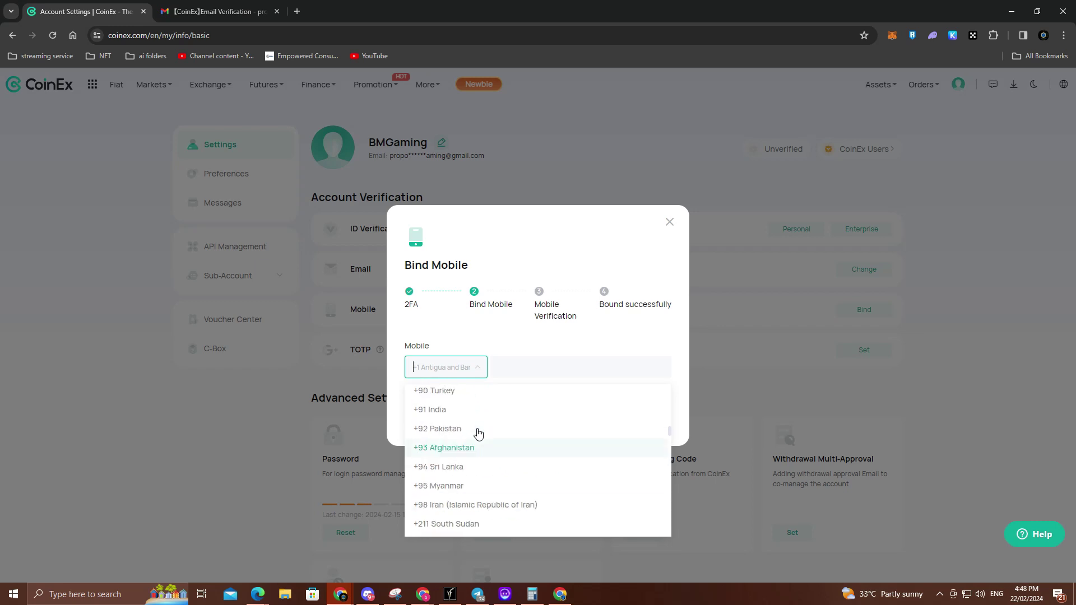
{"action": "scroll", "coordinate": [478, 433], "scroll_direction": "up", "scroll_amount": 4}
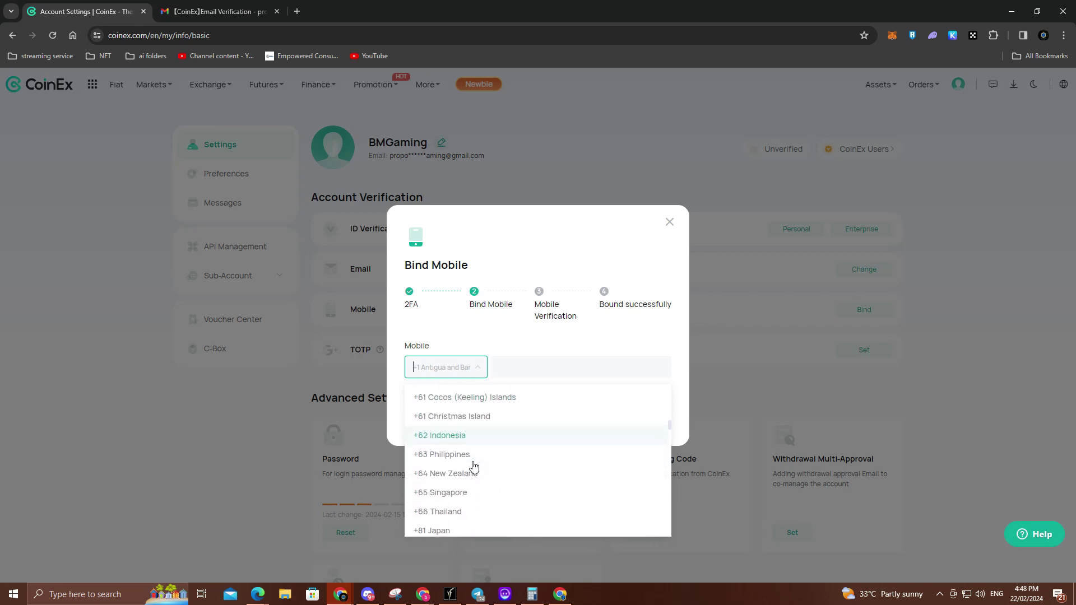
{"action": "left_click", "coordinate": [473, 458]}
Step: Enter the phone number, pass the slide puzzle, and submit the SMS code to bind the mobile
{"action": "left_click", "coordinate": [530, 366]}
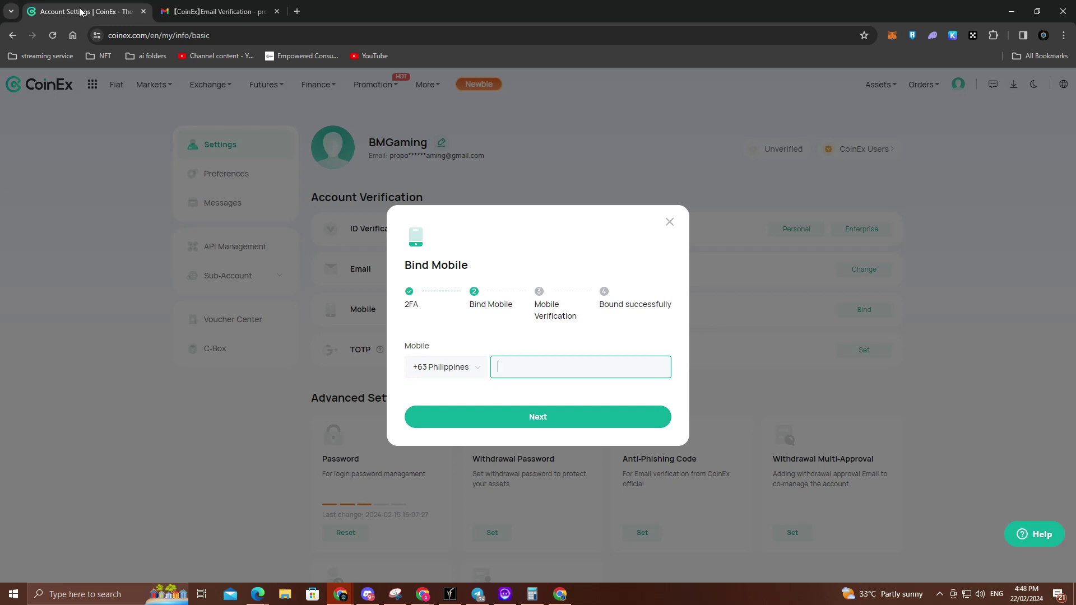
{"action": "left_click_drag", "start_coordinate": [80, 11], "coordinate": [1075, 11]}
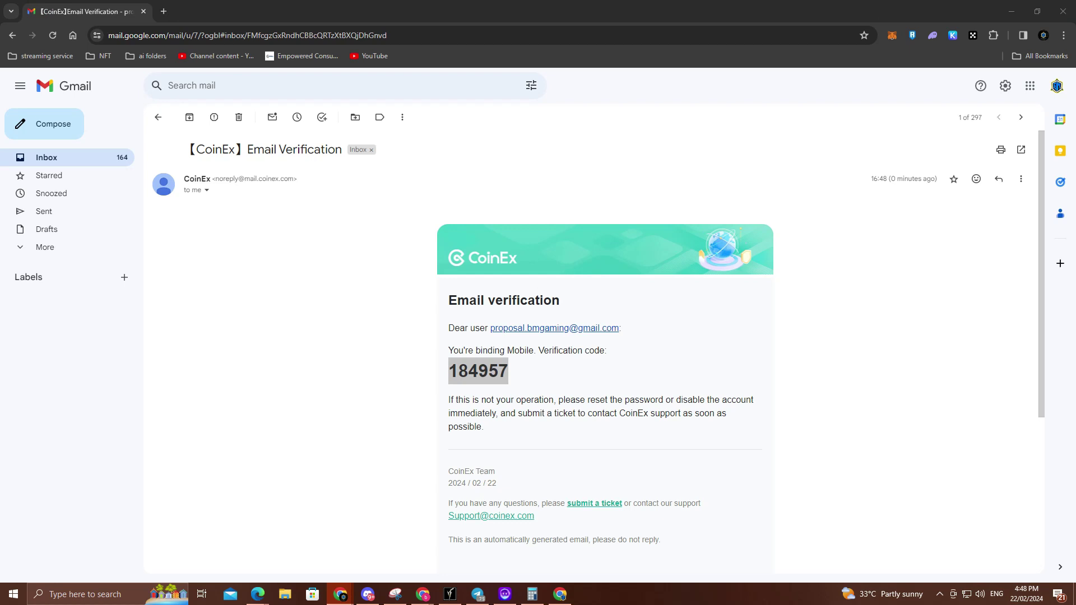
{"action": "left_click_drag", "start_coordinate": [1075, 11], "coordinate": [219, 11]}
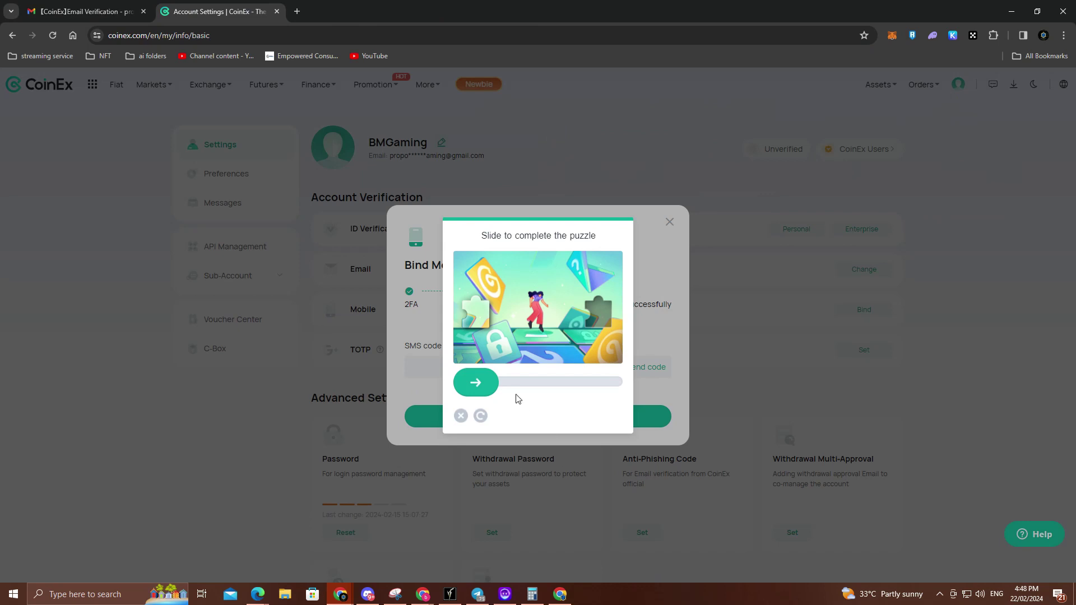
{"action": "left_click_drag", "start_coordinate": [487, 386], "coordinate": [611, 389]}
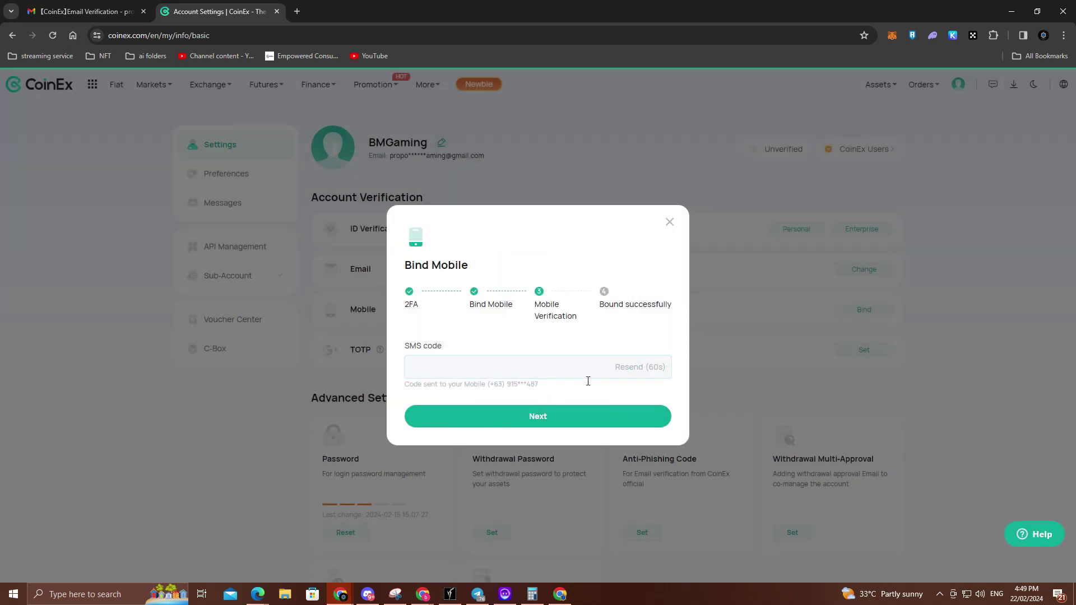
{"action": "left_click", "coordinate": [550, 377]}
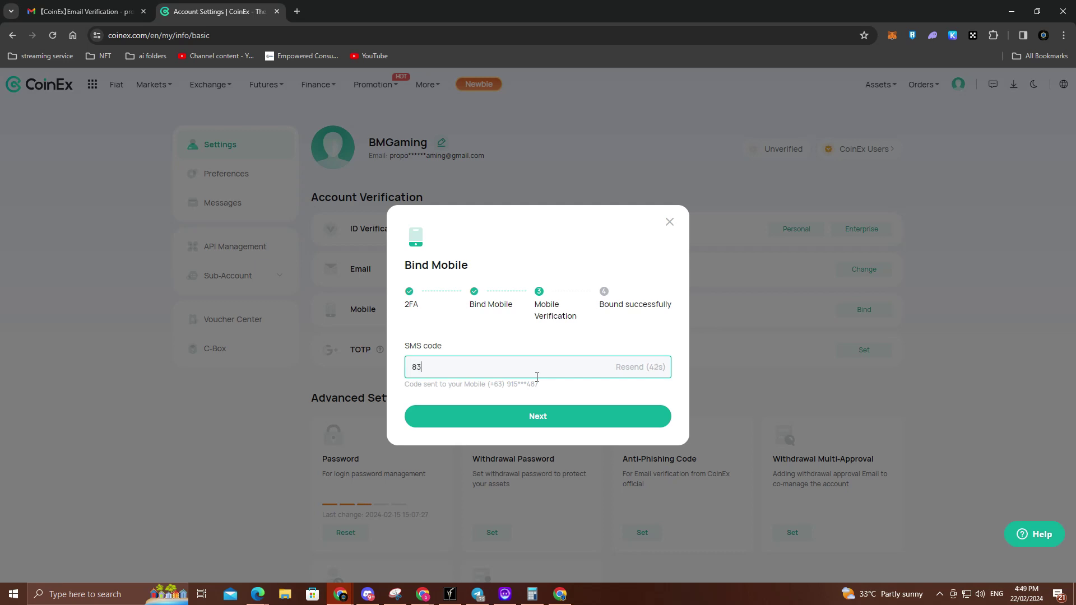
{"action": "type", "text": "524"}
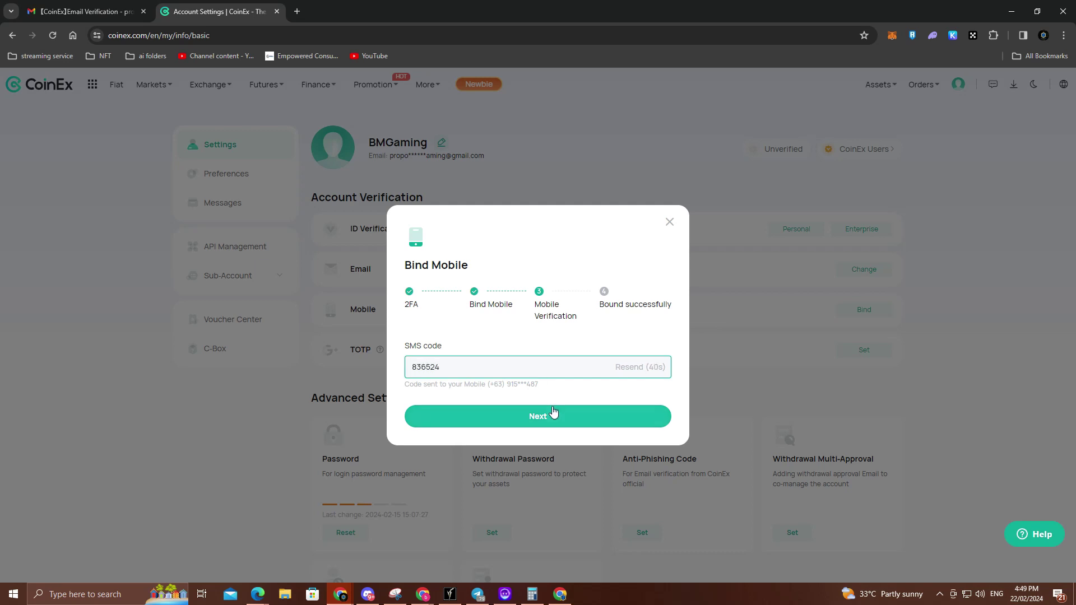
{"action": "left_click", "coordinate": [552, 415]}
{"action": "left_click", "coordinate": [552, 445]}
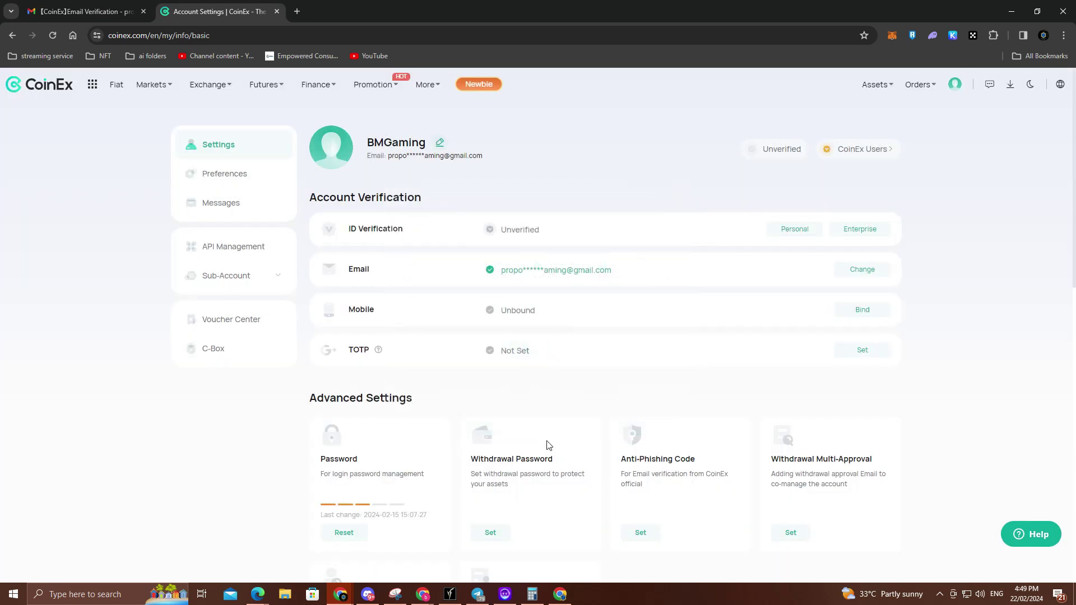
Step: Start TOTP setup and step through the Bind TOTP wizard screens
{"action": "left_click", "coordinate": [876, 349]}
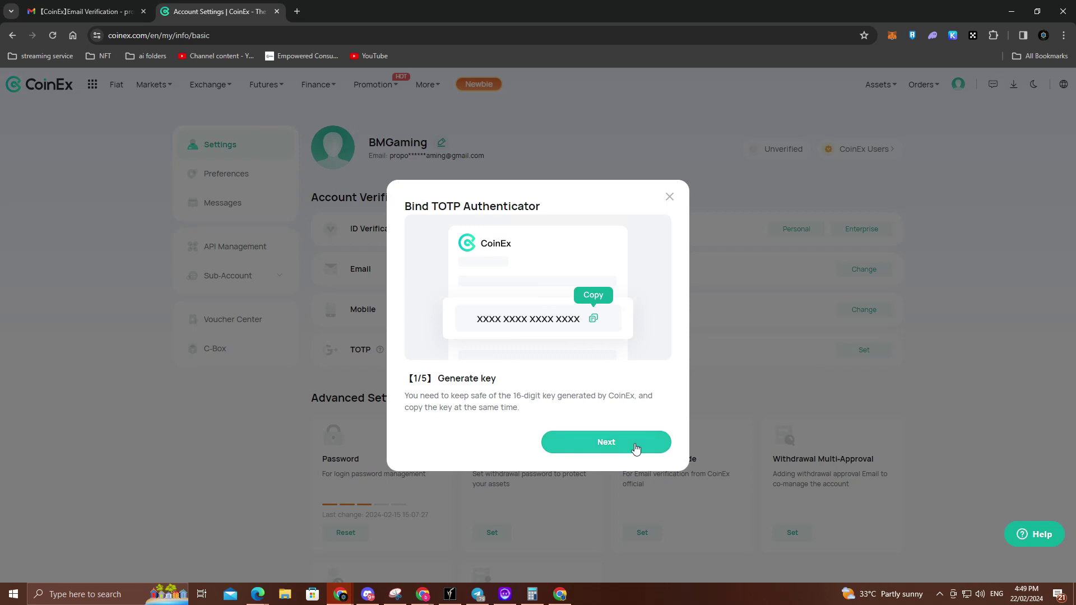
{"action": "left_click", "coordinate": [604, 448]}
{"action": "left_click", "coordinate": [635, 448]}
{"action": "left_click", "coordinate": [635, 448]}
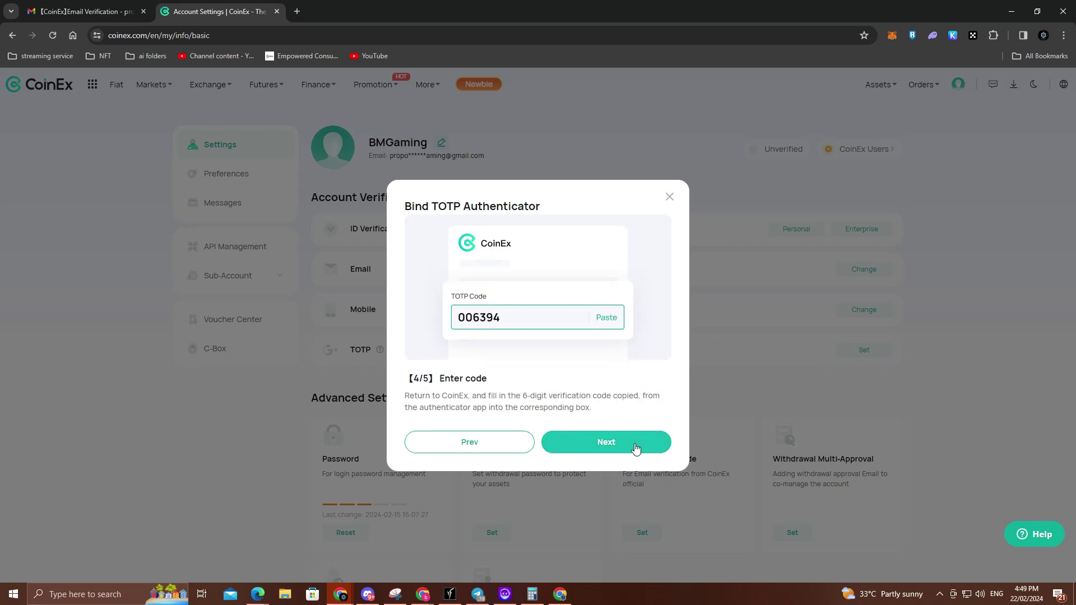
{"action": "left_click", "coordinate": [635, 448]}
{"action": "left_click", "coordinate": [635, 447]}
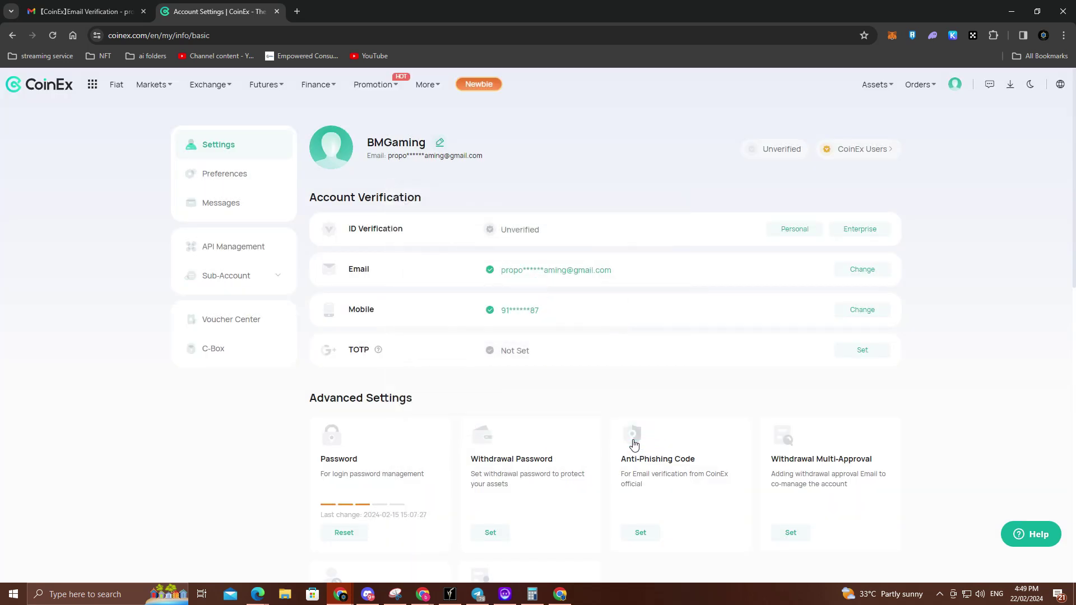
Step: Clear the email code field and request both email and SMS verification codes
{"action": "left_click", "coordinate": [569, 342]}
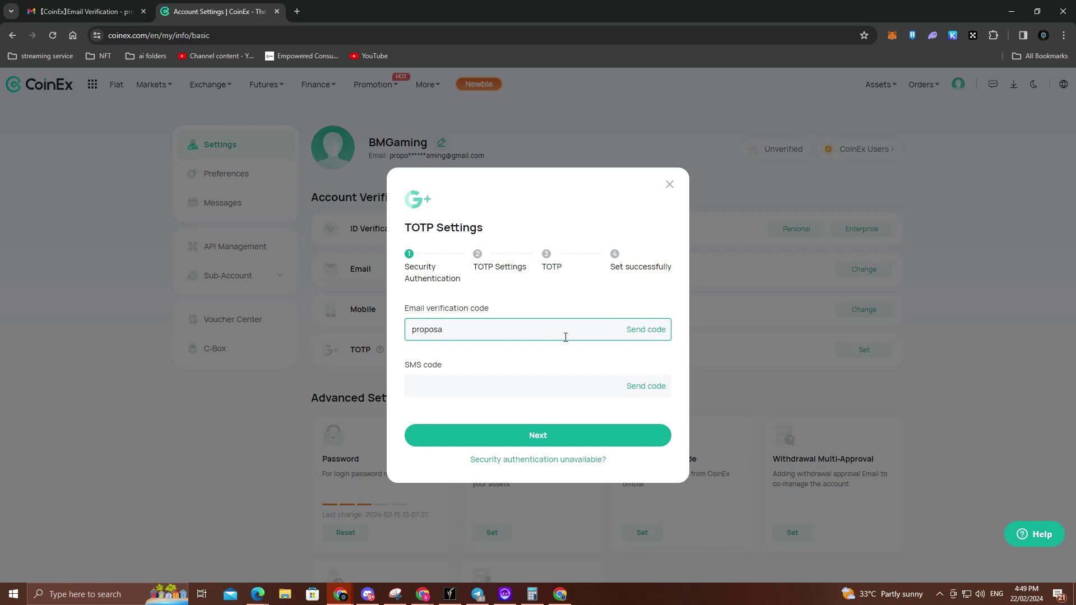
{"action": "key", "text": "BackSpace"}
{"action": "key", "text": "BackSpace"}
{"action": "key", "text": "BackSpace"}
{"action": "key", "text": "BackSpace"}
{"action": "key", "text": "BackSpace"}
{"action": "key", "text": "BackSpace"}
{"action": "key", "text": "BackSpace"}
{"action": "left_click", "coordinate": [653, 329]}
{"action": "left_click", "coordinate": [645, 387]}
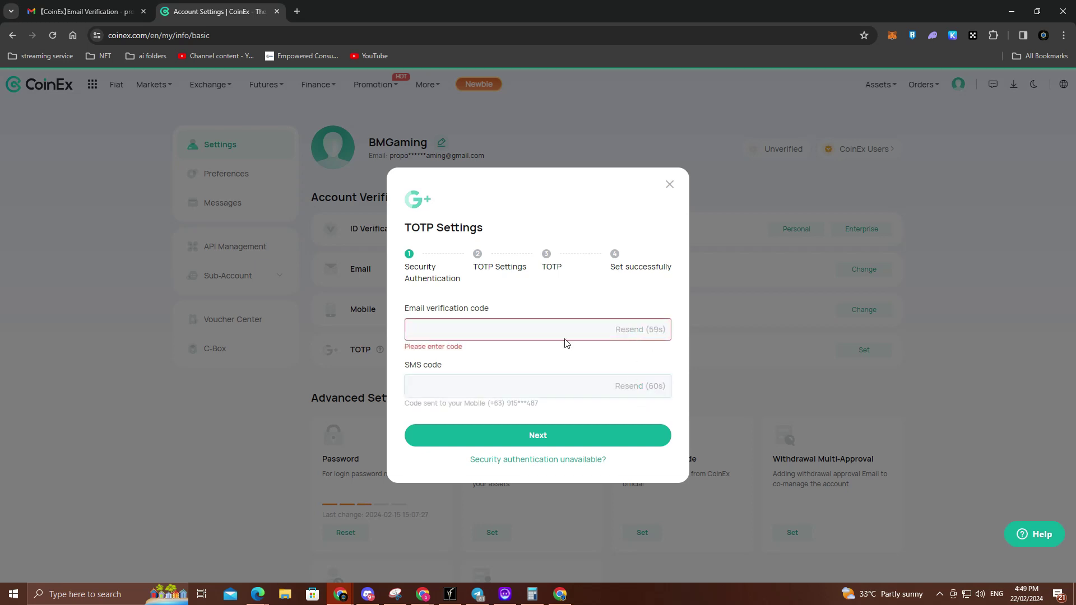
{"action": "left_click", "coordinate": [425, 330]}
Step: Copy the new code from Gmail, paste it, enter the SMS code and submit both
{"action": "left_click", "coordinate": [79, 11]}
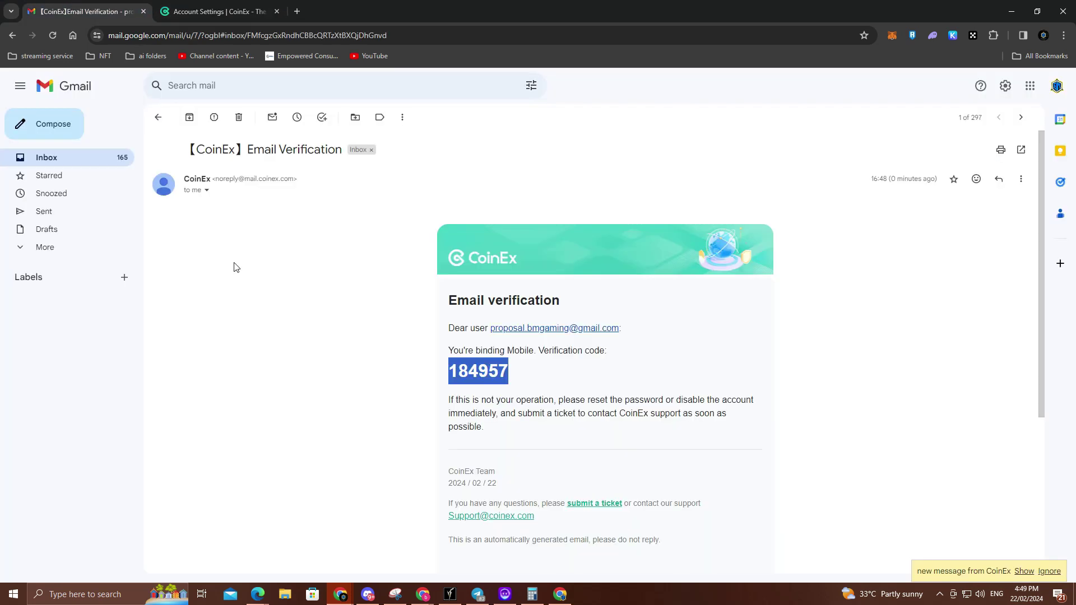
{"action": "left_click", "coordinate": [50, 161]}
{"action": "left_click", "coordinate": [258, 171]}
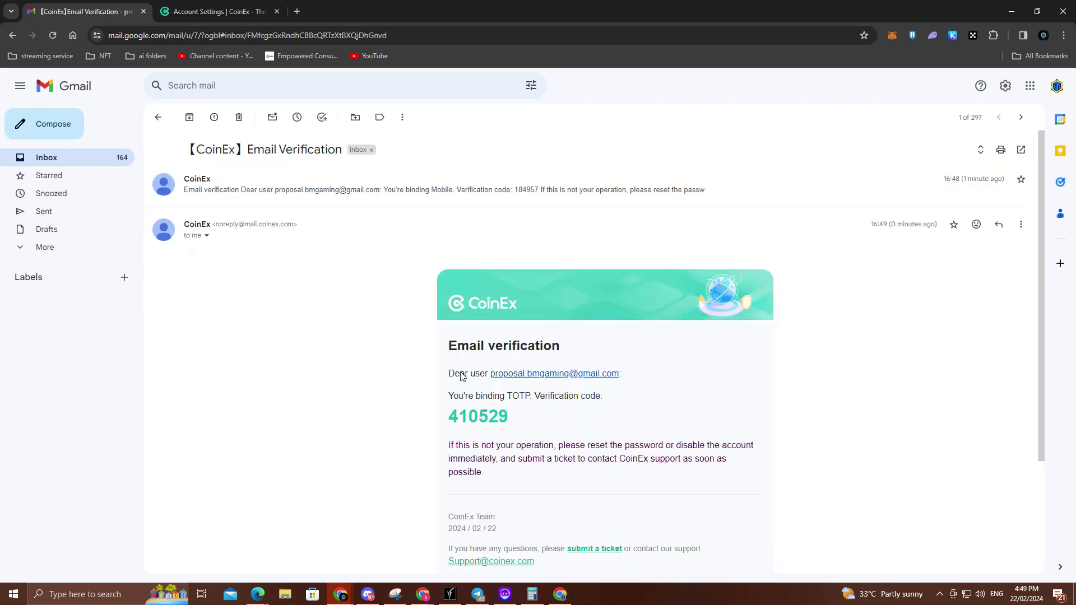
{"action": "double_click", "coordinate": [469, 416]}
{"action": "key", "text": "ctrl+c"}
{"action": "left_click", "coordinate": [221, 9]}
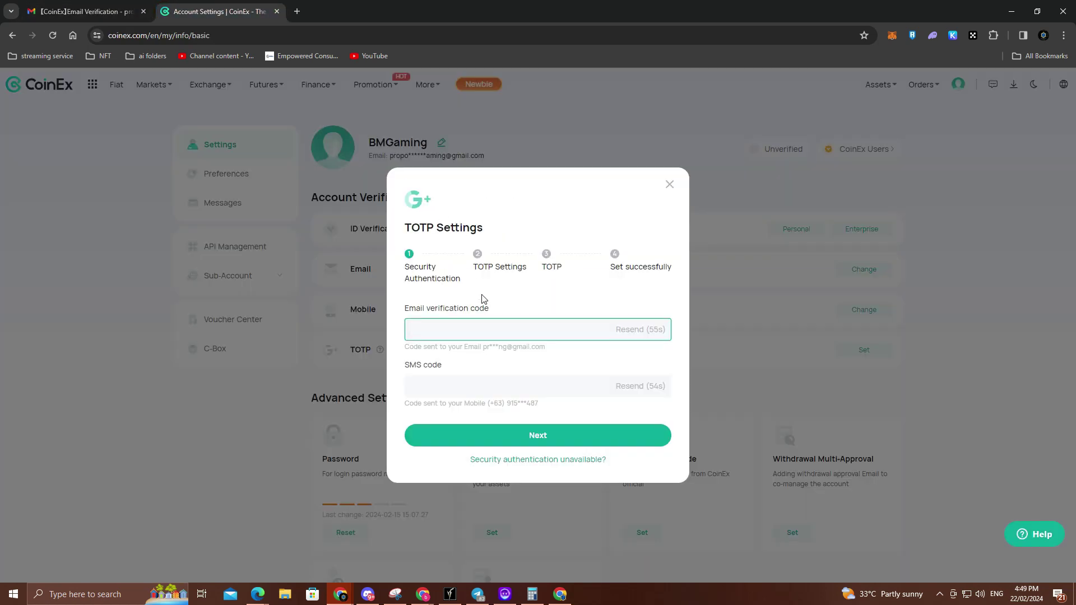
{"action": "key", "text": "ctrl+v"}
{"action": "left_click", "coordinate": [496, 390]}
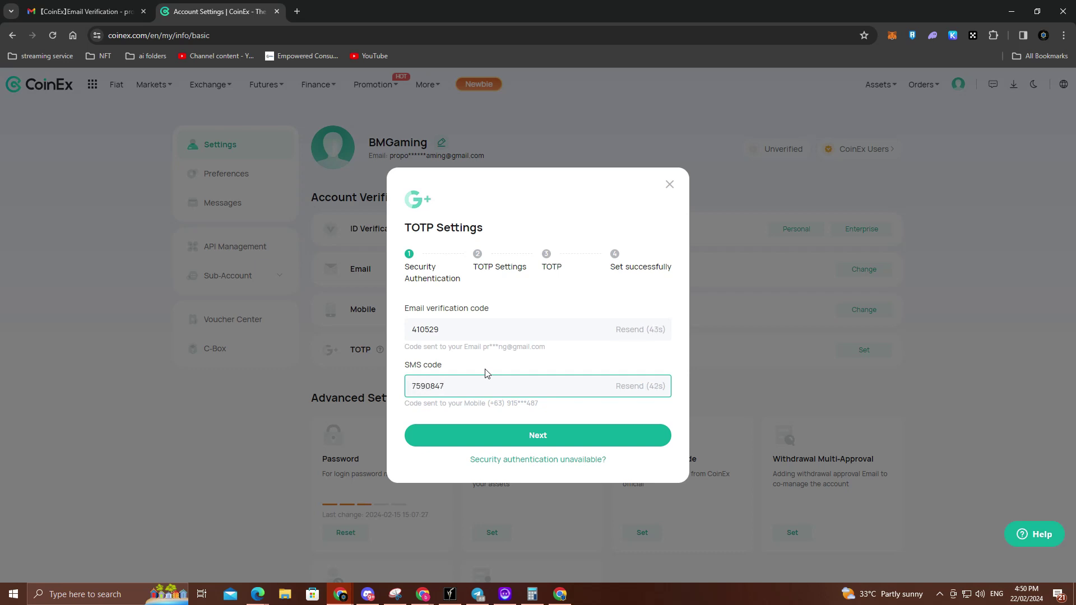
{"action": "left_click", "coordinate": [512, 427]}
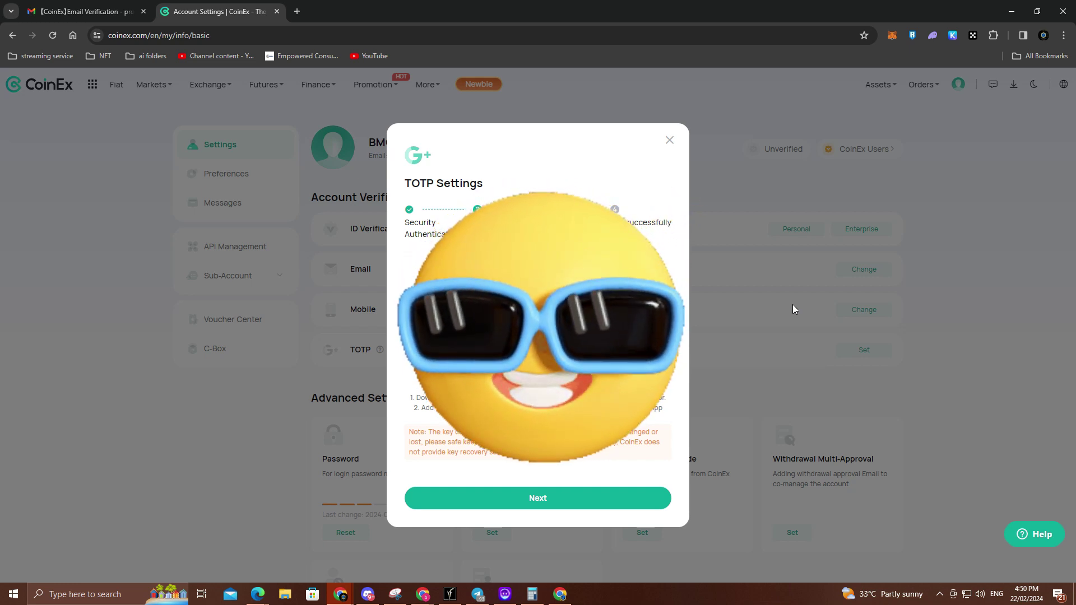
Step: Advance through the remaining TOTP Settings steps and close the dialog with Done
{"action": "left_click", "coordinate": [595, 494]}
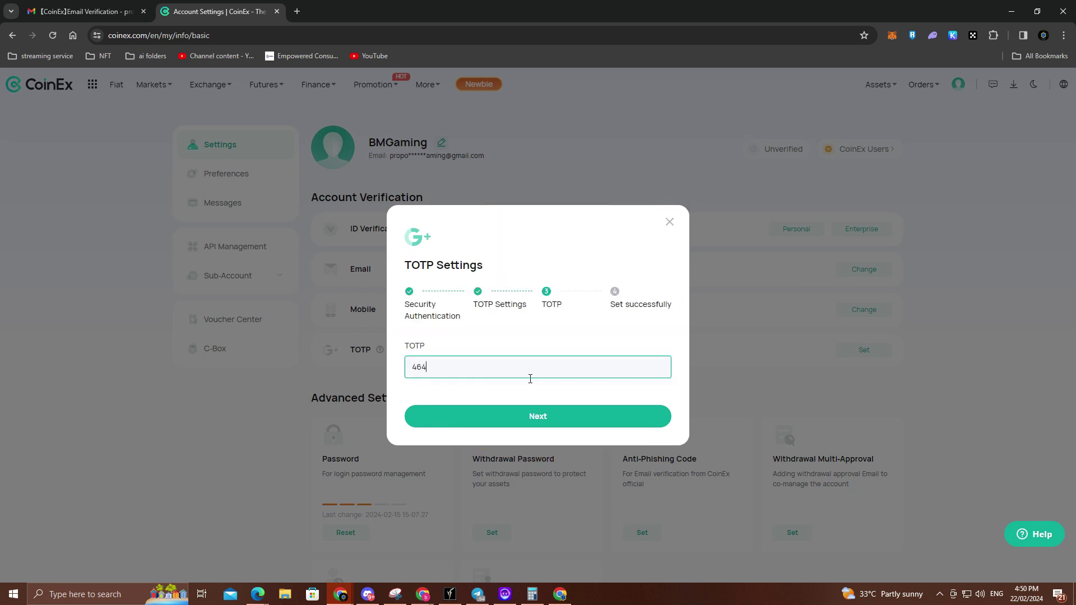
{"action": "left_click", "coordinate": [532, 417]}
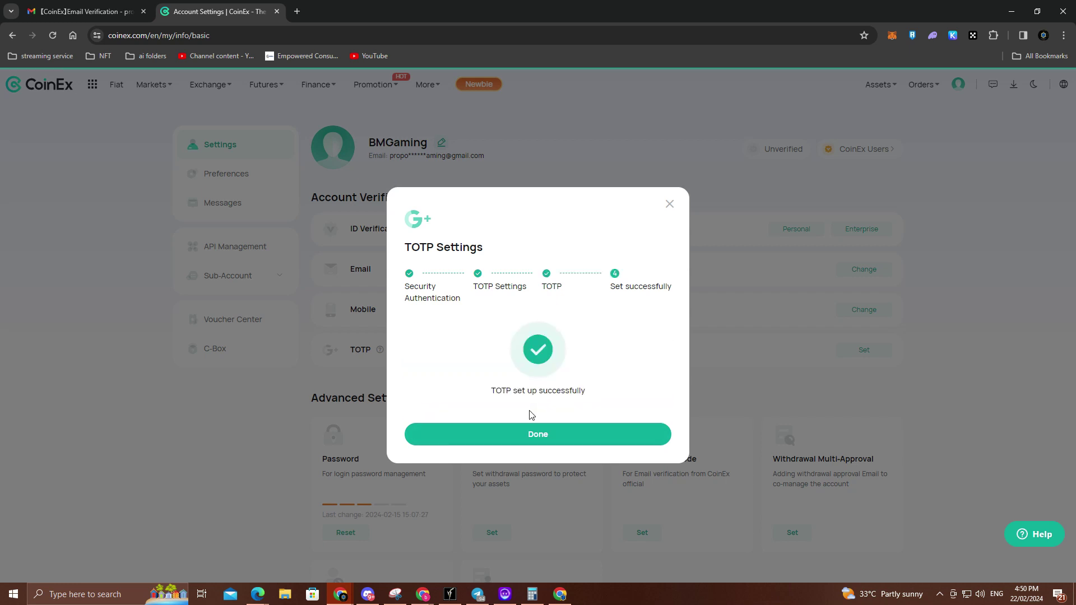
{"action": "left_click", "coordinate": [542, 442]}
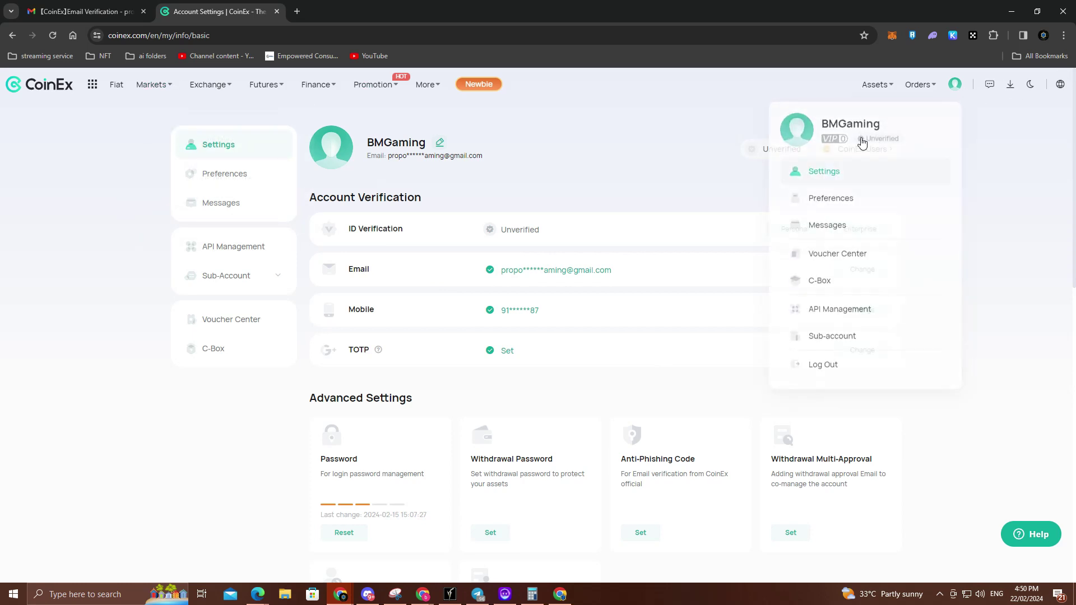
Step: Open the Withdraw page, dismiss the guide, and choose USDT on the BSC (BEP20) network
{"action": "mouse_move", "coordinate": [884, 90]}
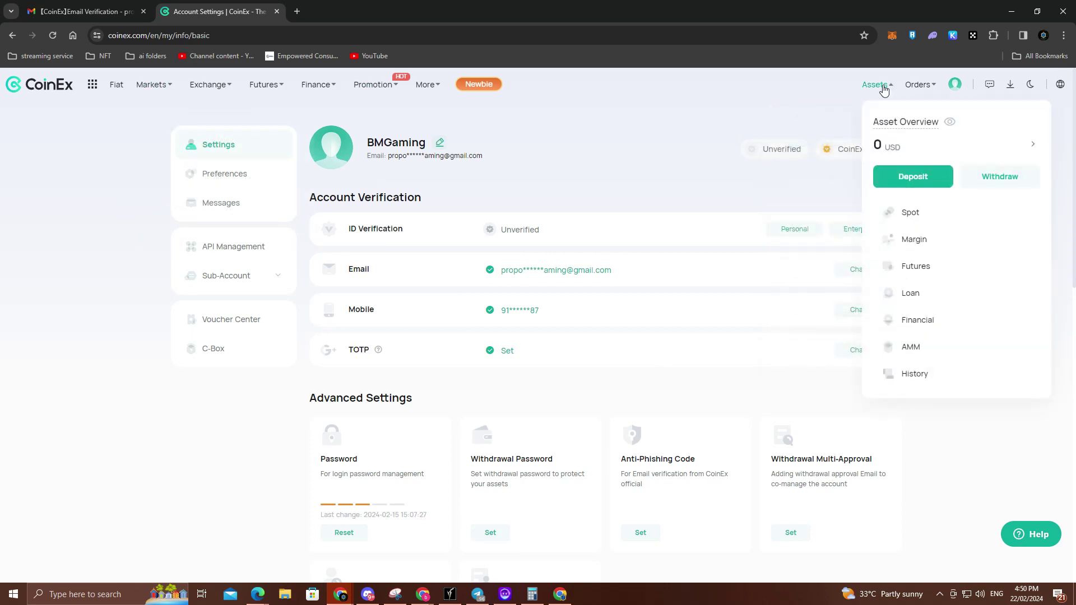
{"action": "left_click", "coordinate": [1020, 183]}
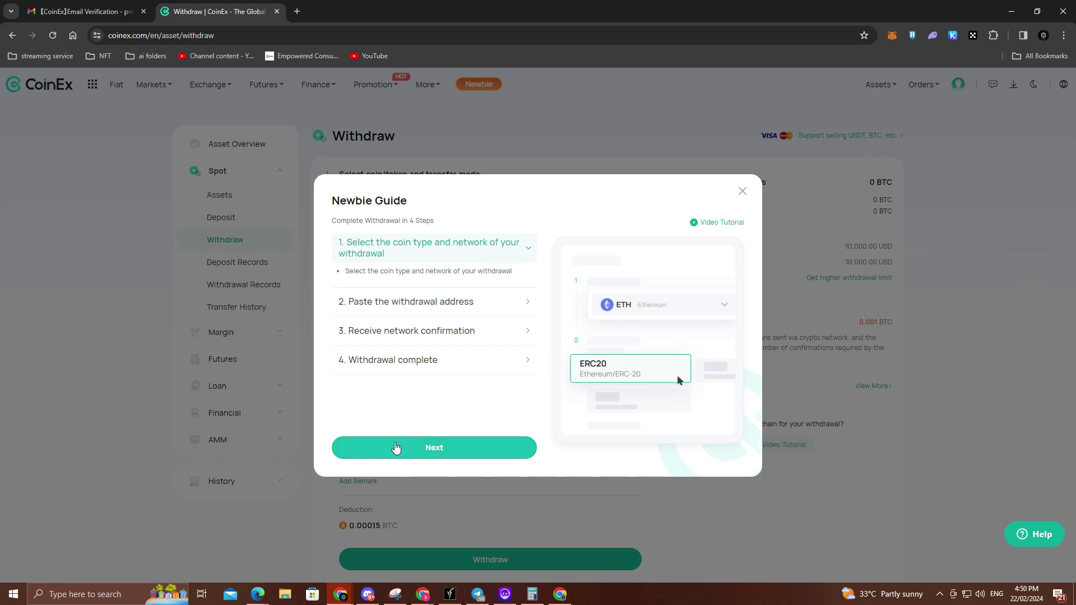
{"action": "left_click", "coordinate": [396, 448]}
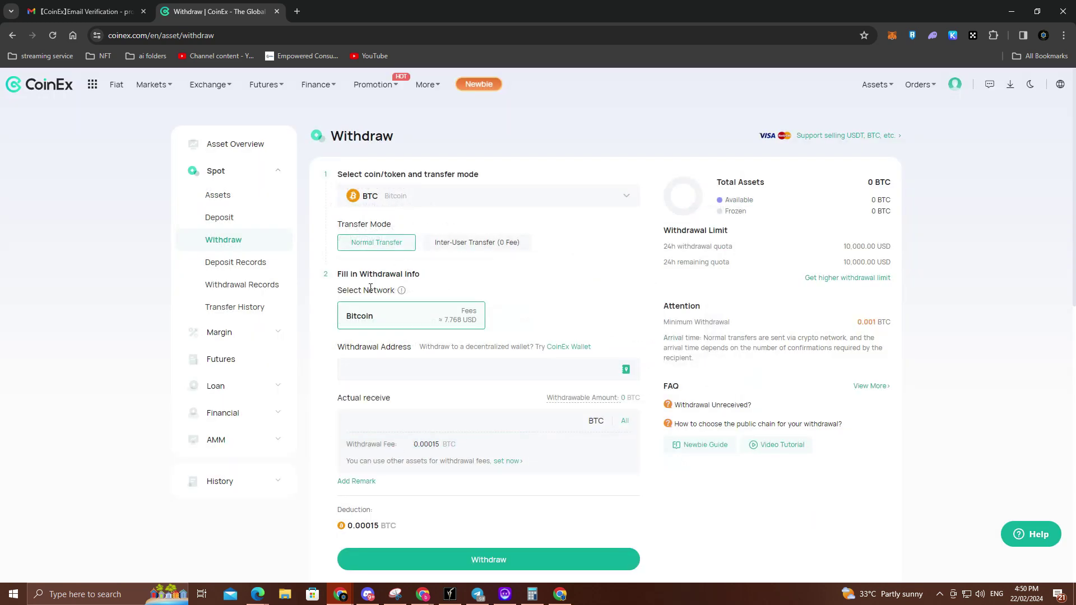
{"action": "left_click", "coordinate": [417, 199]}
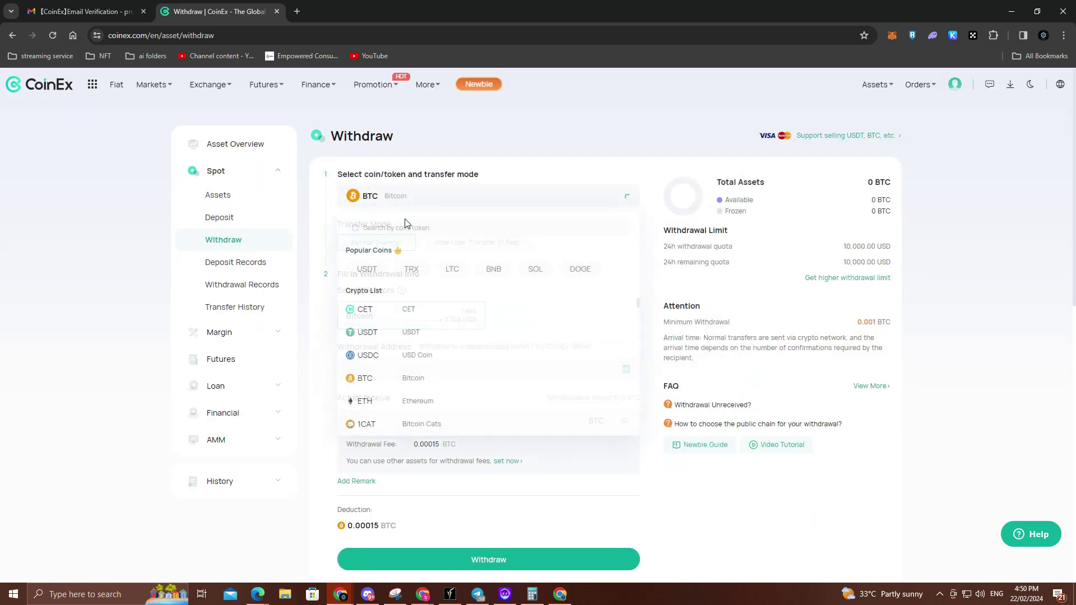
{"action": "left_click", "coordinate": [365, 269]}
{"action": "left_click", "coordinate": [504, 315]}
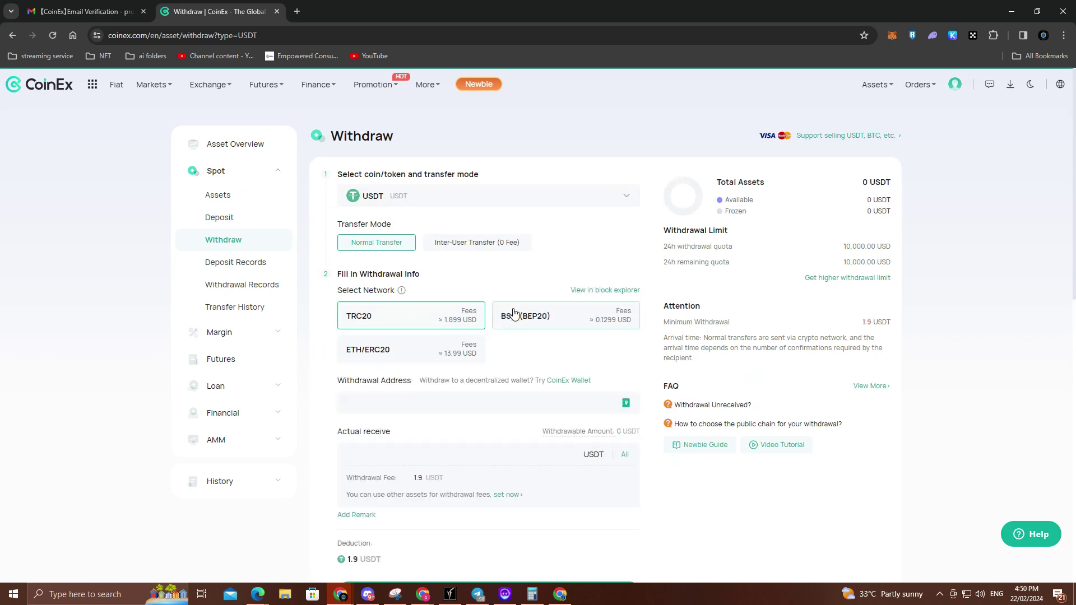
Step: Fill the withdrawal address with the MetaMask wallet address, replacing the wrongly pasted text
{"action": "left_click", "coordinate": [435, 402]}
{"action": "key", "text": "ctrl+v"}
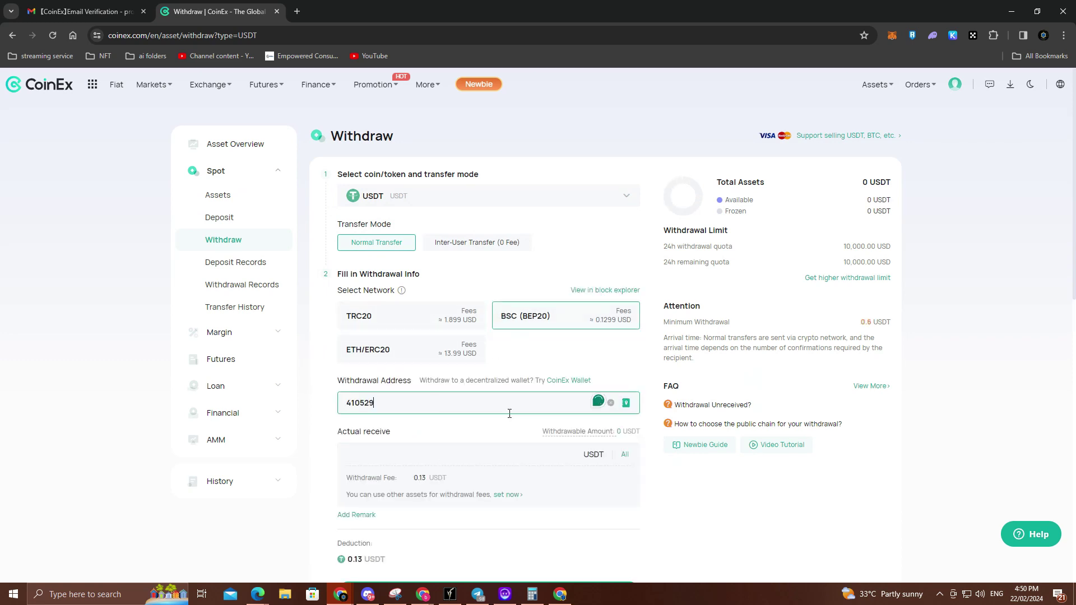
{"action": "left_click_drag", "start_coordinate": [507, 412], "coordinate": [336, 402]}
{"action": "key", "text": "BackSpace"}
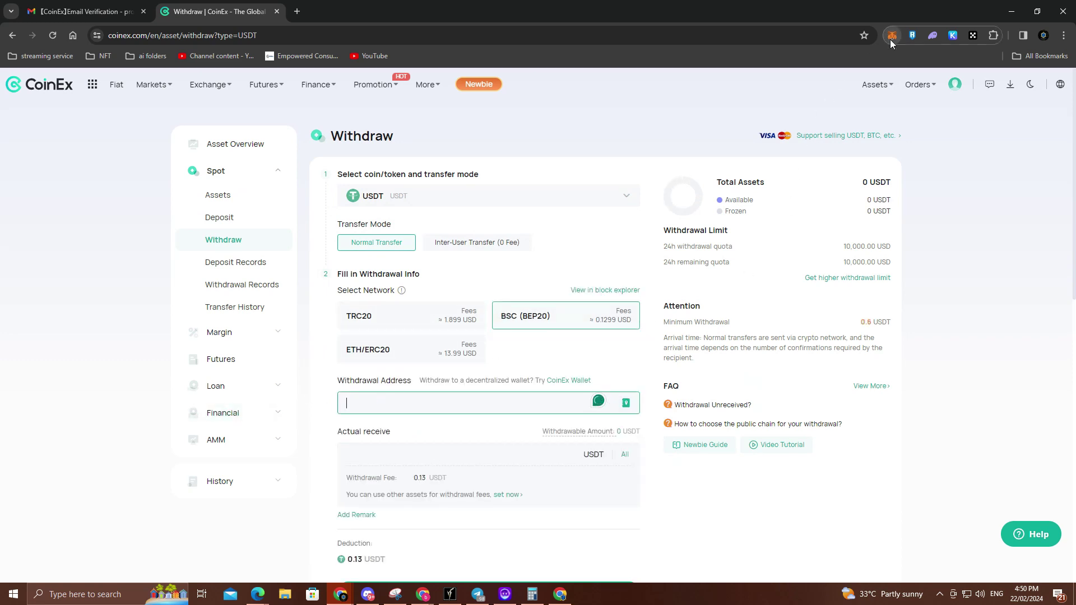
{"action": "left_click", "coordinate": [891, 35]}
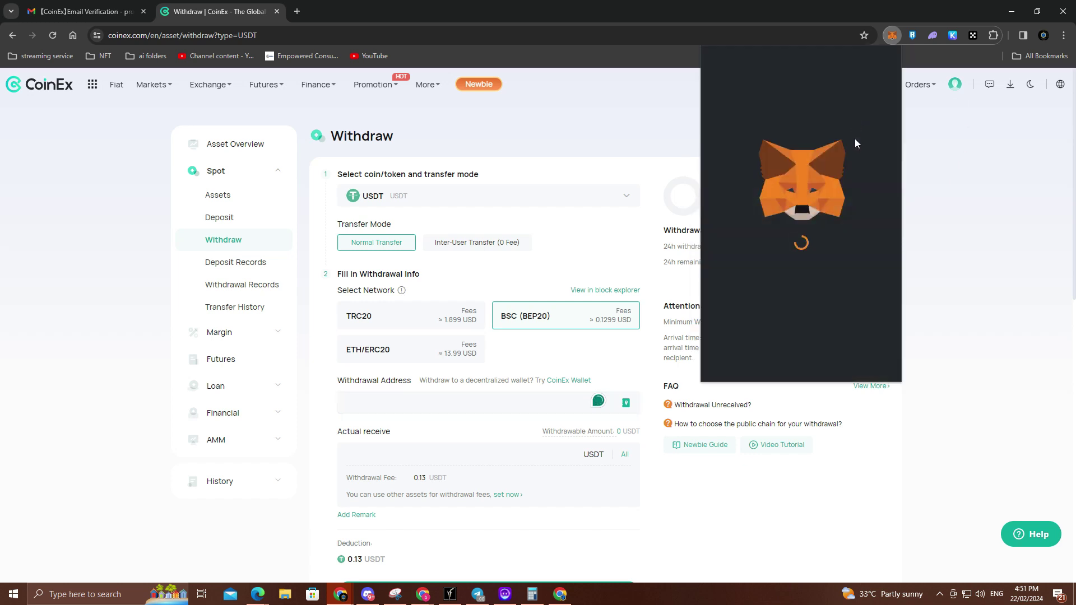
{"action": "left_click", "coordinate": [451, 477]}
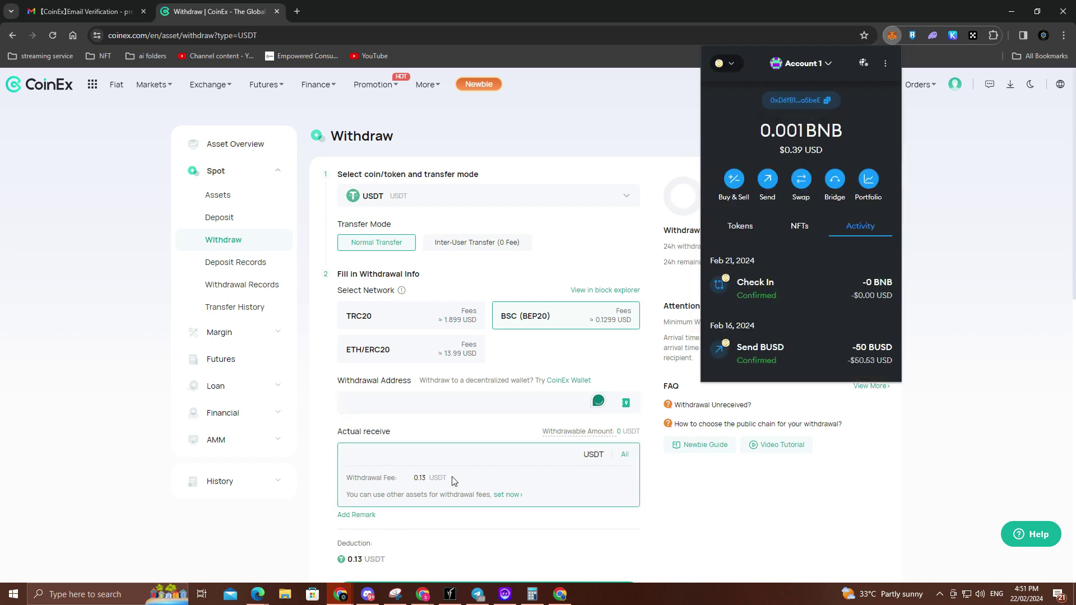
{"action": "left_click", "coordinate": [409, 412]}
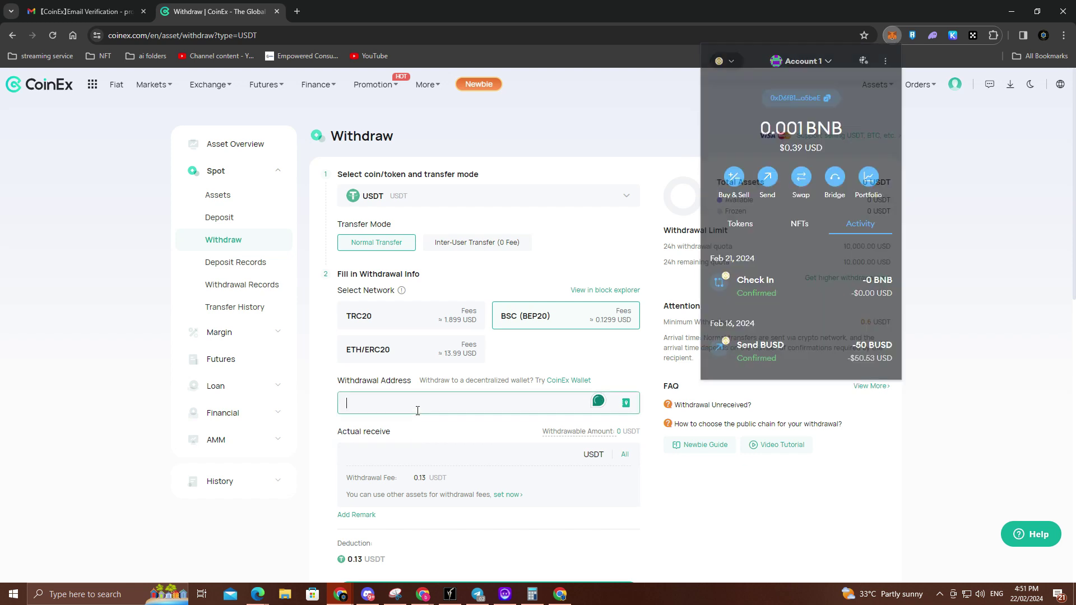
{"action": "type", "text": "0xD6fB131A48396CF5FC2910aDa42F73A47aEa5beE"}
Step: Enter 0.13 USDT as the withdrawal amount and submit the withdrawal
{"action": "scroll", "coordinate": [454, 443], "scroll_direction": "down", "scroll_amount": 2}
{"action": "left_click", "coordinate": [456, 350]}
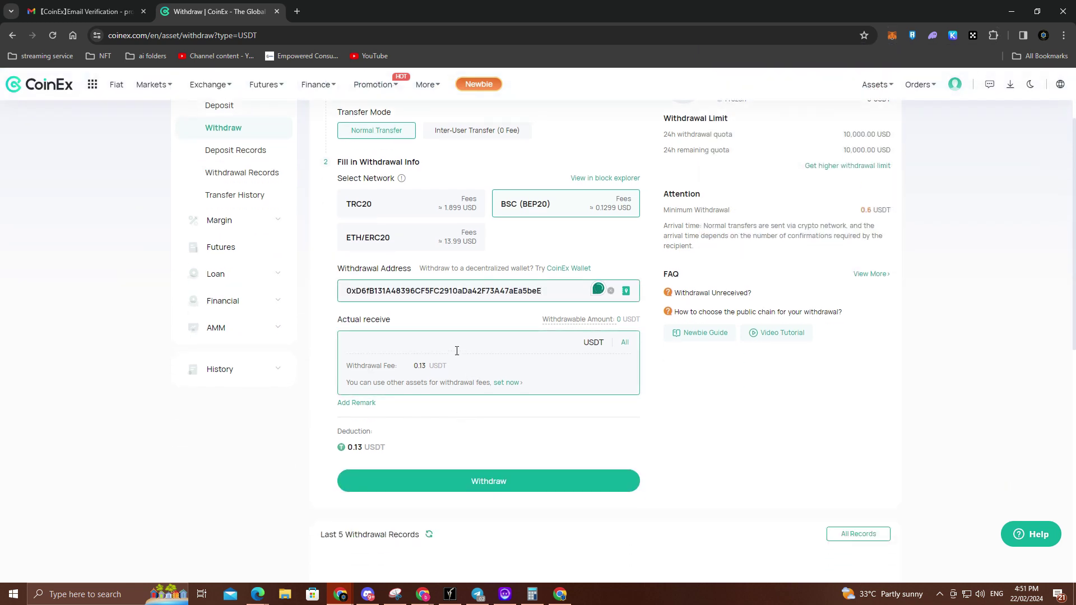
{"action": "left_click", "coordinate": [491, 441]}
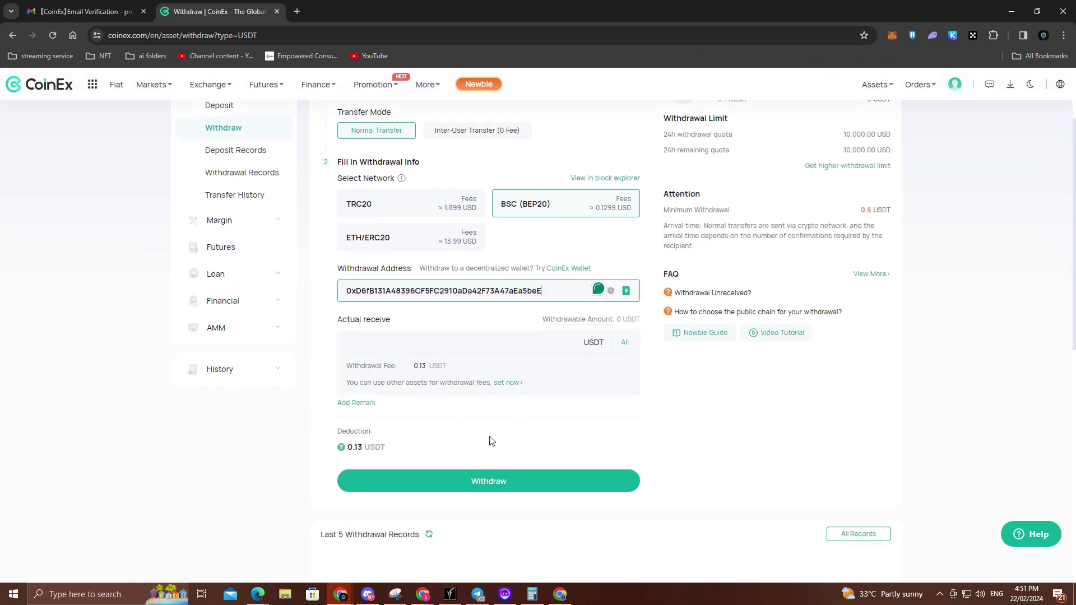
{"action": "left_click", "coordinate": [489, 475]}
{"action": "left_click", "coordinate": [532, 362]}
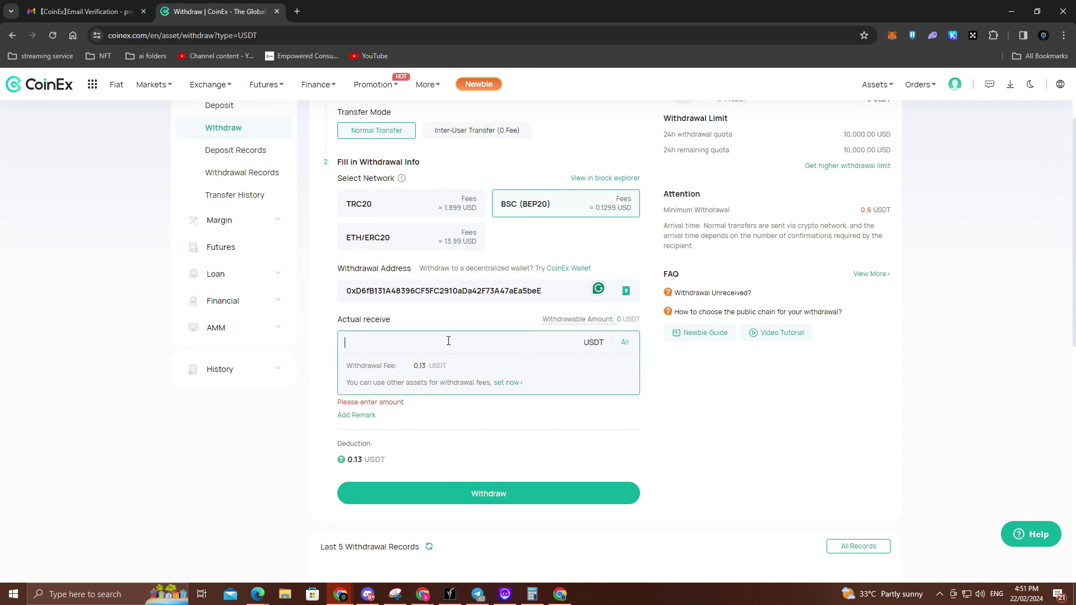
{"action": "type", "text": "0.13"}
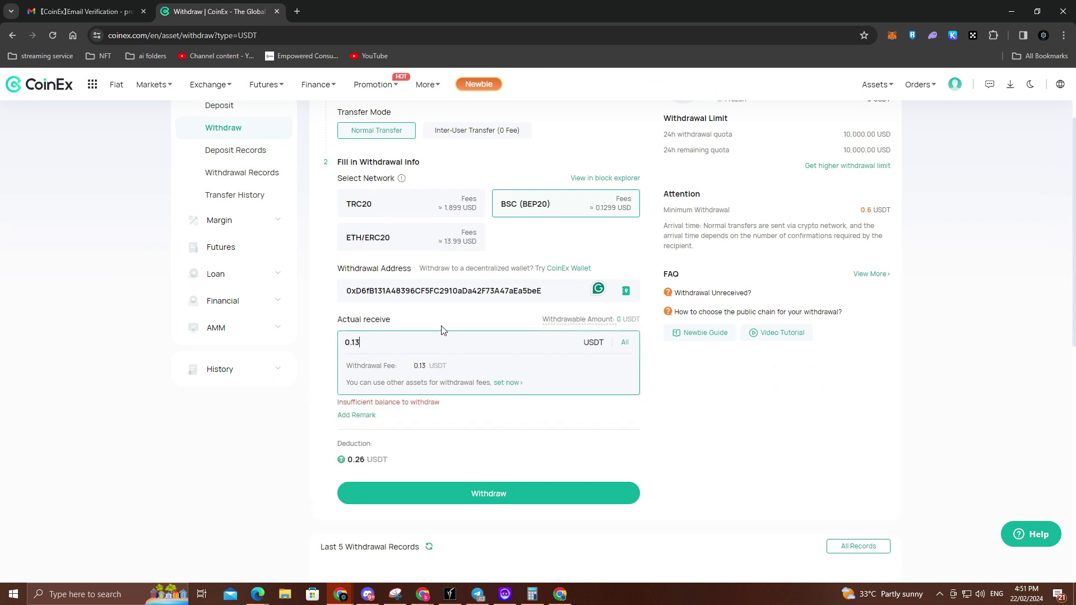
{"action": "left_click", "coordinate": [422, 492]}
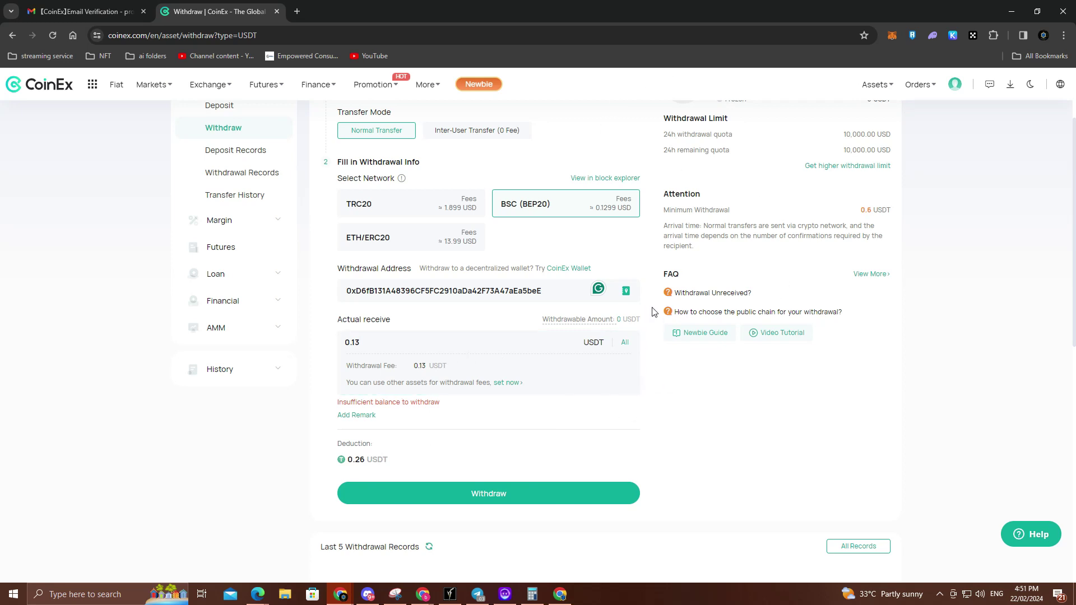
{"action": "scroll", "coordinate": [653, 308], "scroll_direction": "up", "scroll_amount": 2}
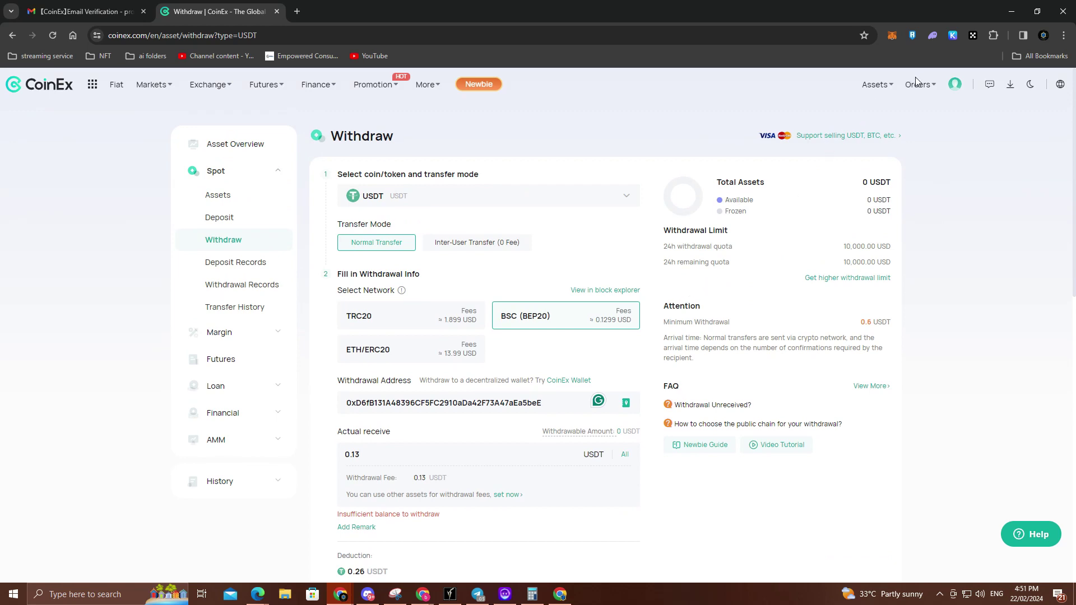
{"action": "mouse_move", "coordinate": [953, 91]}
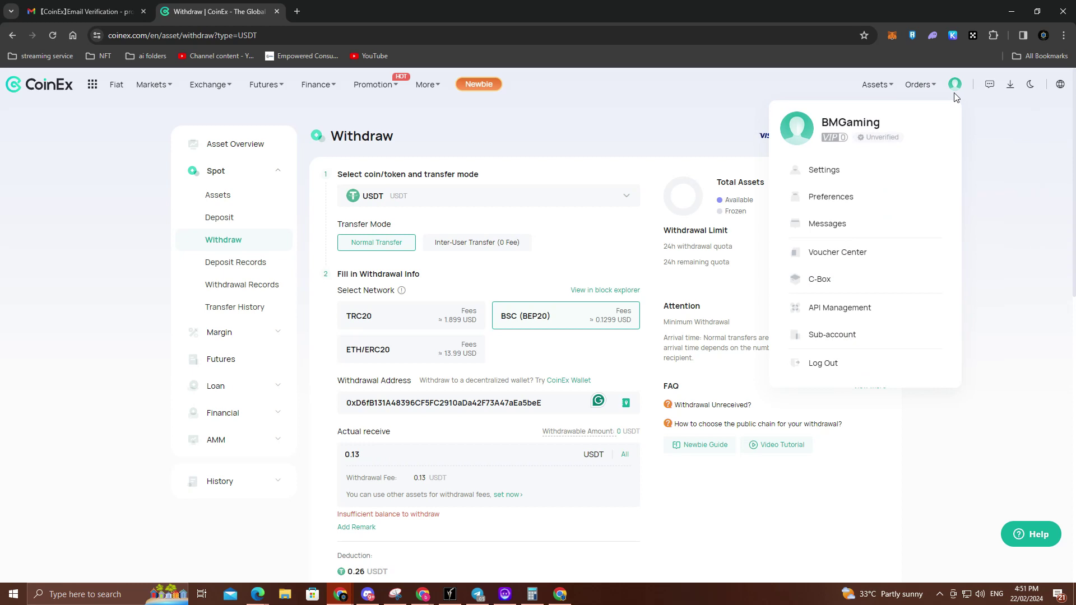
Step: Open Futures Markets for BTC-USDT and dismiss the futures welcome dialog
{"action": "mouse_move", "coordinate": [283, 90]}
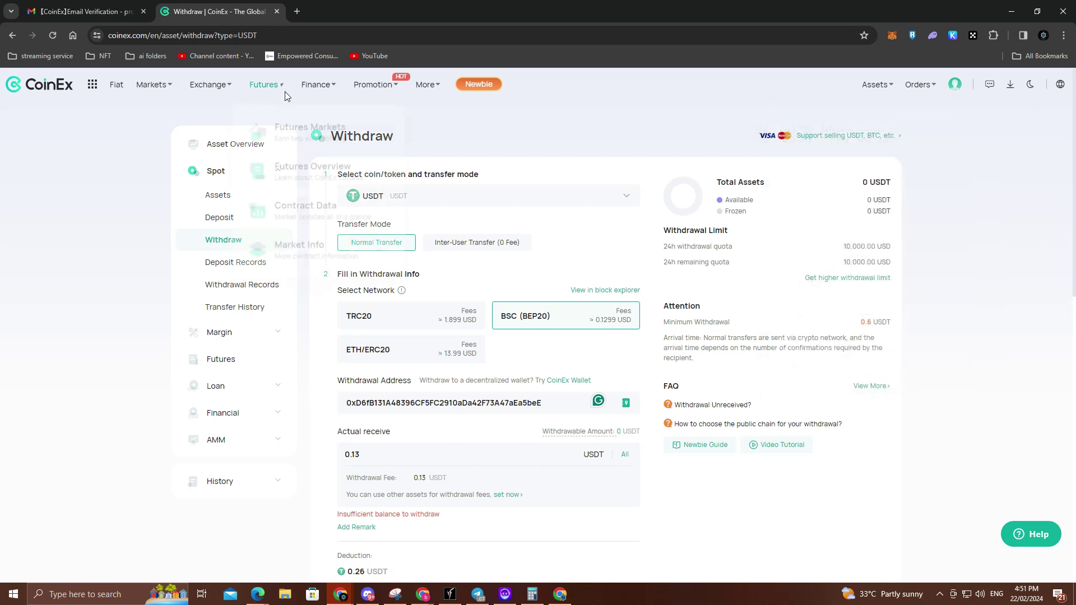
{"action": "left_click", "coordinate": [283, 119]}
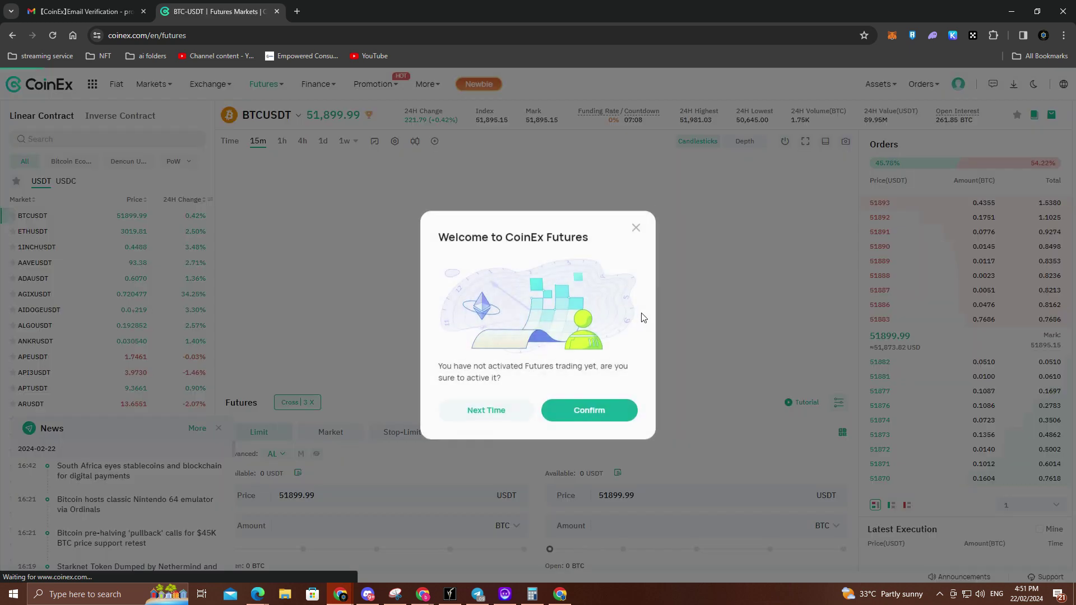
{"action": "left_click", "coordinate": [635, 224]}
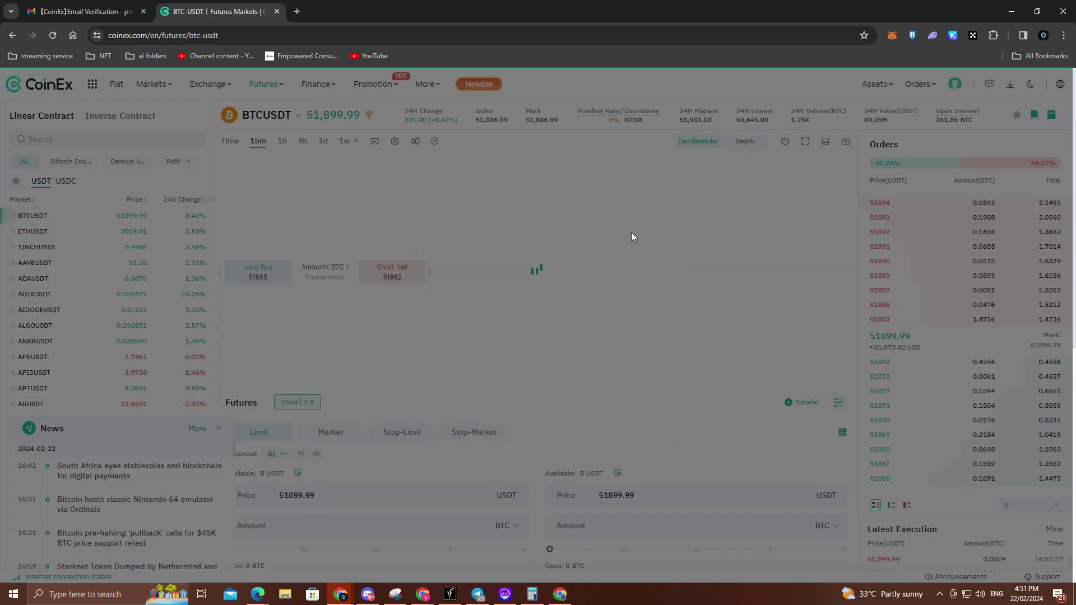
{"action": "scroll", "coordinate": [622, 247], "scroll_direction": "down", "scroll_amount": 1}
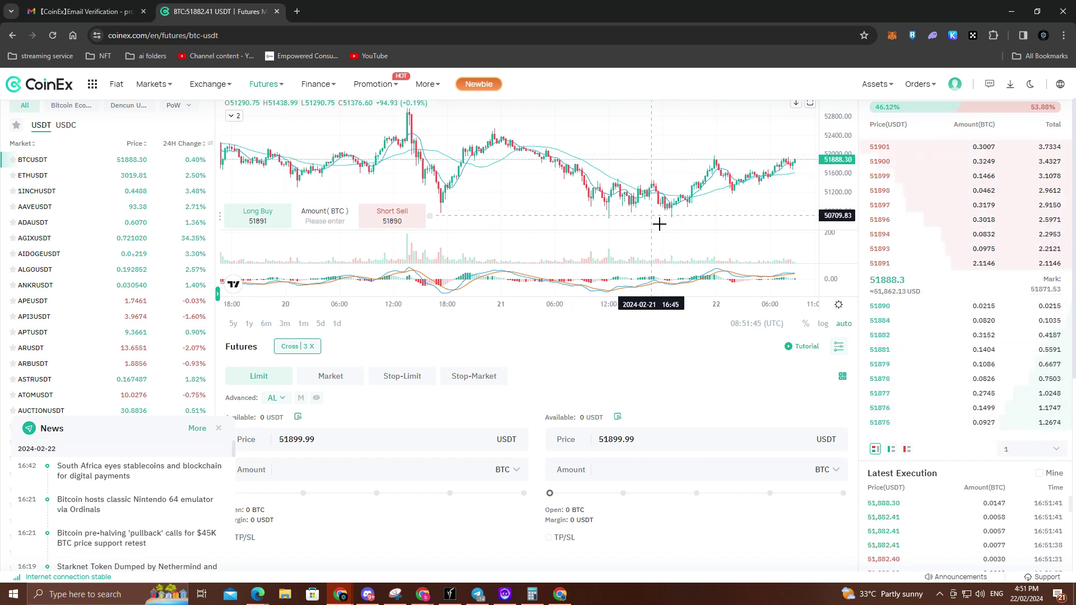
Step: Open the BTC/USDT Spot Trading page and close its introduction video
{"action": "mouse_move", "coordinate": [207, 98]}
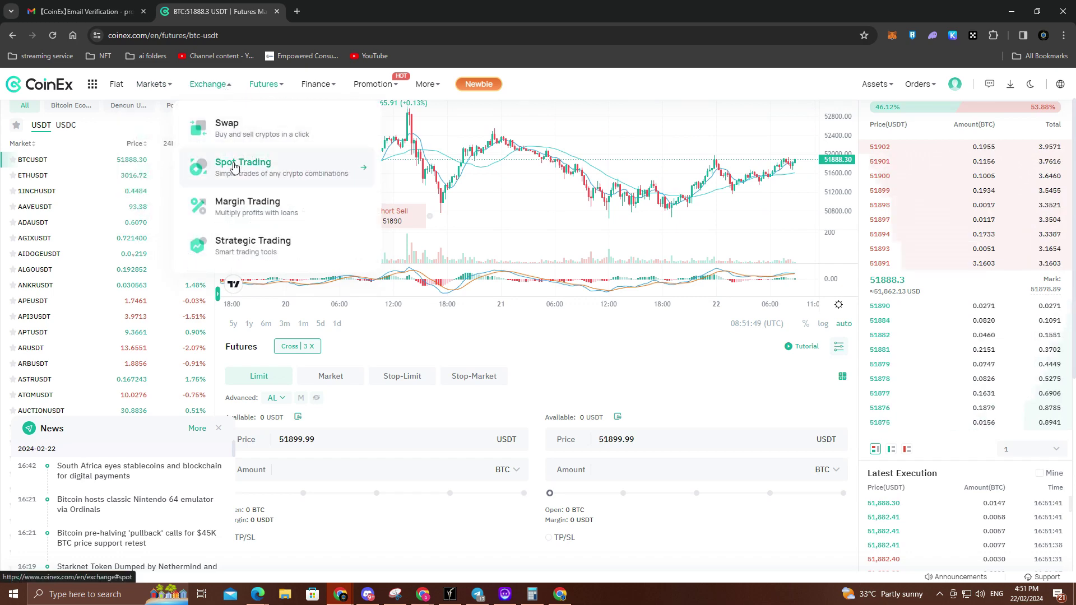
{"action": "left_click", "coordinate": [235, 164]}
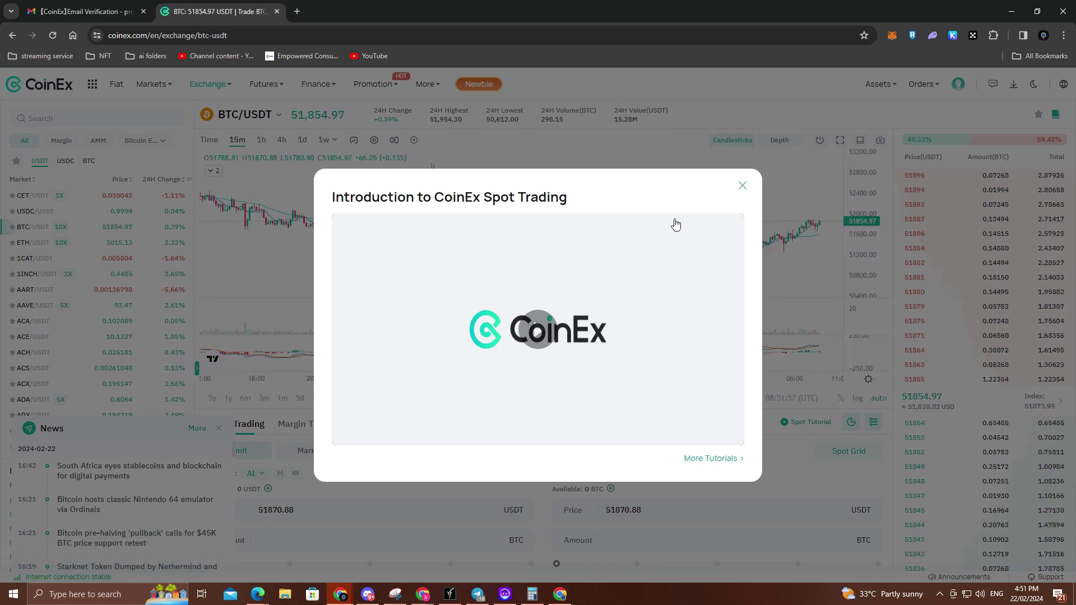
{"action": "left_click", "coordinate": [742, 185]}
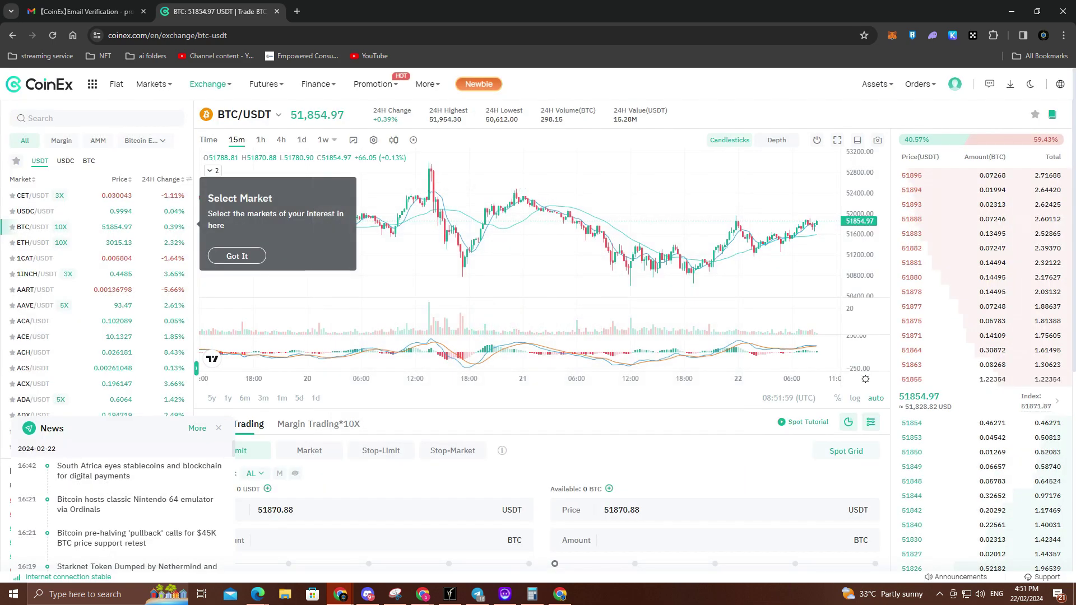